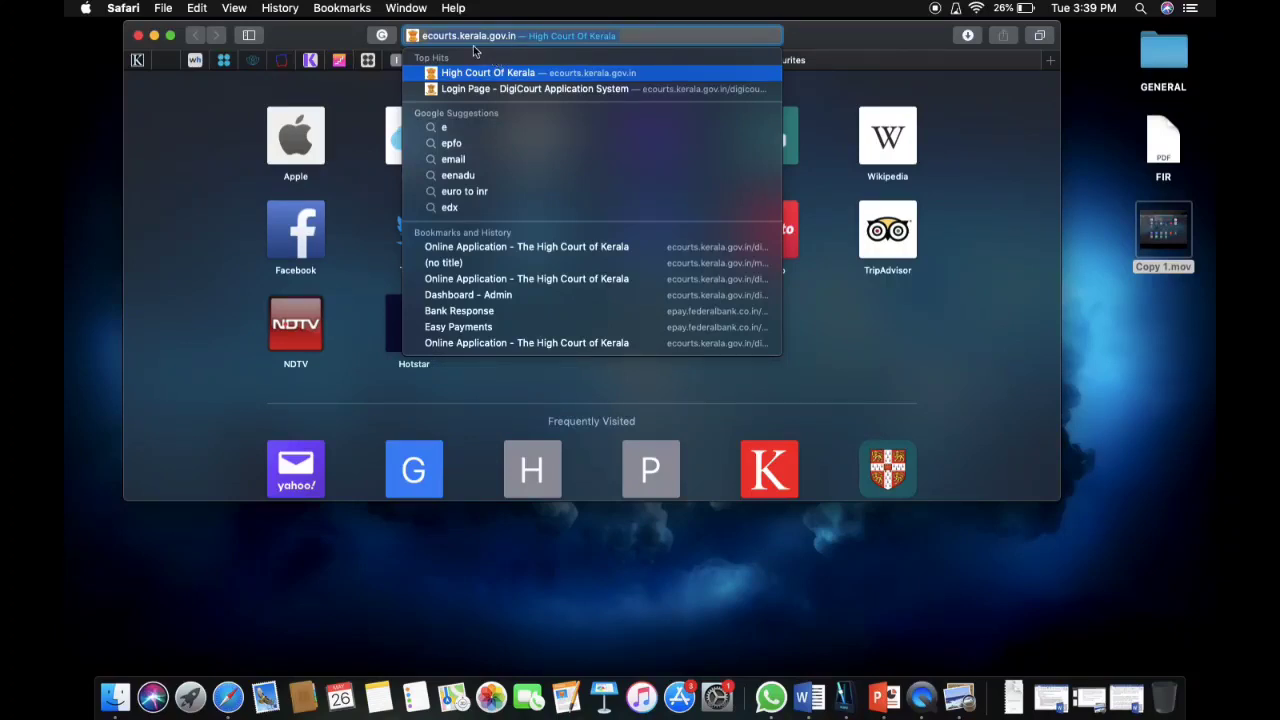
# Open the High Court of Kerala website in full screen and go to its E-FILING login page
pyautogui.press('BackSpace')
pyautogui.click(529, 78)
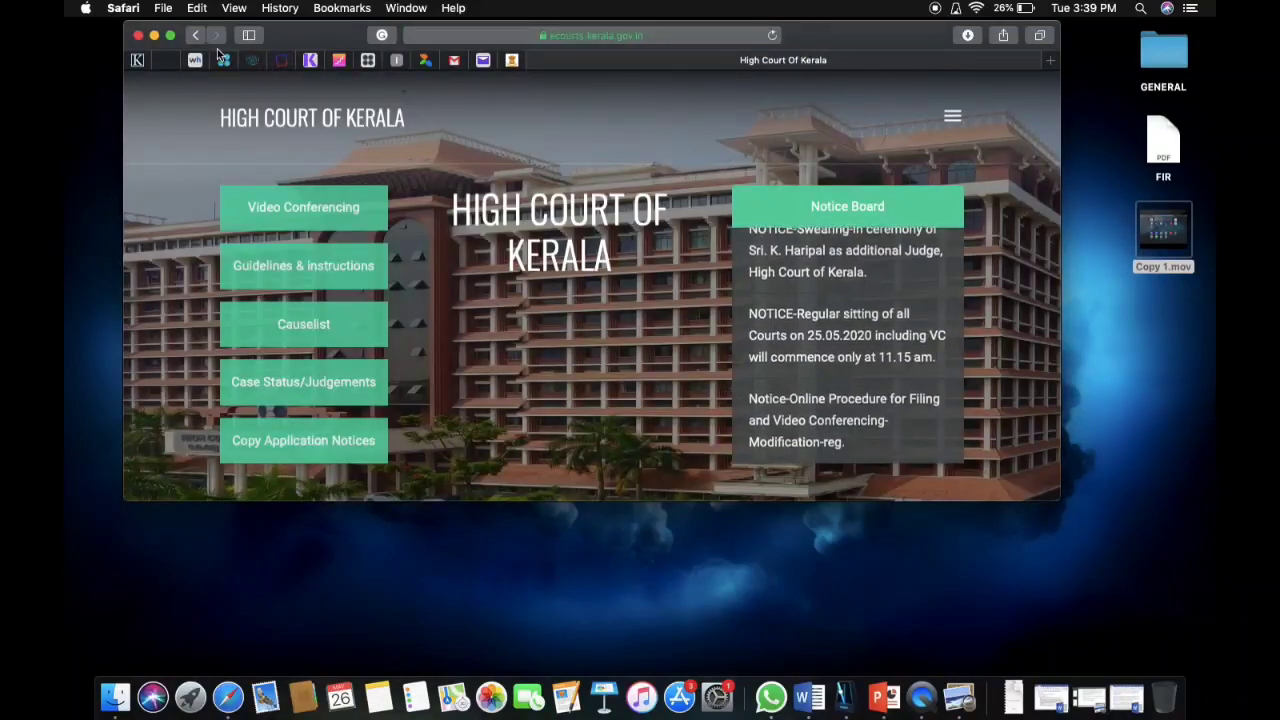
pyautogui.click(167, 37)
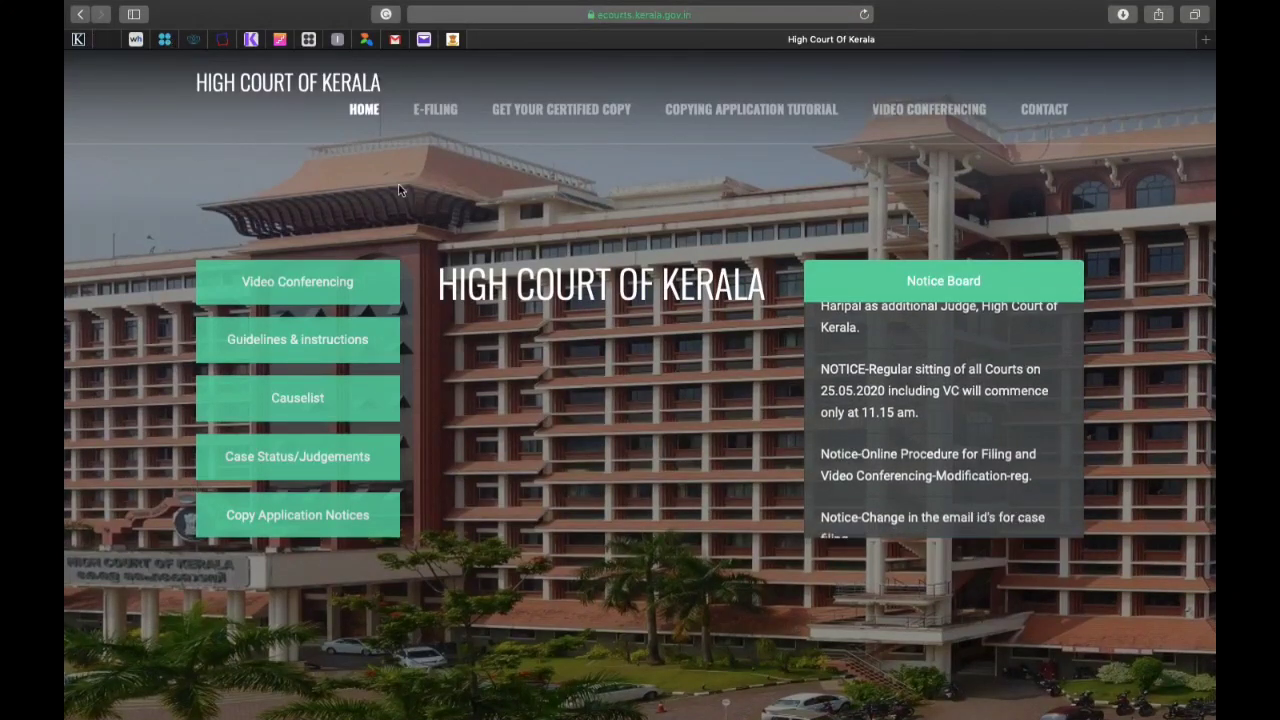
pyautogui.click(436, 112)
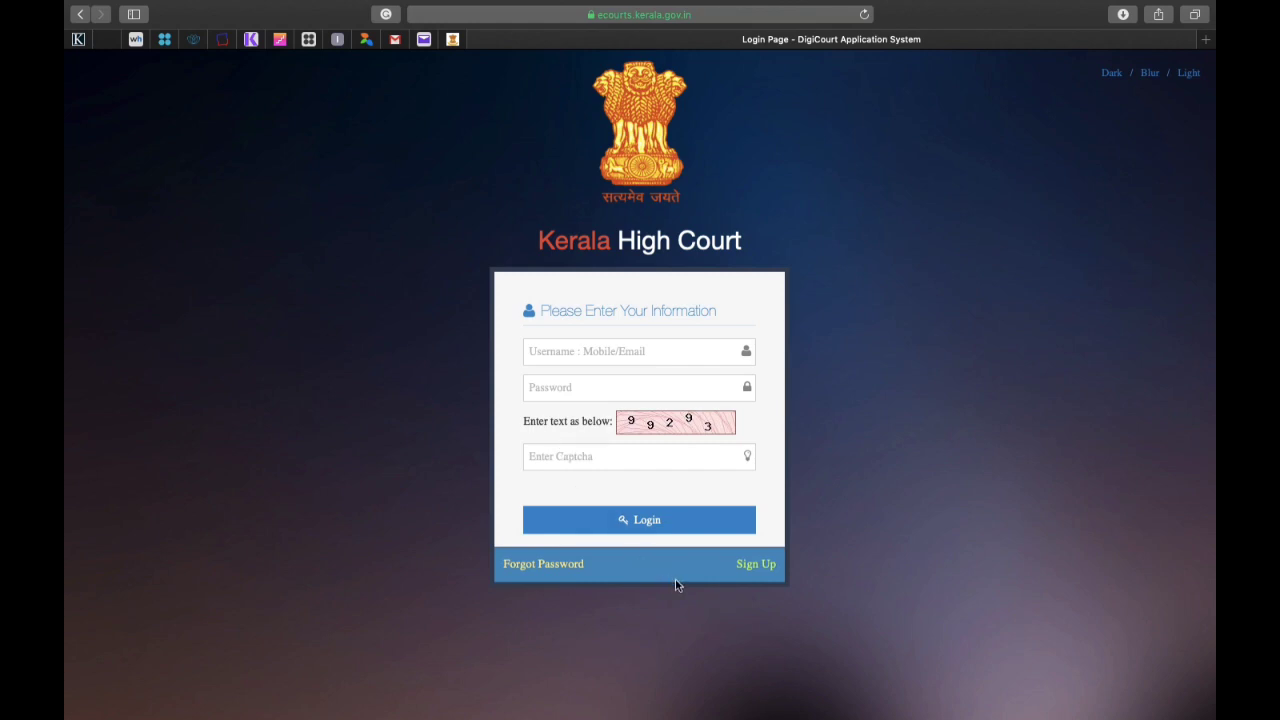
# Start a new sign-up with the Advocate role and dismiss the advocates-only notice
pyautogui.click(757, 565)
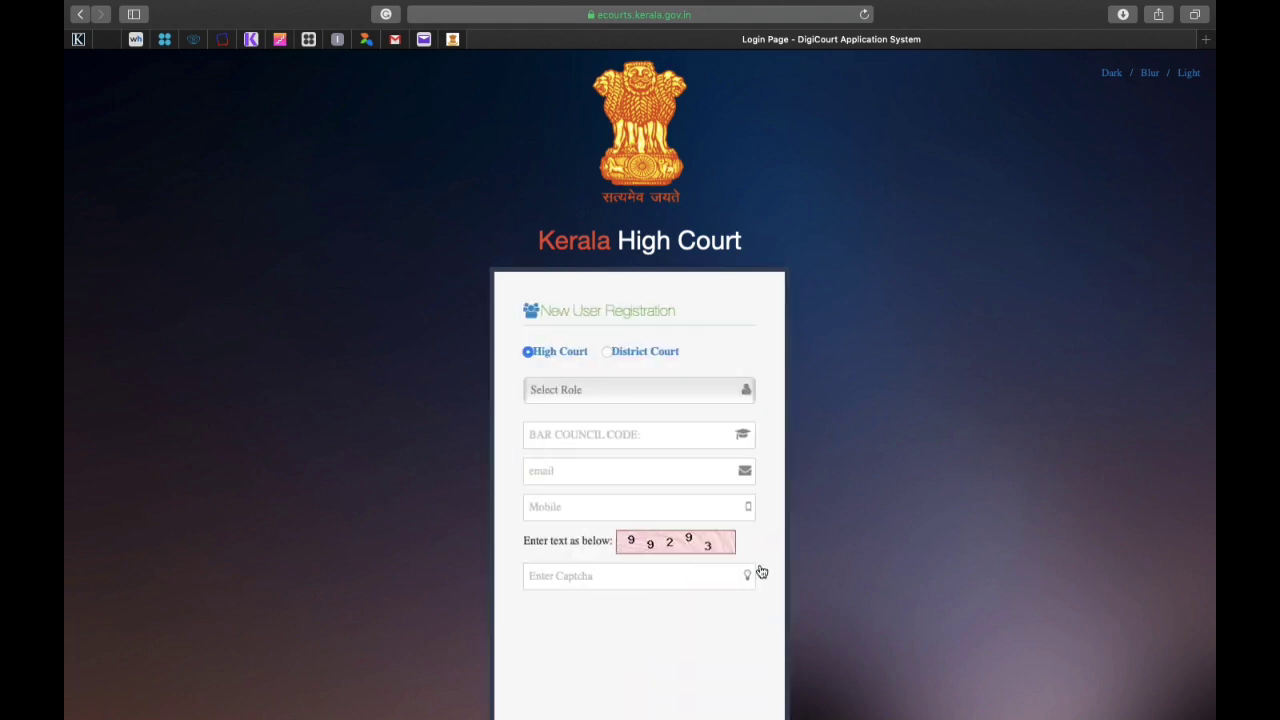
pyautogui.scroll(-3, 759, 570)
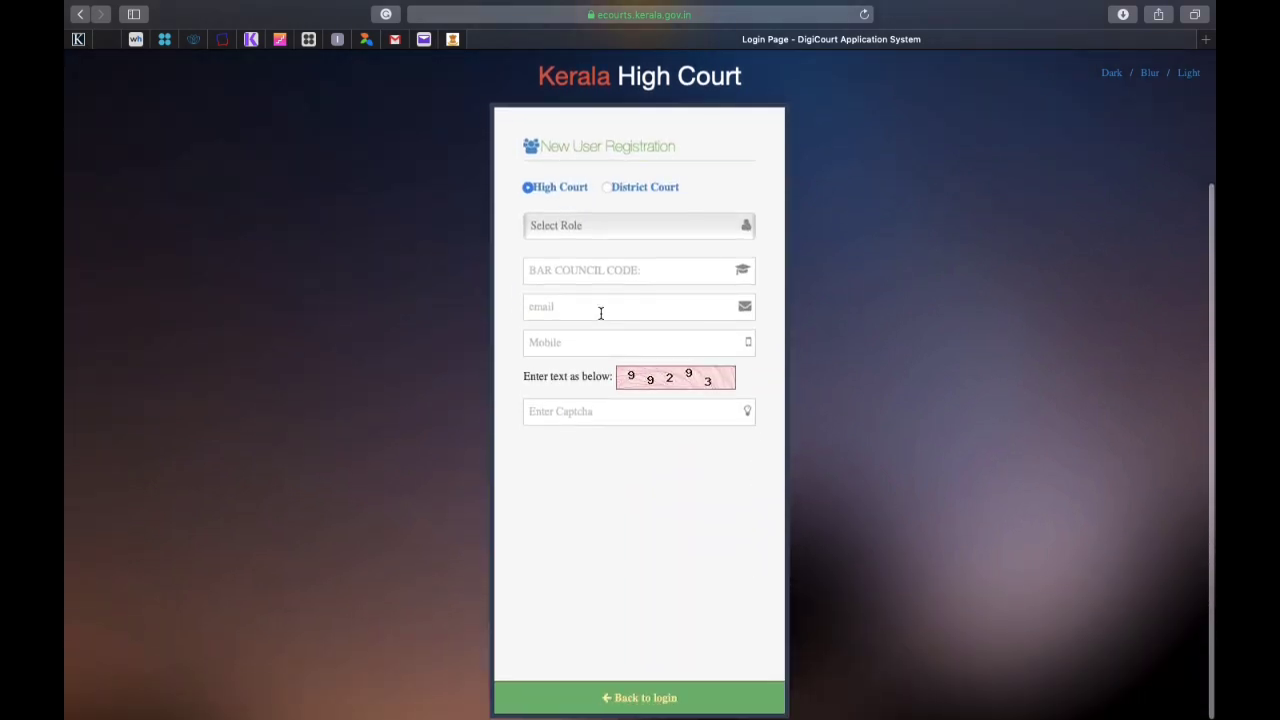
pyautogui.click(621, 232)
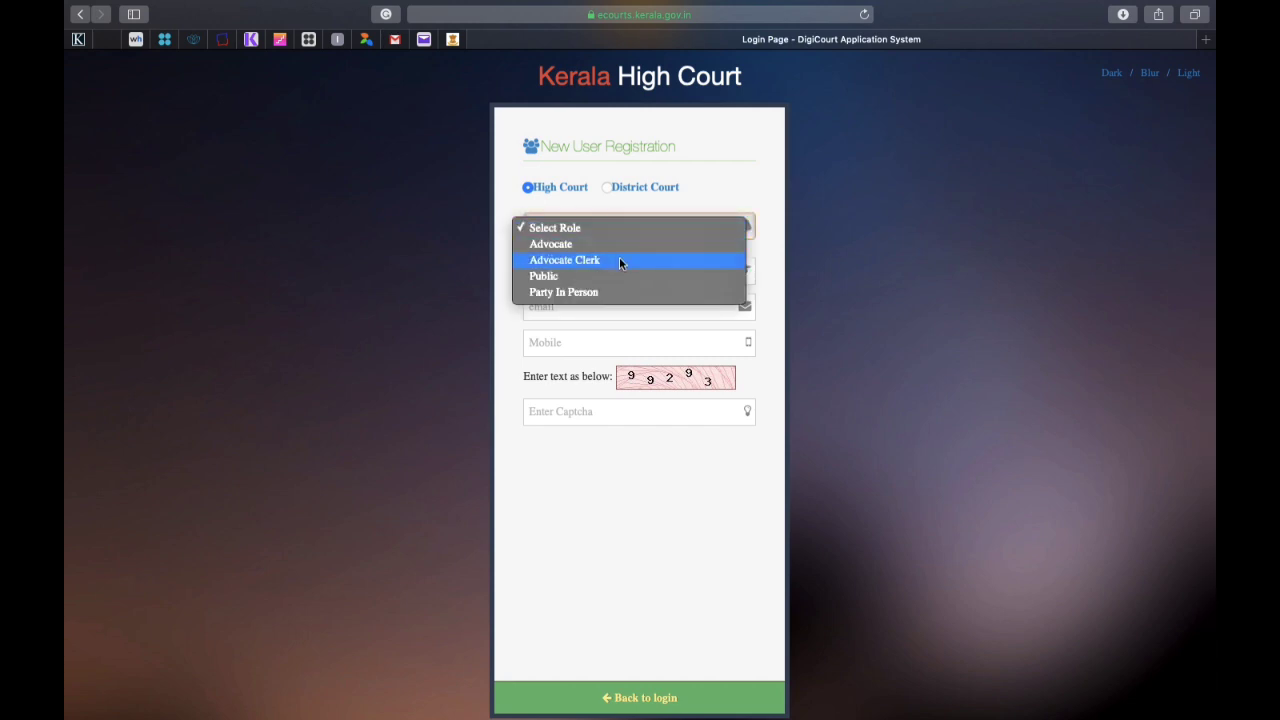
pyautogui.click(559, 243)
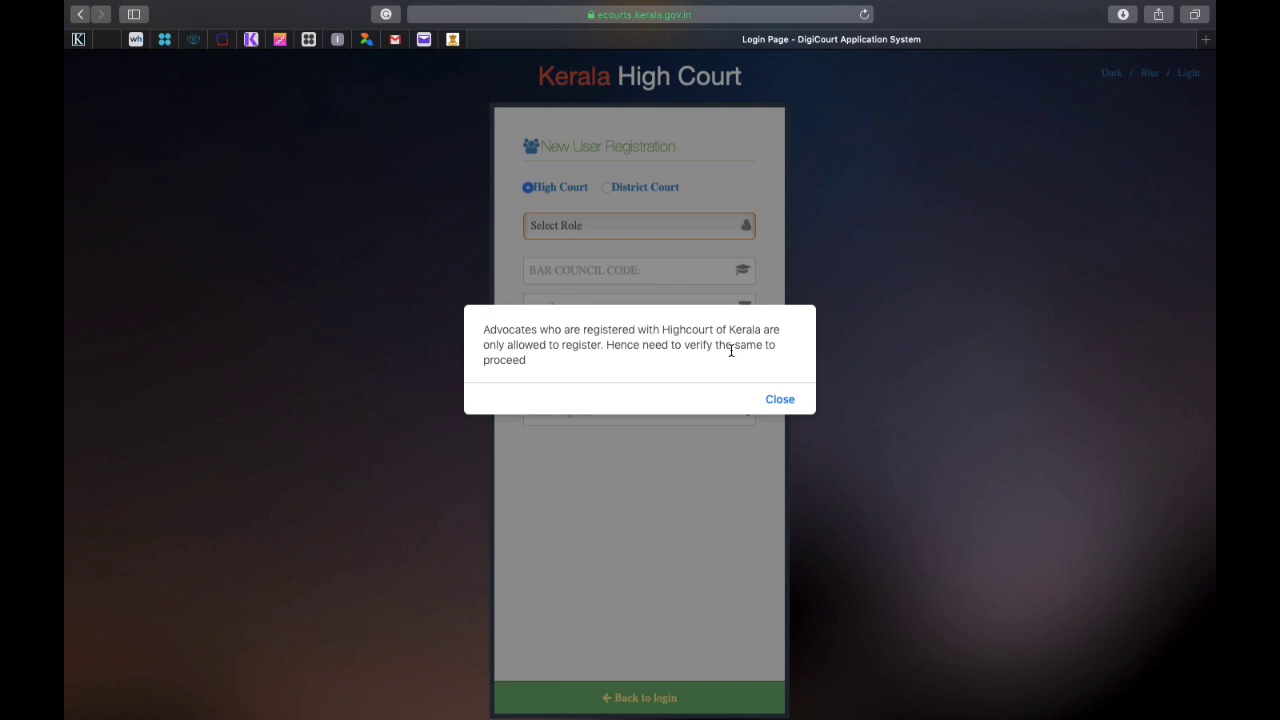
pyautogui.click(780, 400)
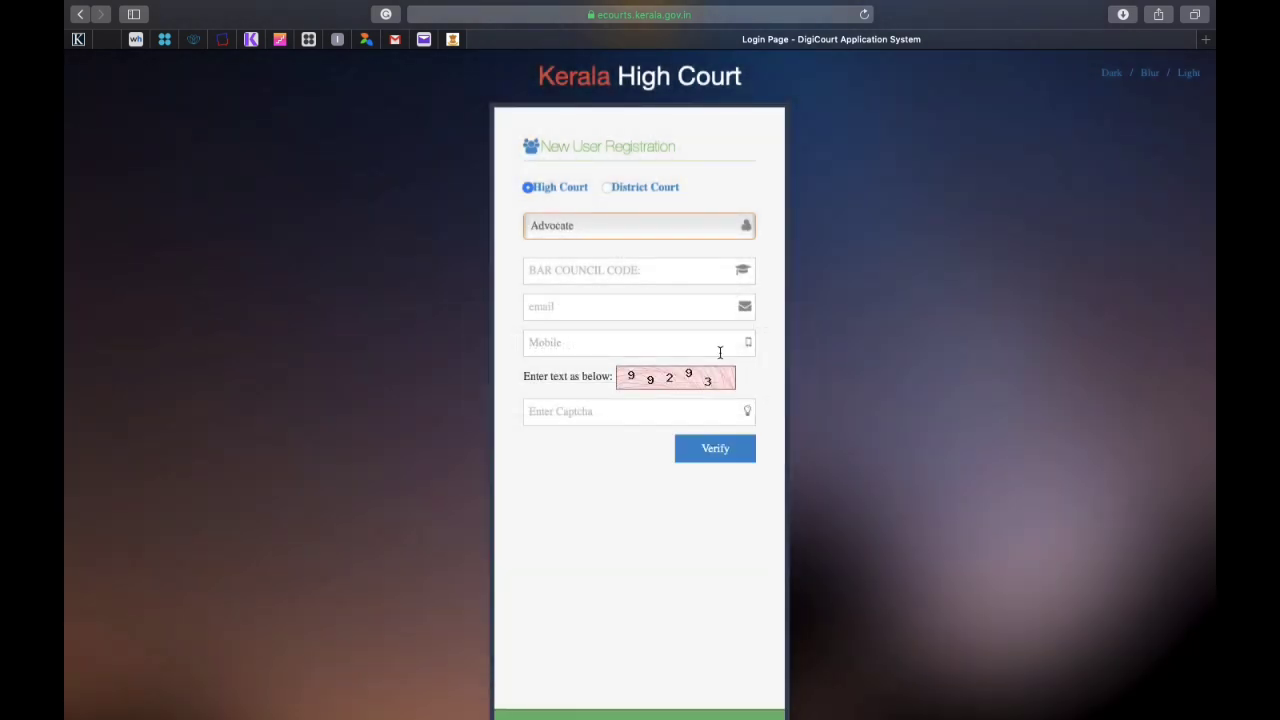
# Enter the advocate's Bar Council code, e-mail address and mobile number
pyautogui.click(630, 277)
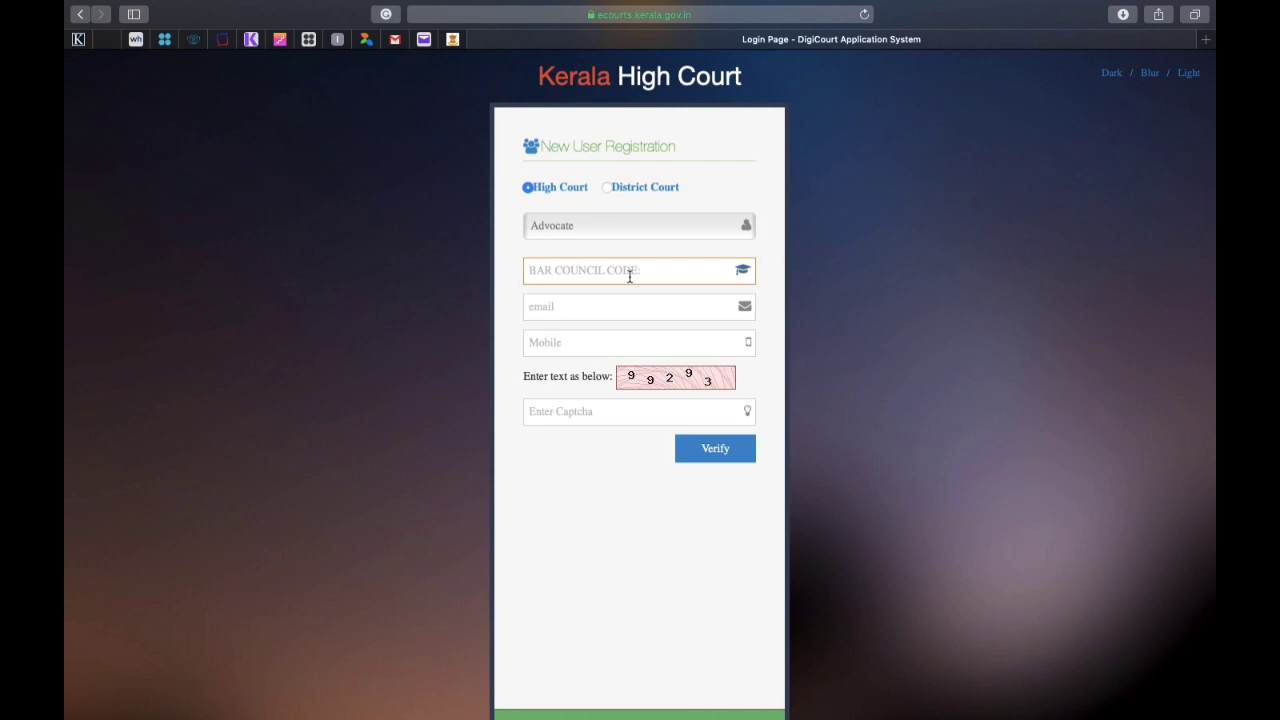
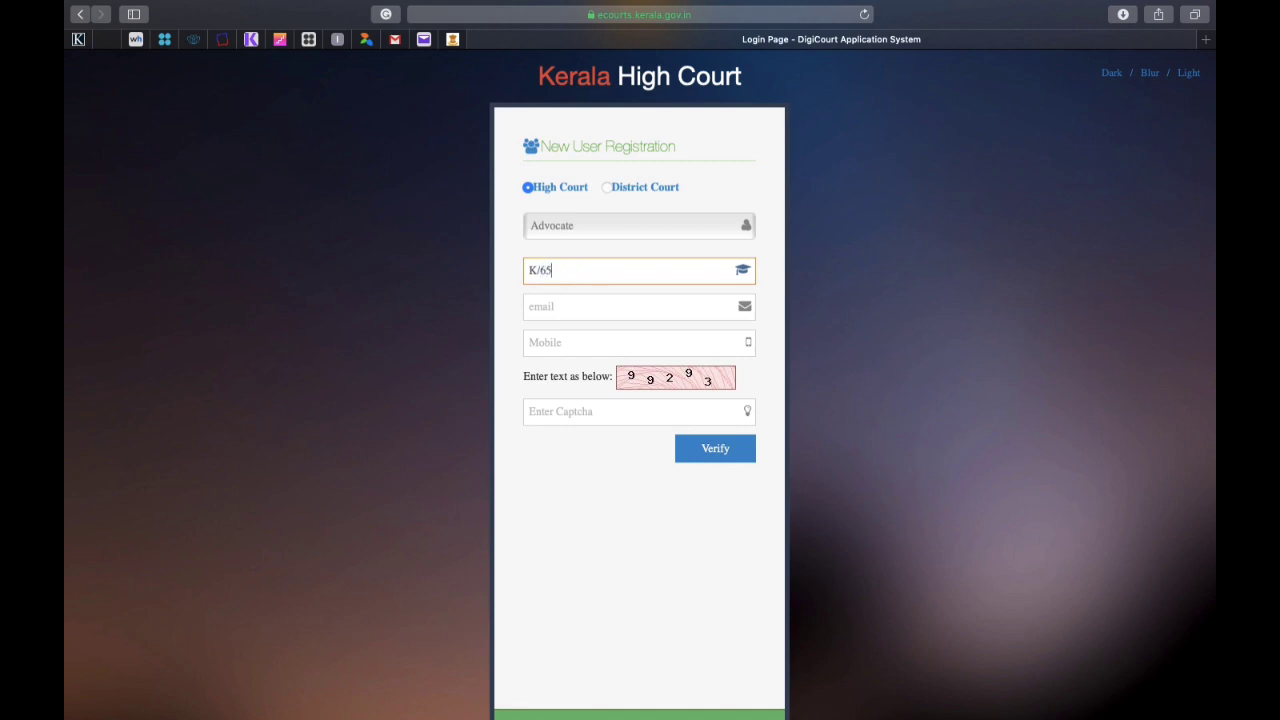
pyautogui.click(605, 315)
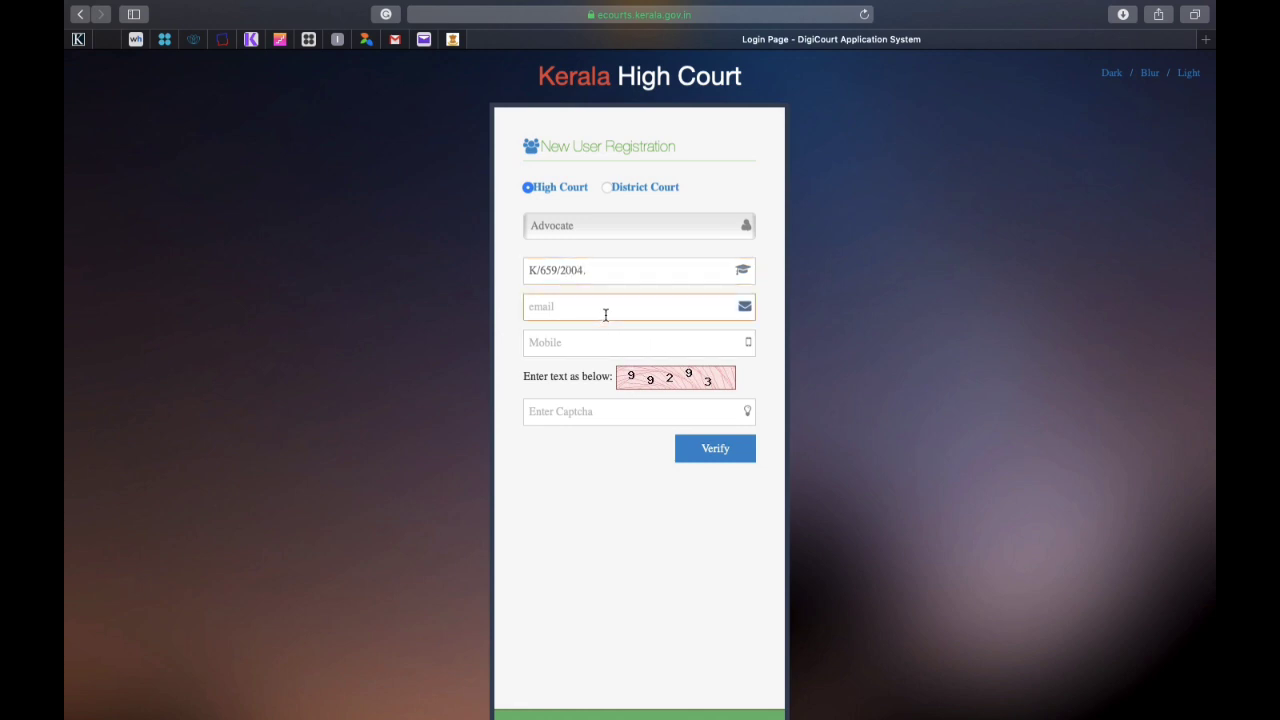
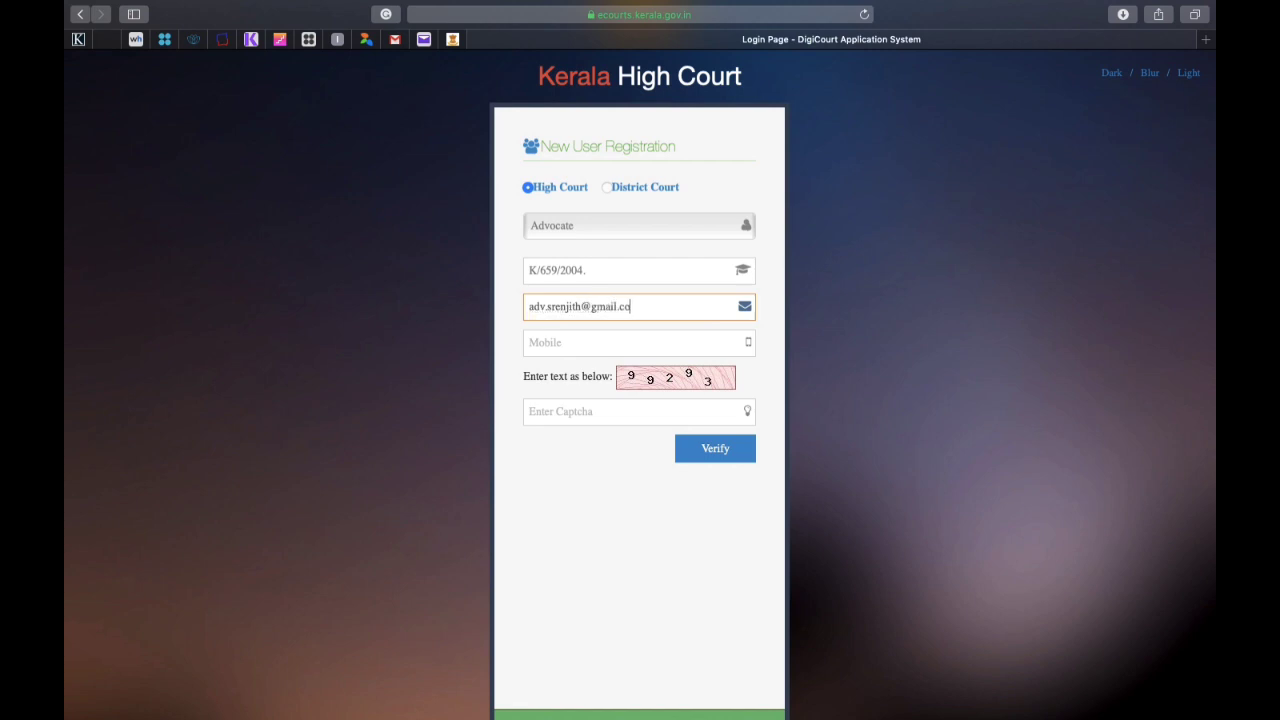
pyautogui.click(594, 343)
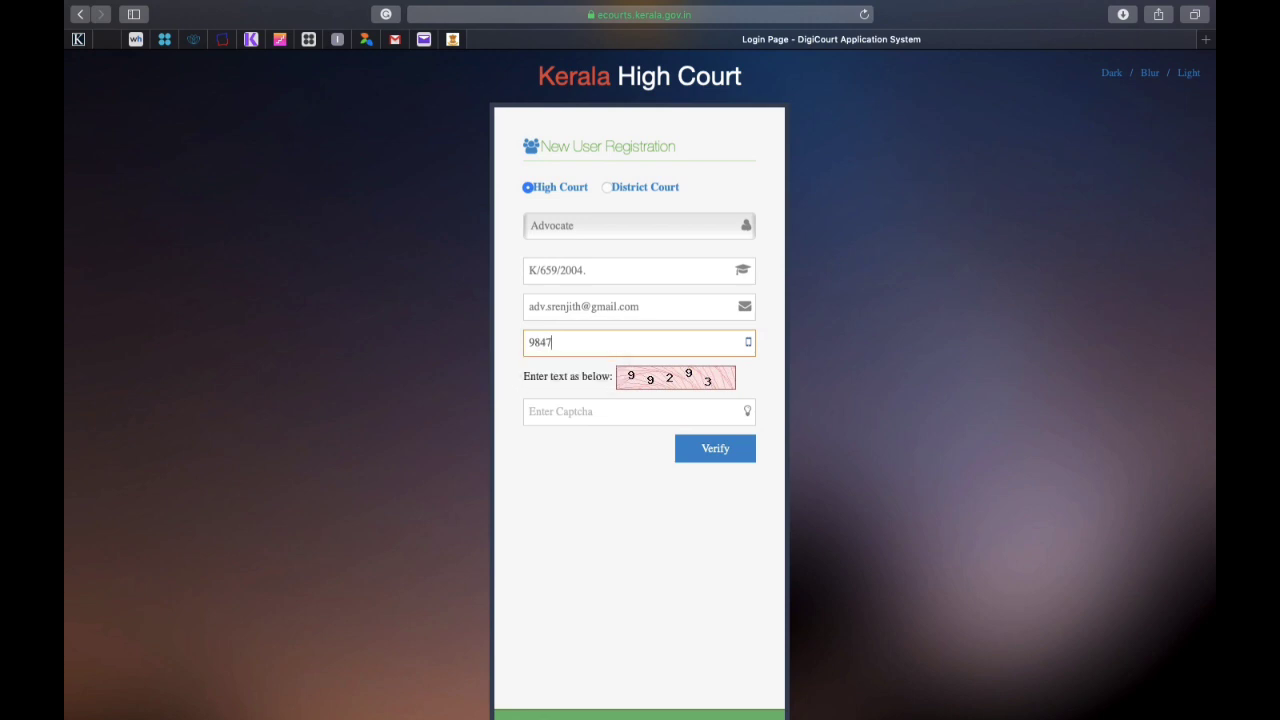
# Fill in the captcha and verify the advocate's registration details
pyautogui.click(595, 410)
pyautogui.write('99293')
pyautogui.click(731, 453)
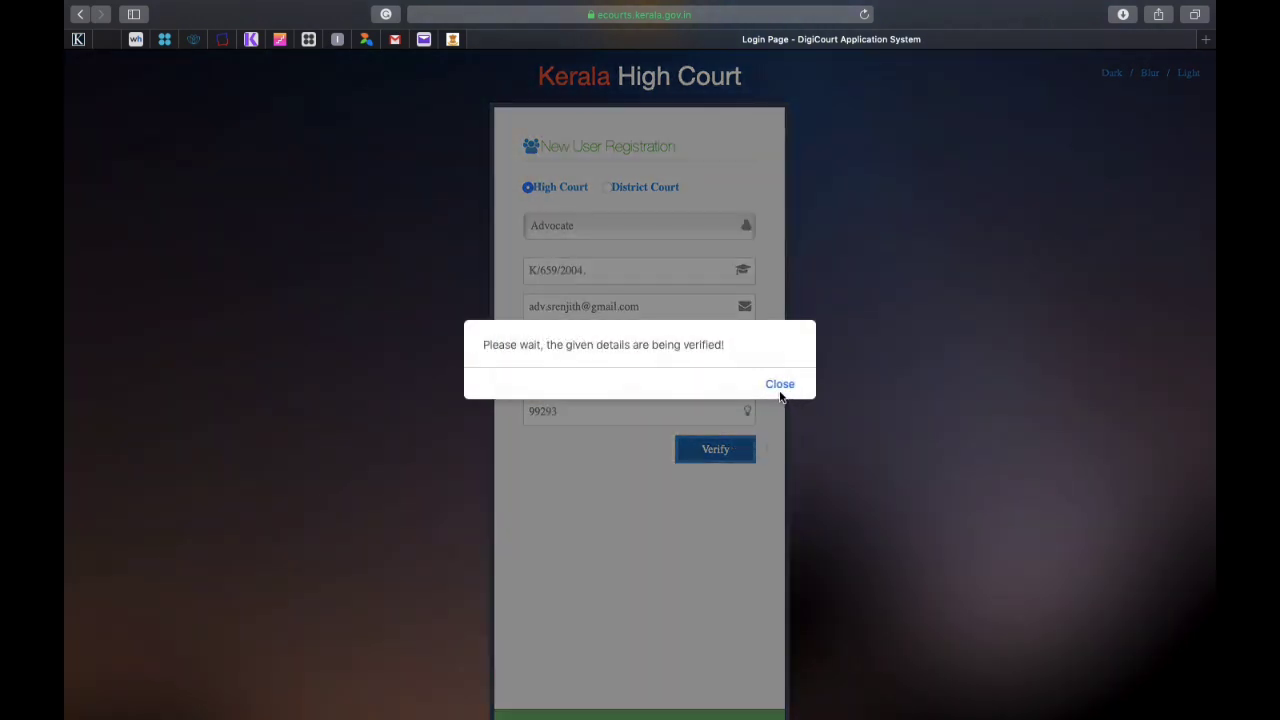
pyautogui.click(780, 385)
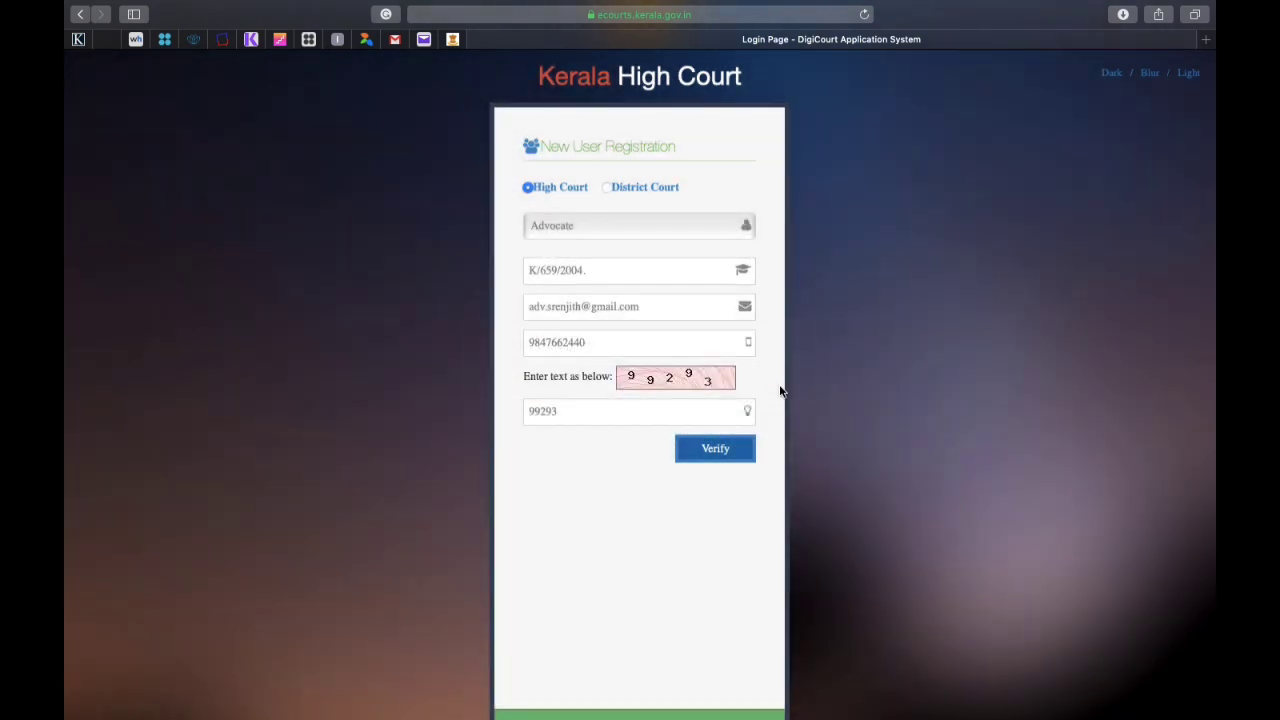
pyautogui.scroll(-1, 781, 391)
pyautogui.click(734, 426)
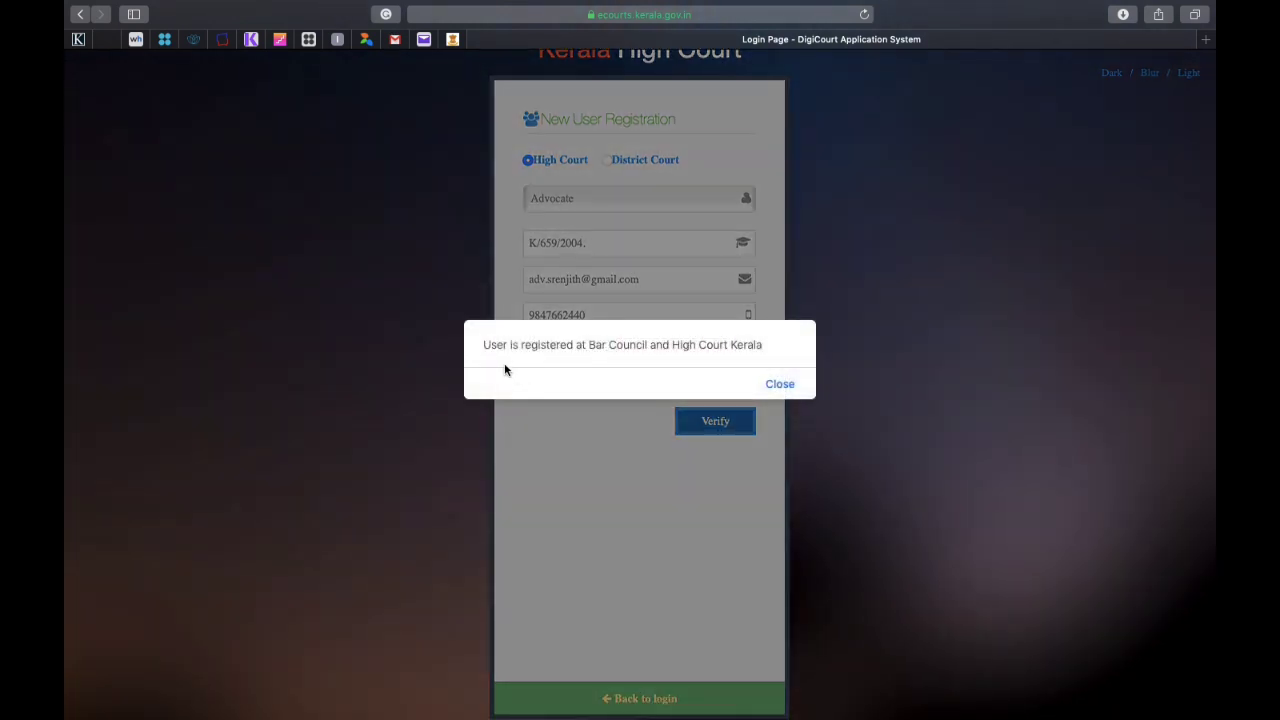
# Request a one-time password and enter the OTP received
pyautogui.click(785, 387)
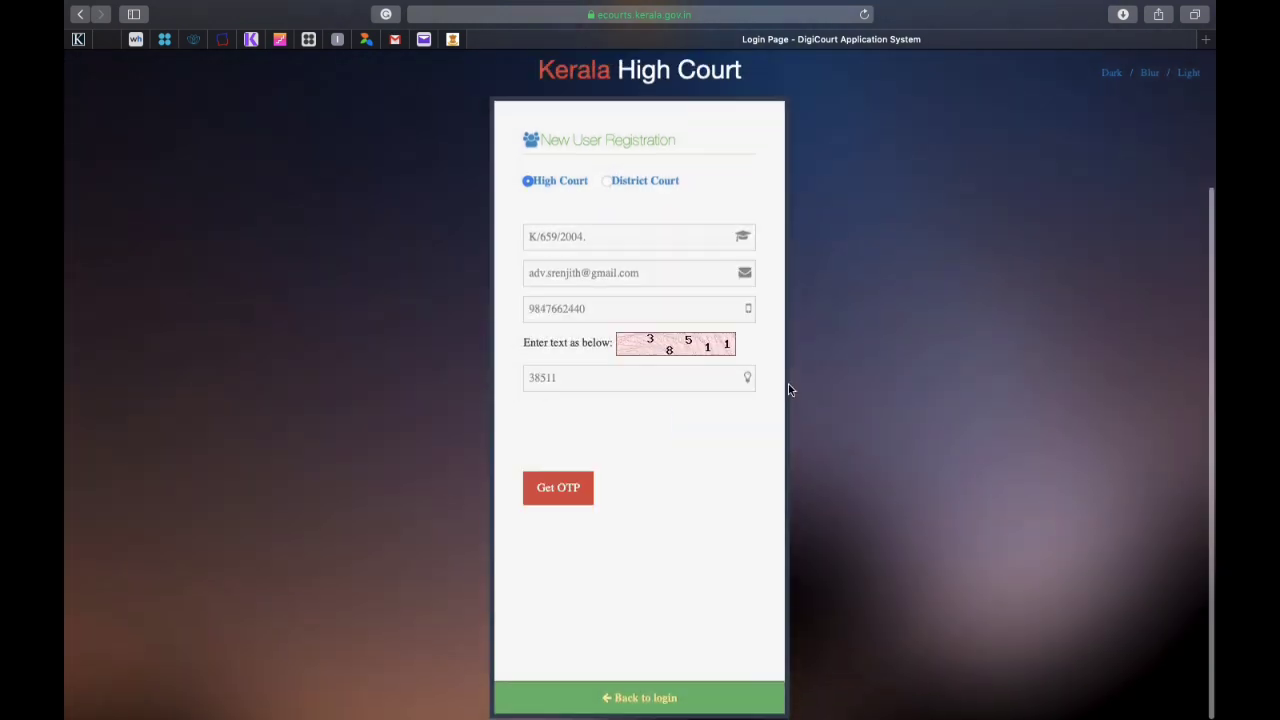
pyautogui.click(572, 499)
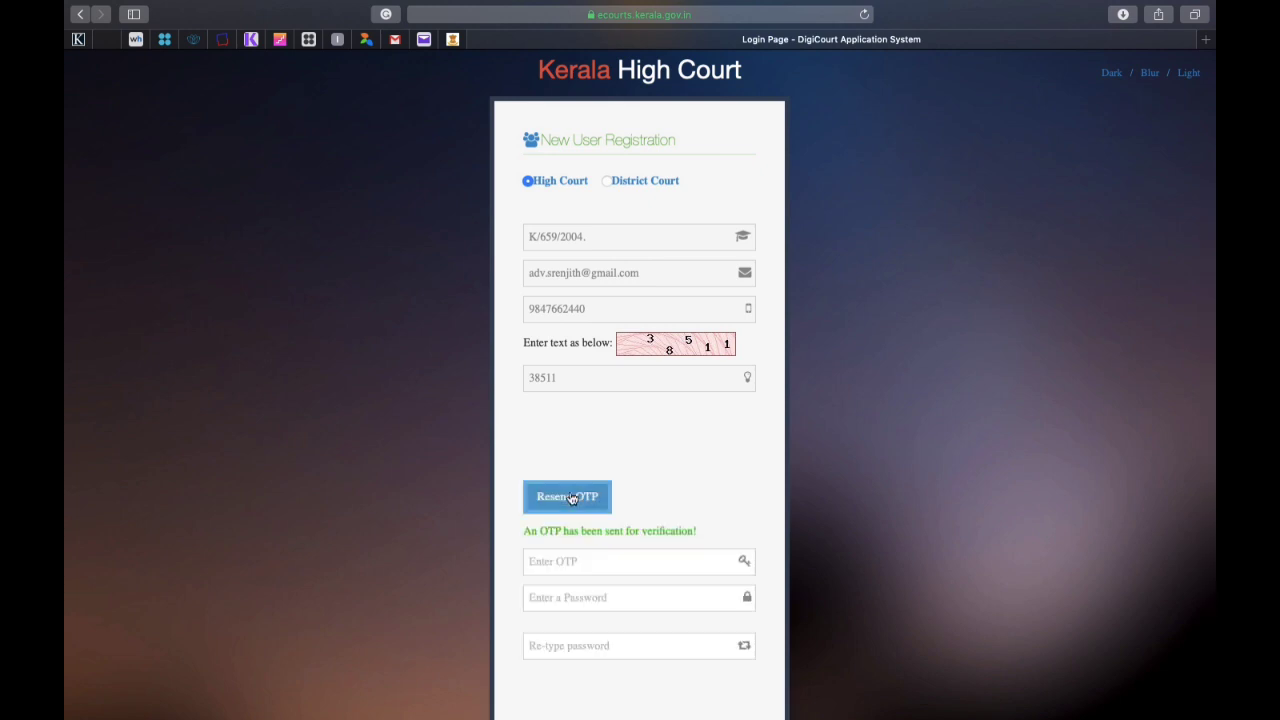
pyautogui.click(566, 565)
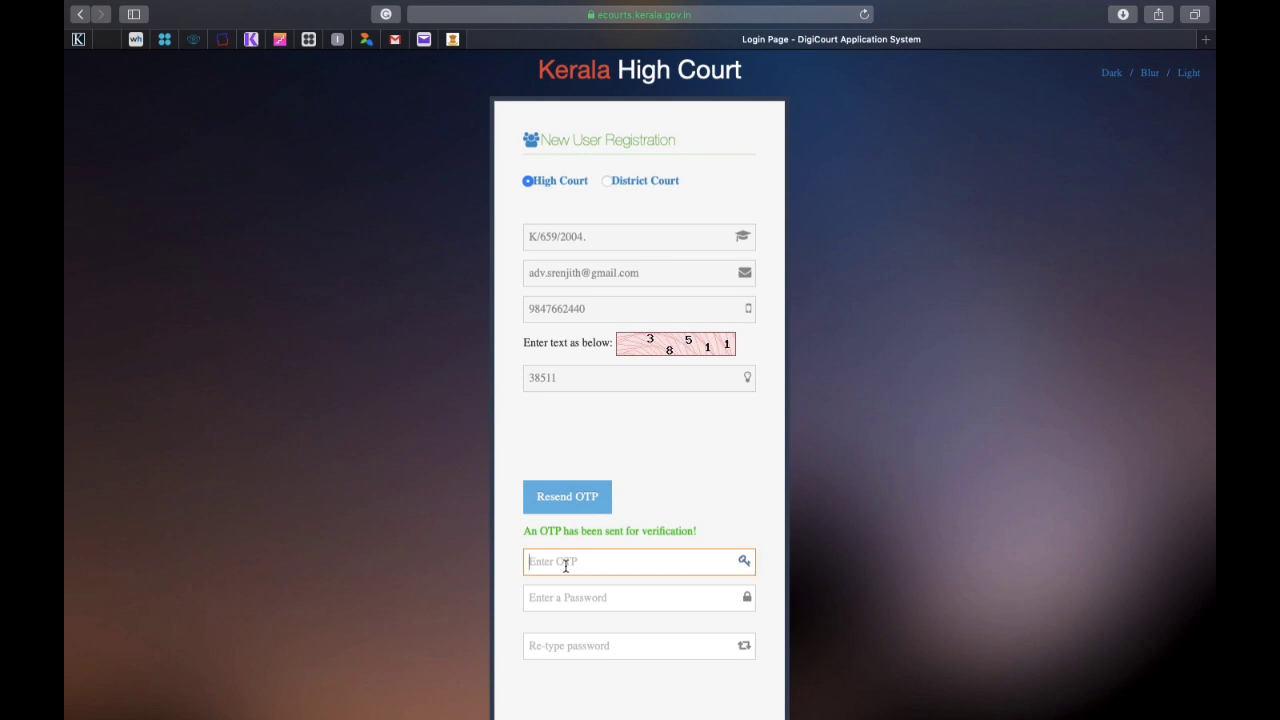
# Set and confirm a new account password, register, and close the success notice
pyautogui.click(556, 600)
pyautogui.write('•••••')
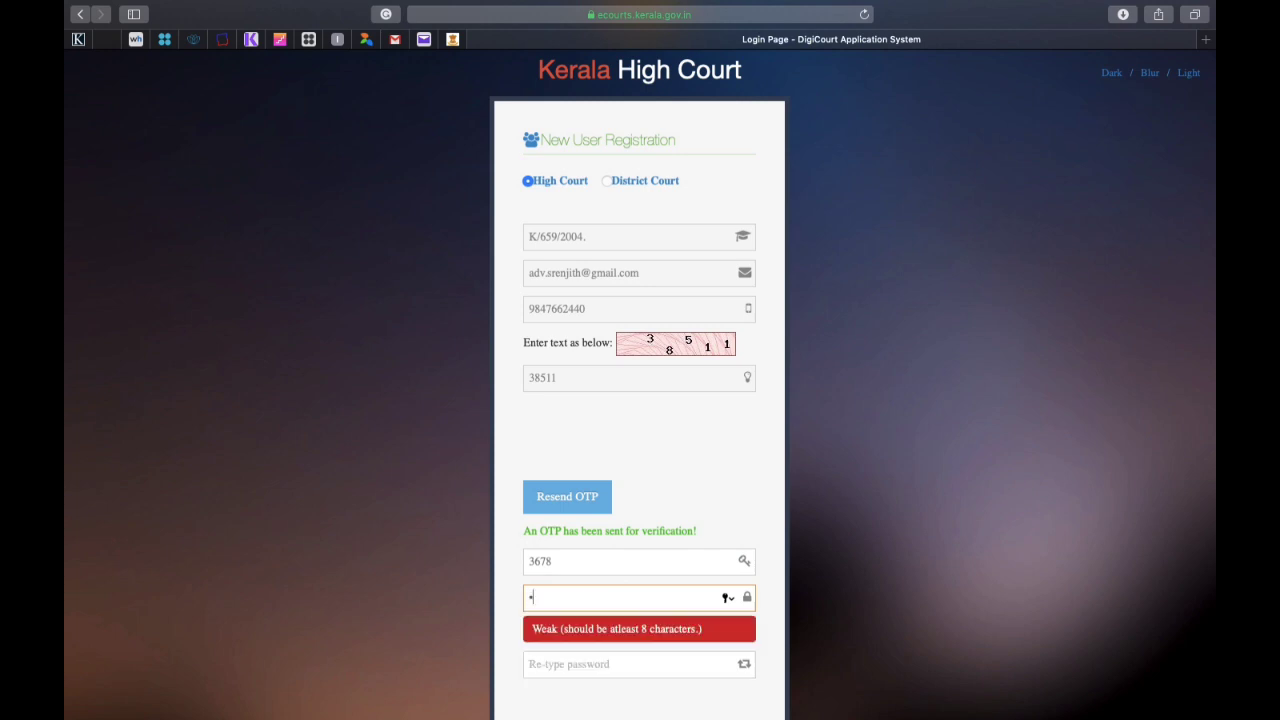
pyautogui.write('•••')
pyautogui.click(561, 666)
pyautogui.write('••••••••')
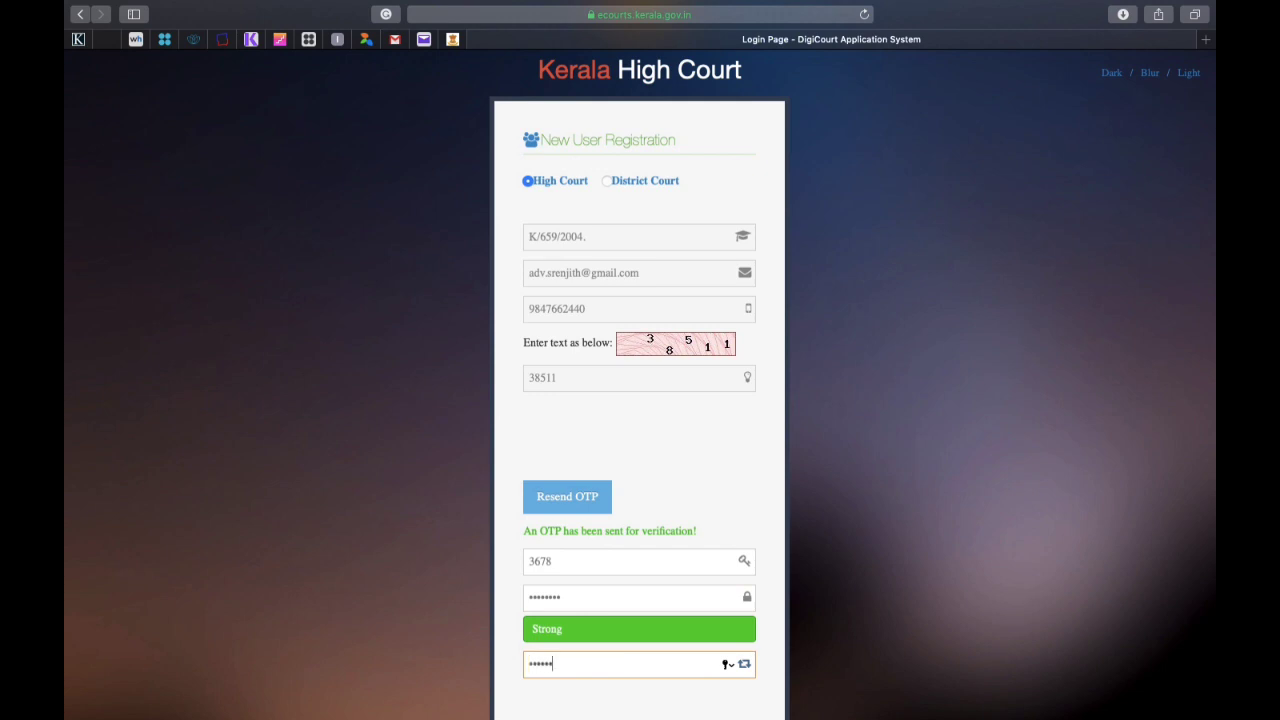
pyautogui.write('•')
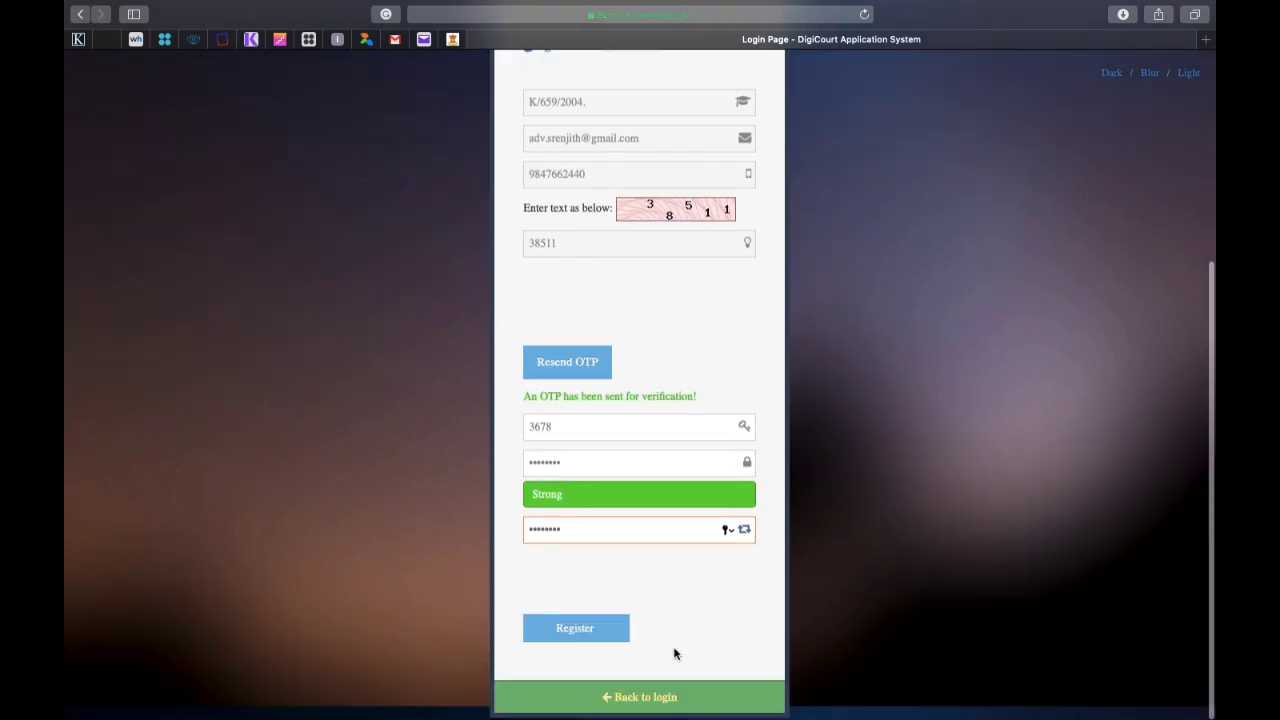
pyautogui.scroll(-3, 672, 654)
pyautogui.click(593, 643)
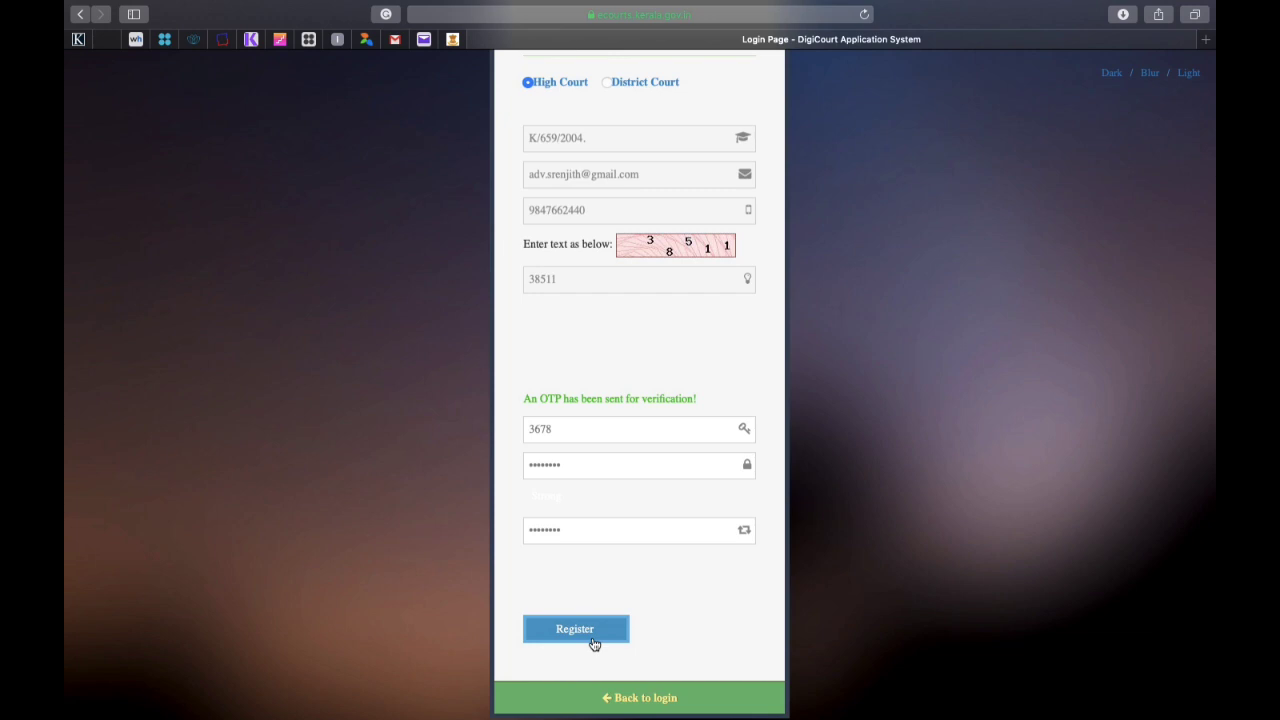
pyautogui.click(593, 643)
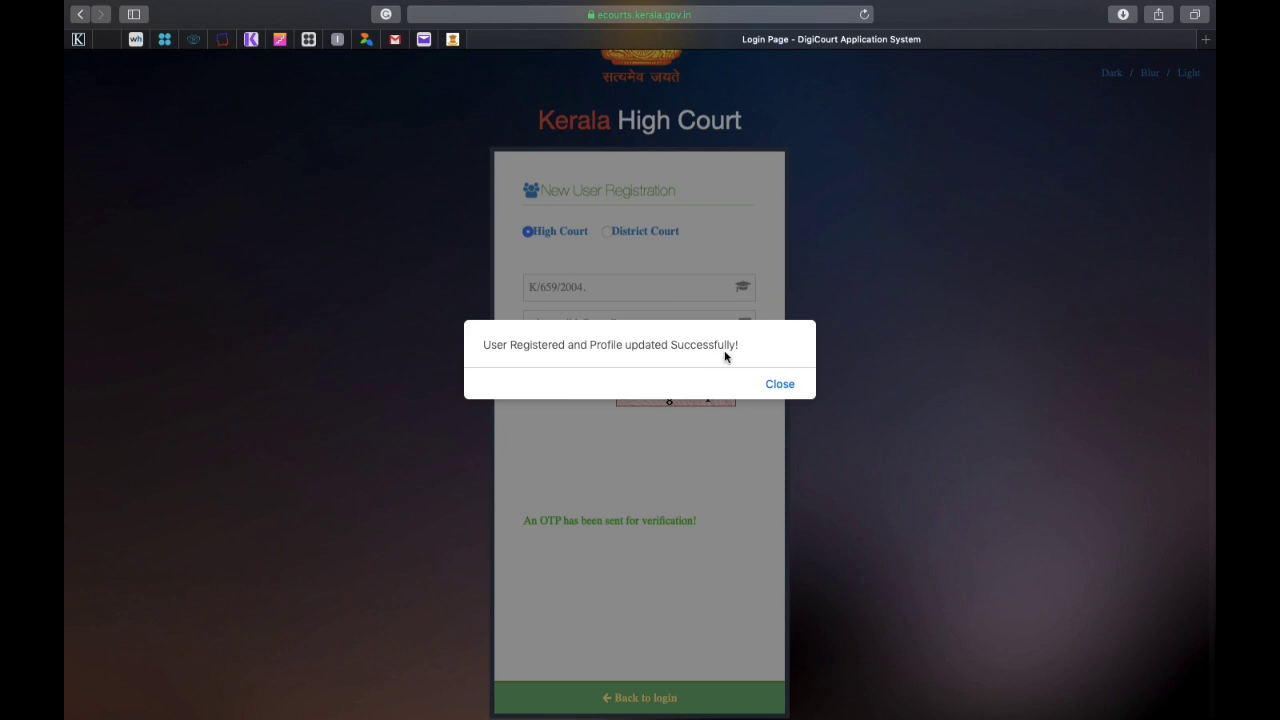
pyautogui.click(779, 386)
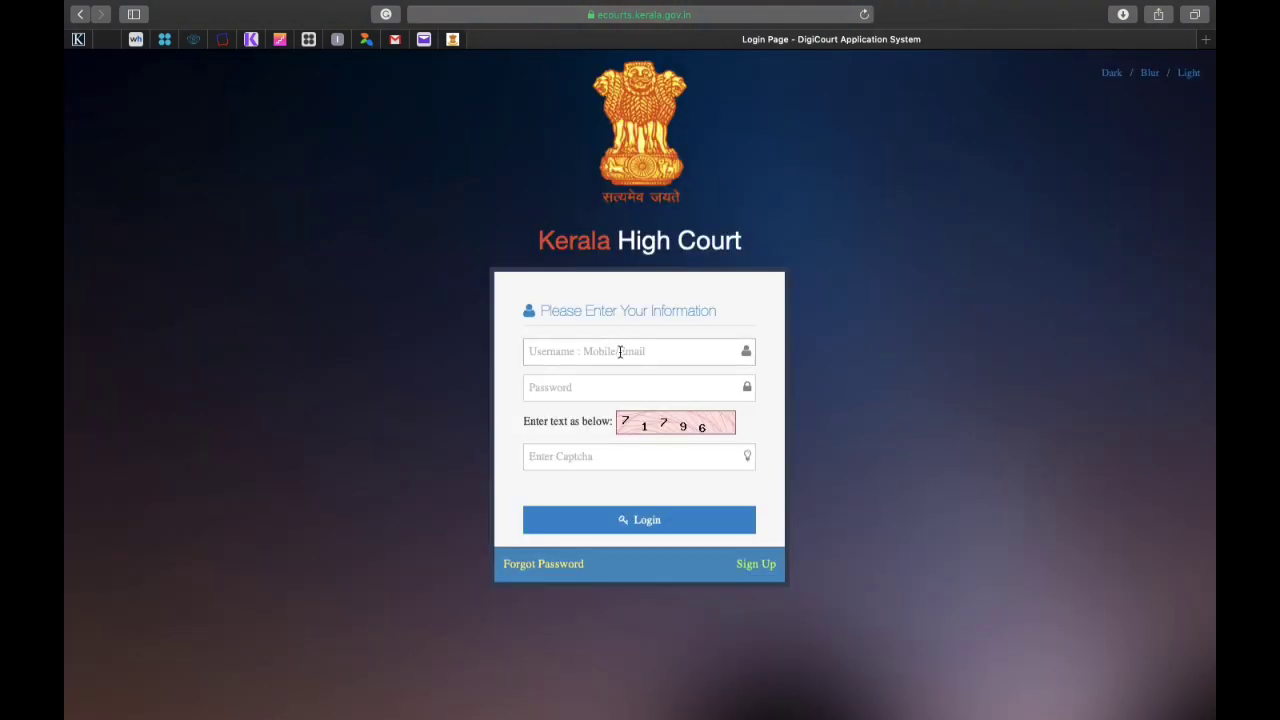
# Log in using the registered mobile number as username, the account password and the captcha
pyautogui.click(618, 355)
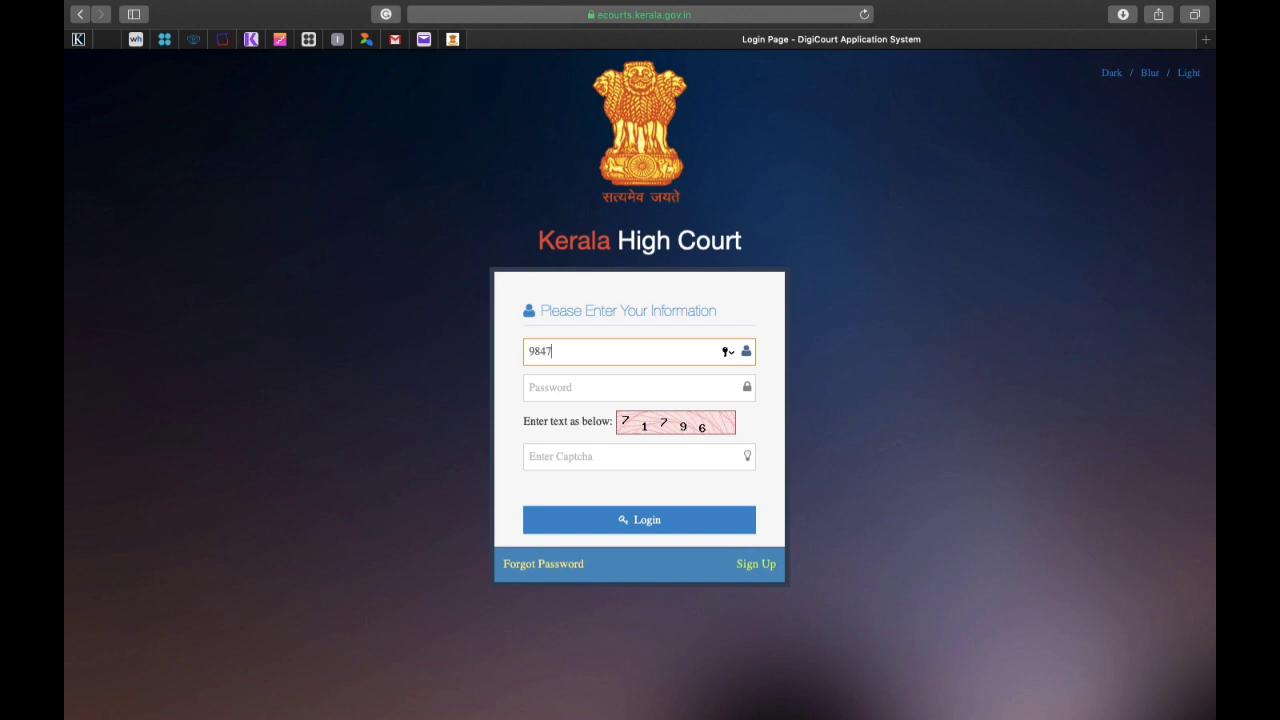
pyautogui.click(618, 386)
pyautogui.write('****')
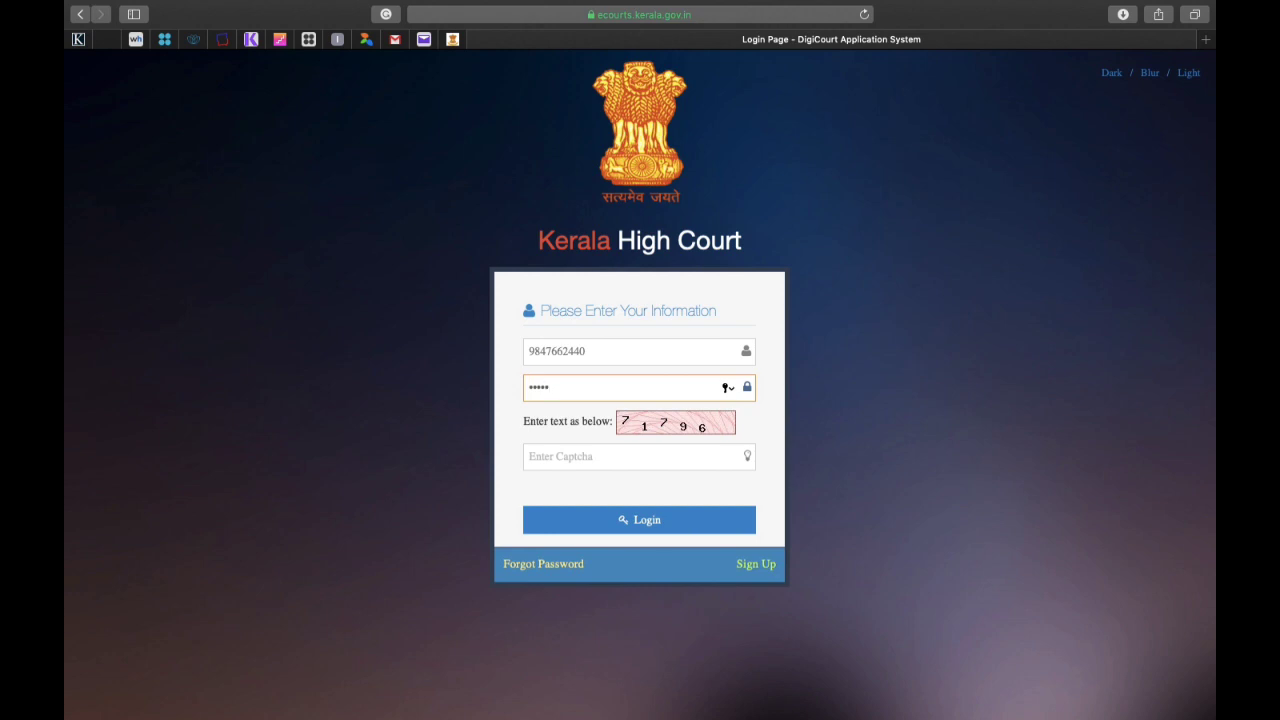
pyautogui.click(632, 455)
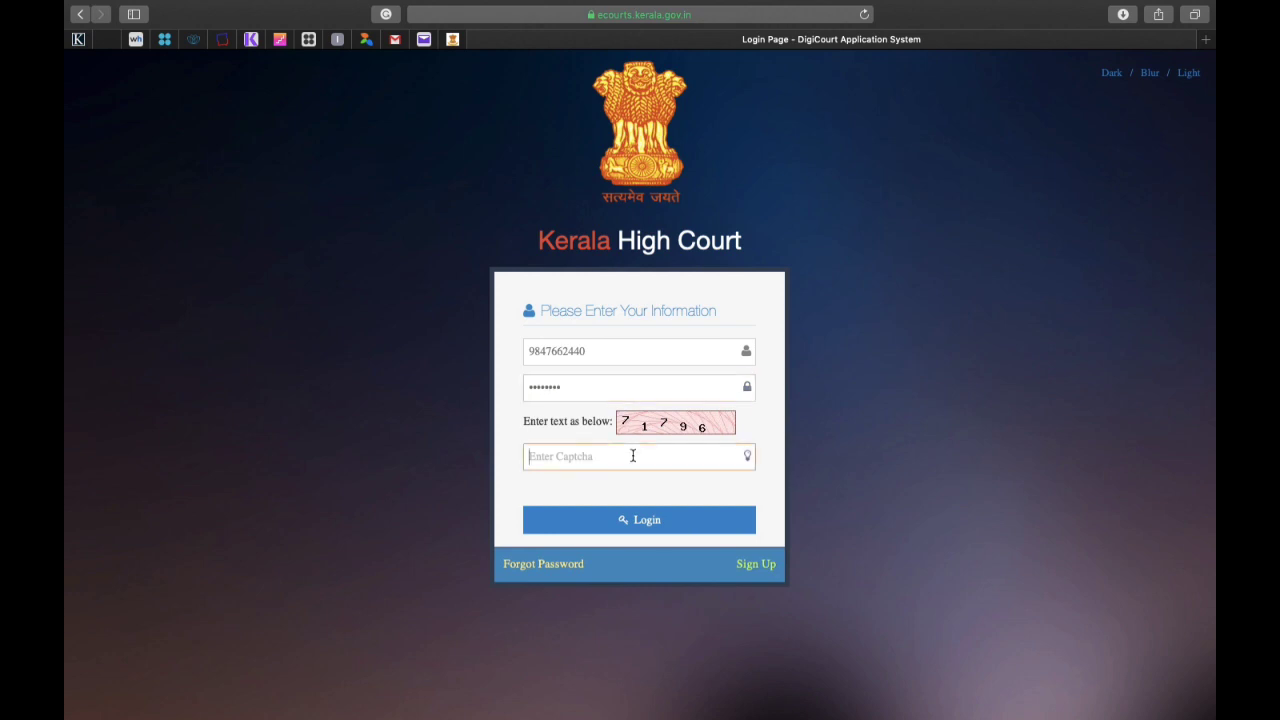
pyautogui.write('71796')
pyautogui.click(647, 520)
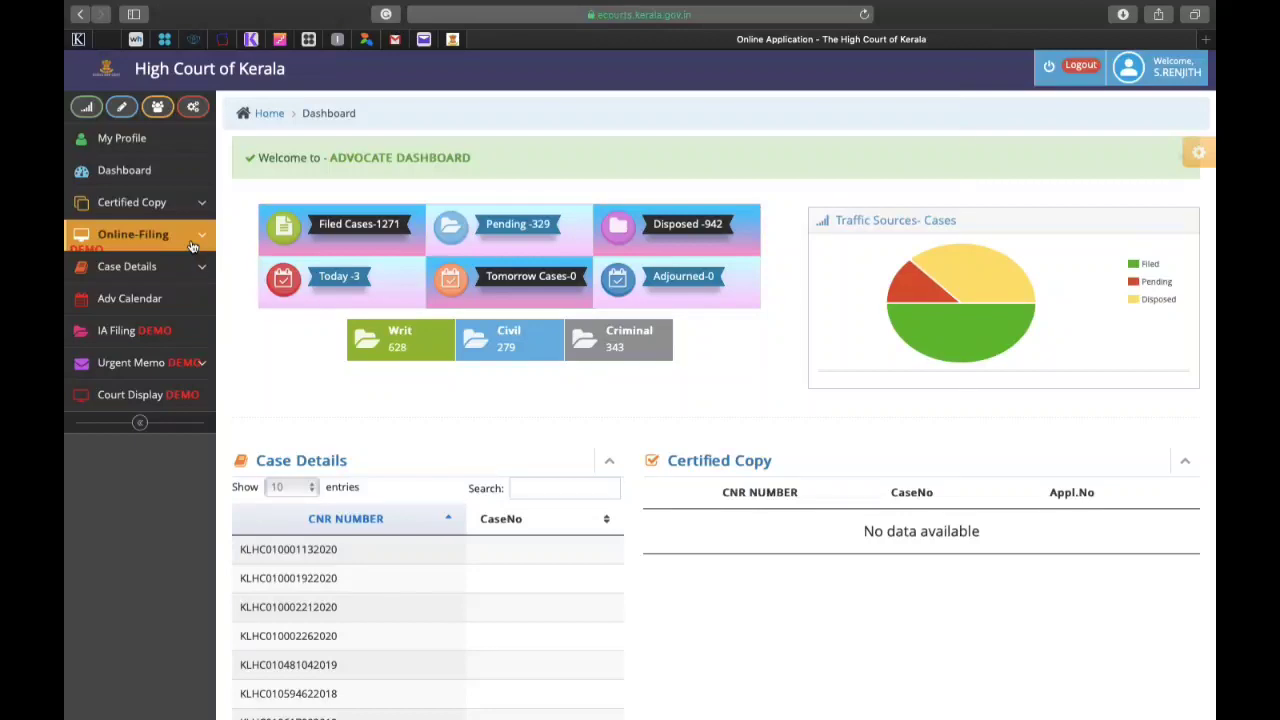
# Start a New Case filing of type Criminal with case type Bail Appl. - BAIL APPLICATION
pyautogui.click(193, 246)
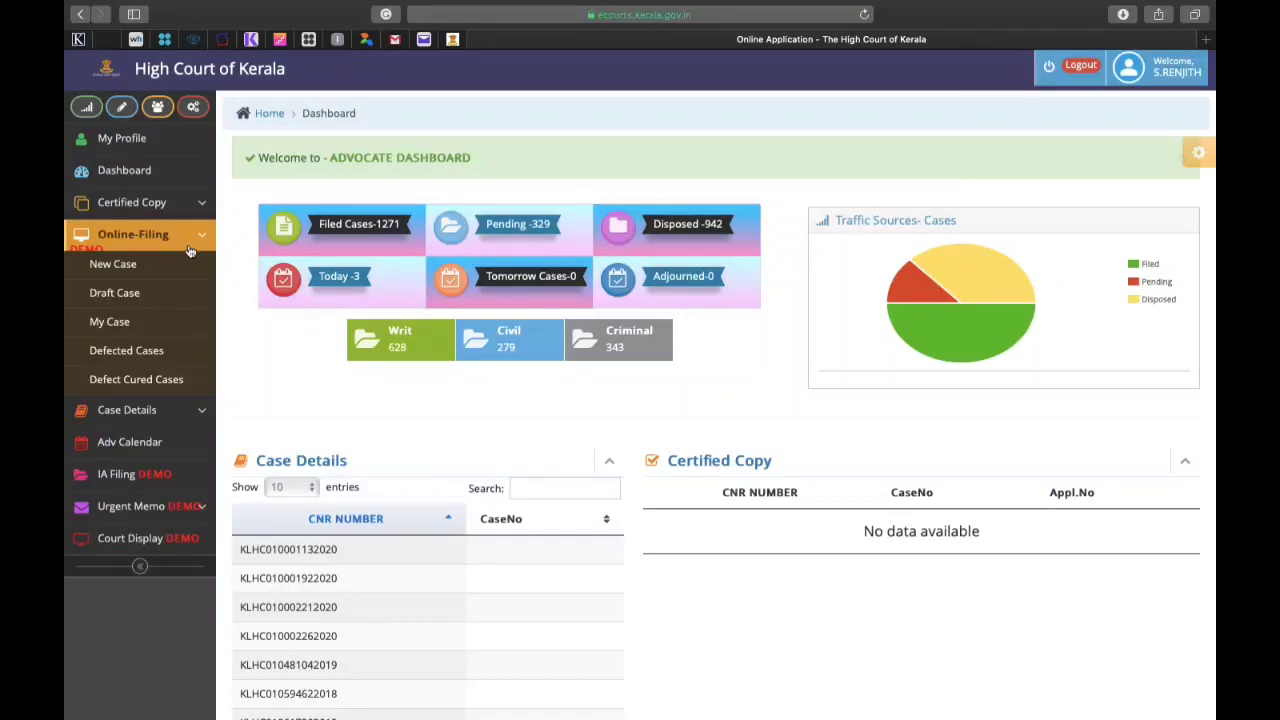
pyautogui.click(180, 272)
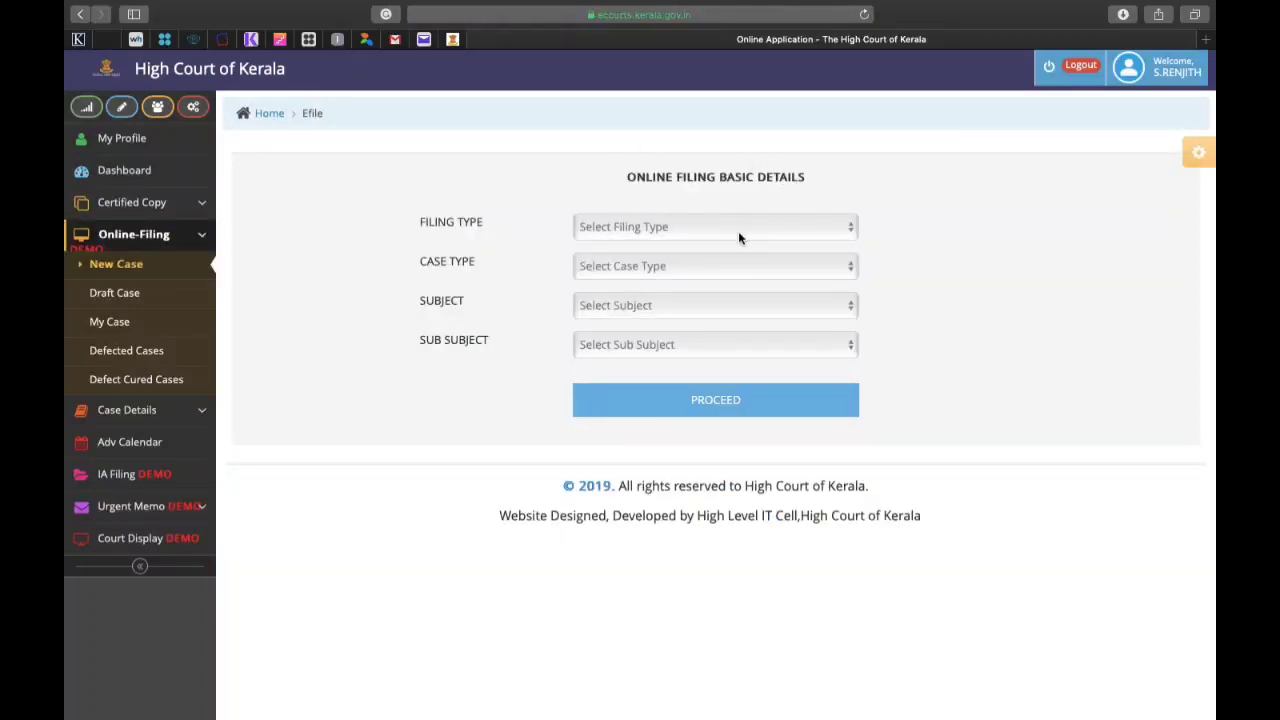
pyautogui.click(739, 230)
pyautogui.click(716, 258)
pyautogui.click(718, 266)
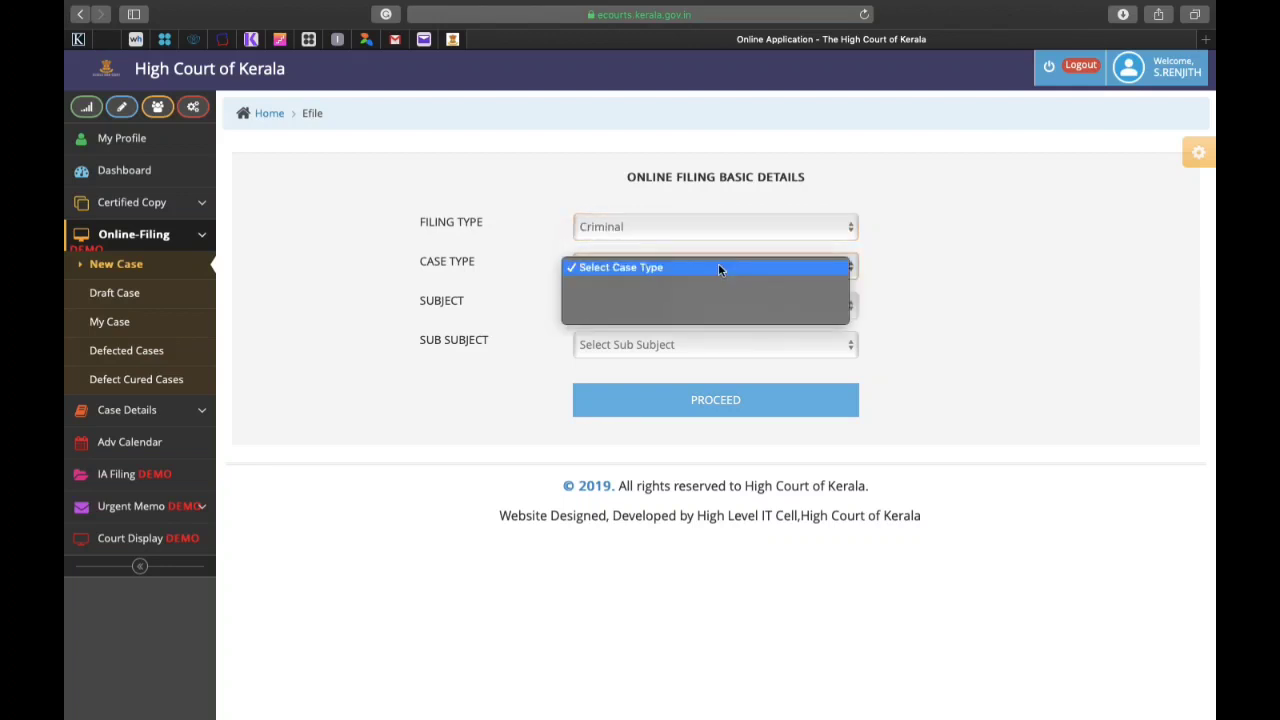
pyautogui.click(853, 273)
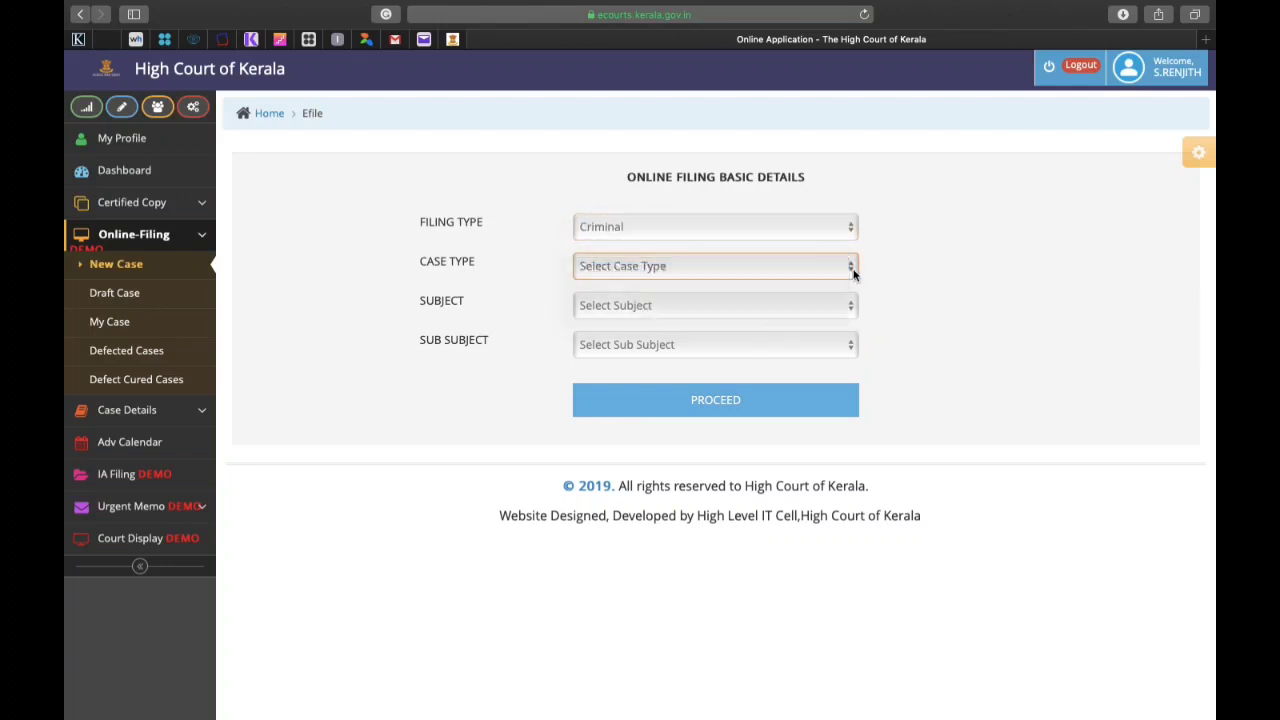
pyautogui.click(853, 269)
pyautogui.click(830, 284)
# Choose subject 26.06 Bail Application and sub subject Anticipatory Bail, then proceed
pyautogui.click(851, 305)
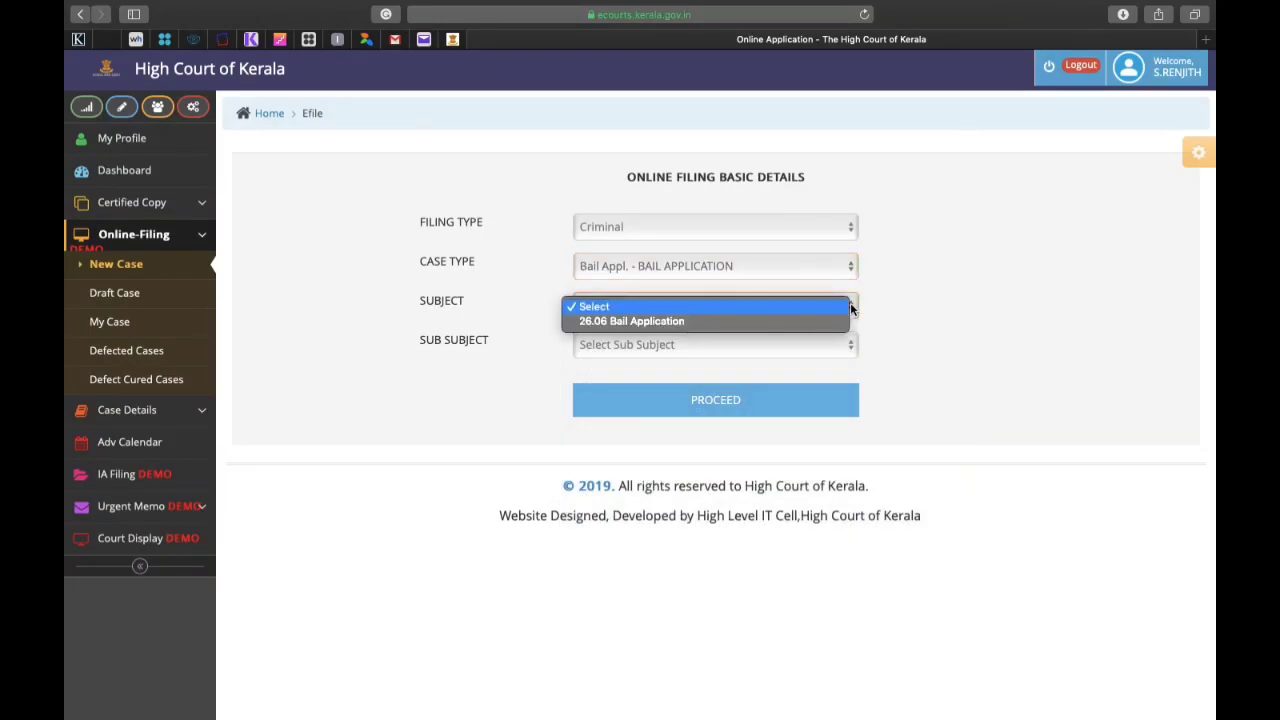
pyautogui.click(818, 323)
pyautogui.click(848, 347)
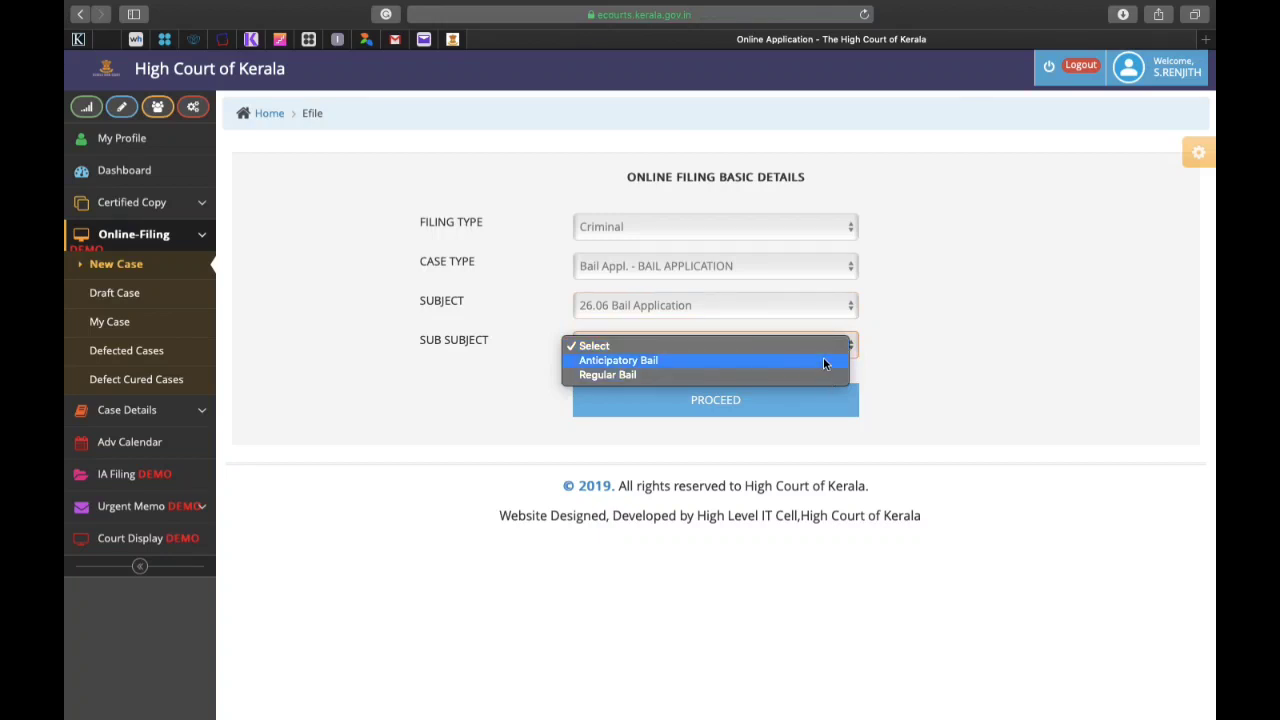
pyautogui.click(823, 358)
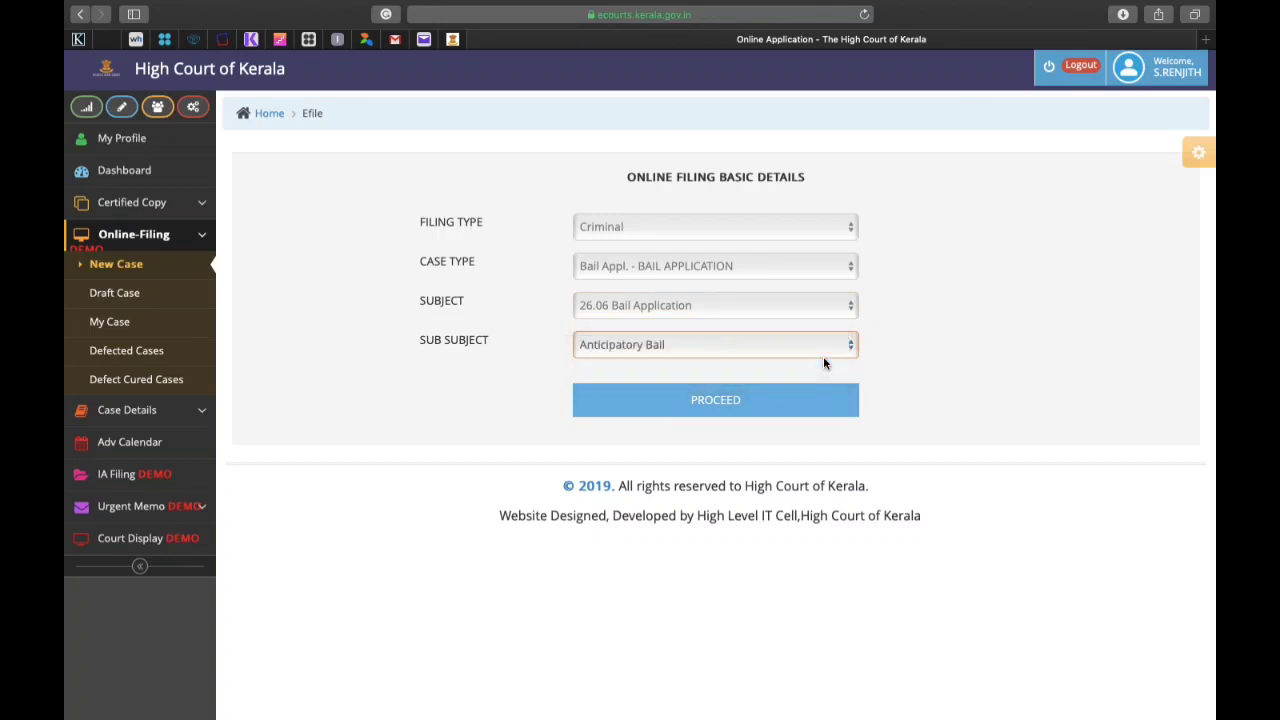
pyautogui.click(789, 402)
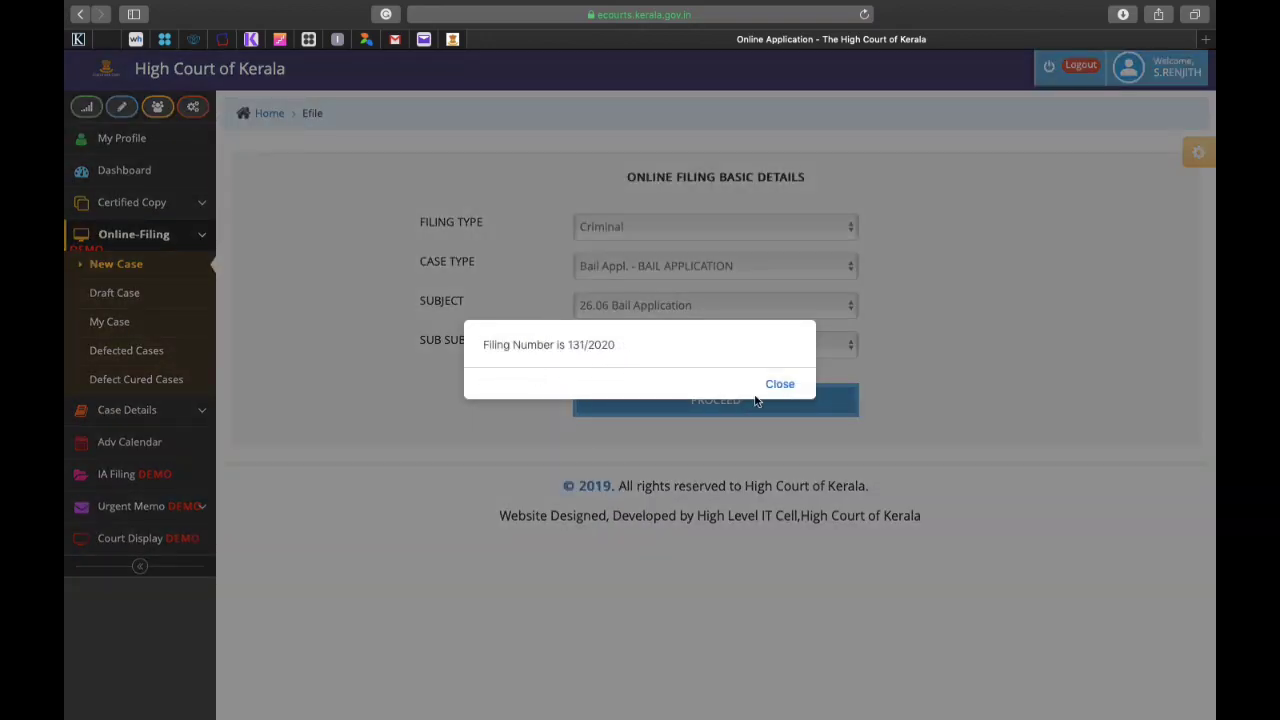
# Enter the petitioner as Shri. with their name and Male gender, leaving relation unset
pyautogui.click(780, 385)
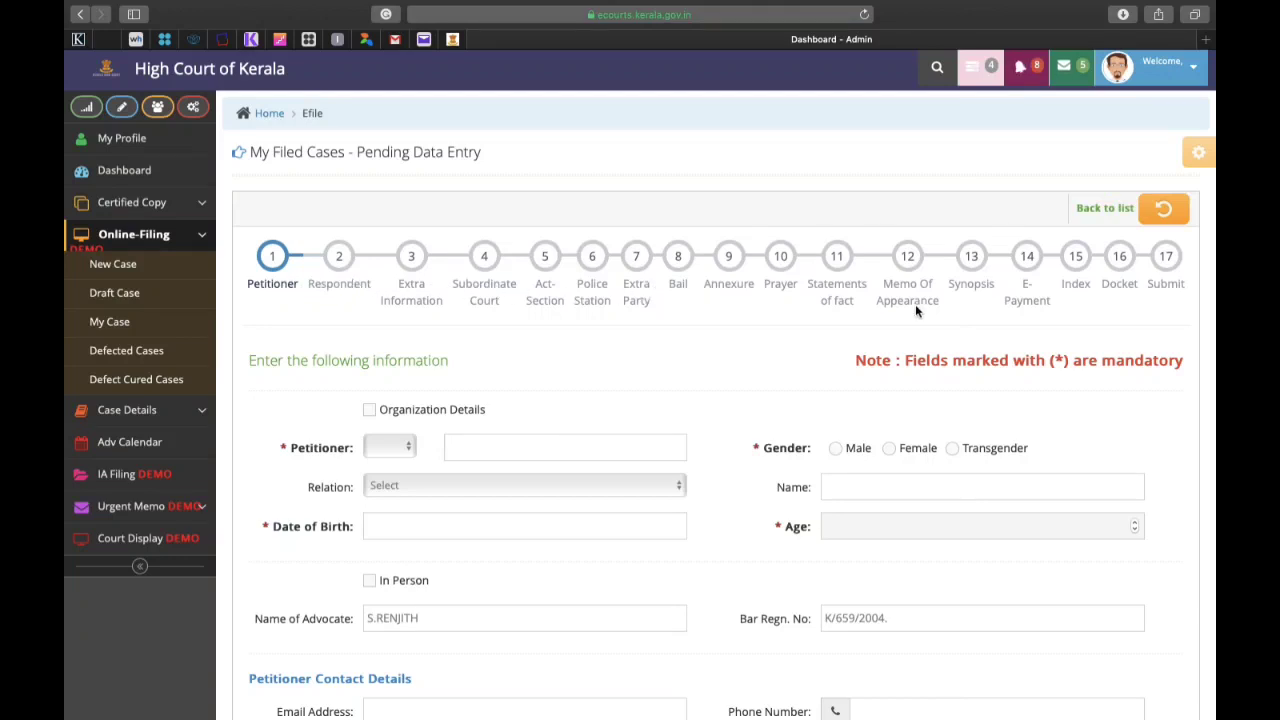
pyautogui.scroll(-3, 643, 386)
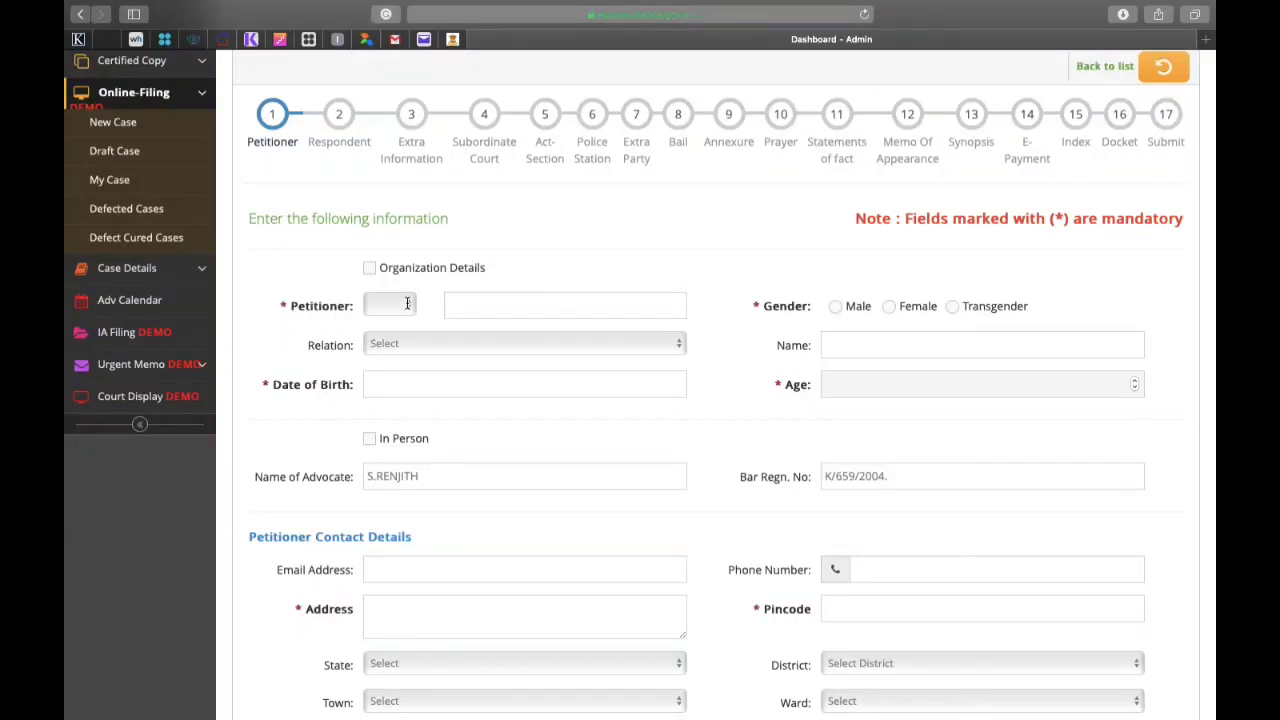
pyautogui.click(406, 305)
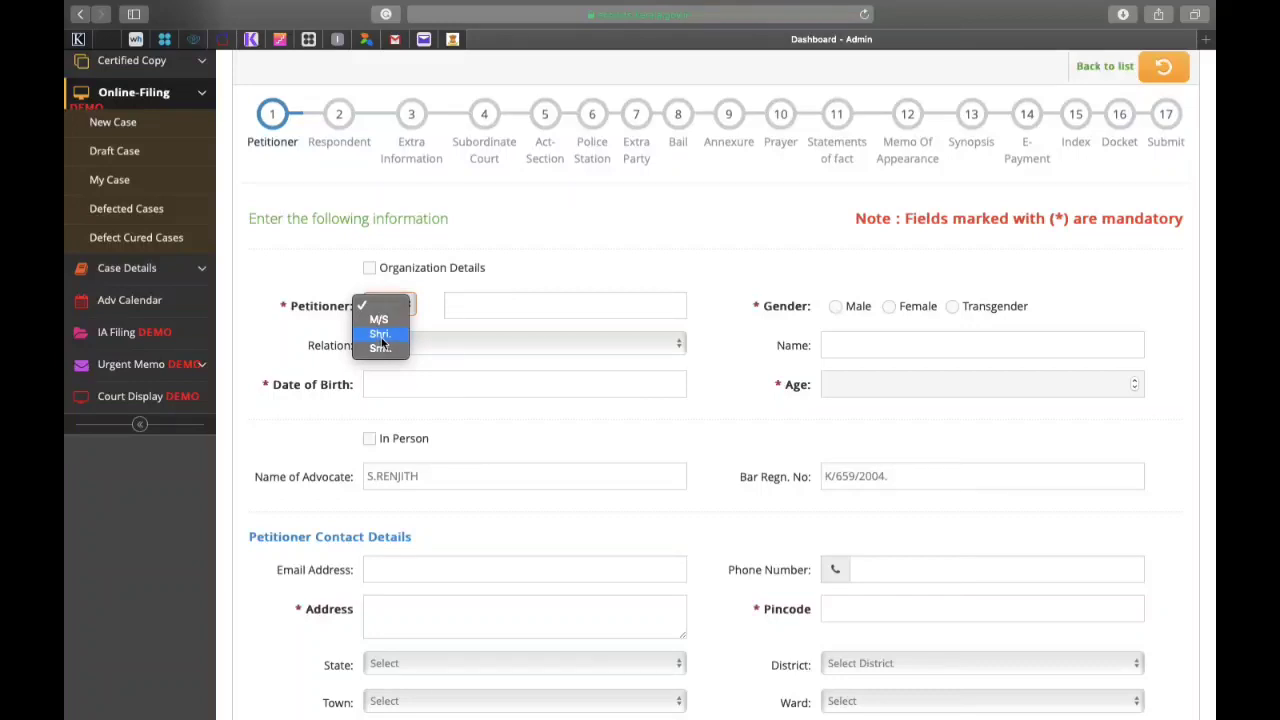
pyautogui.click(381, 334)
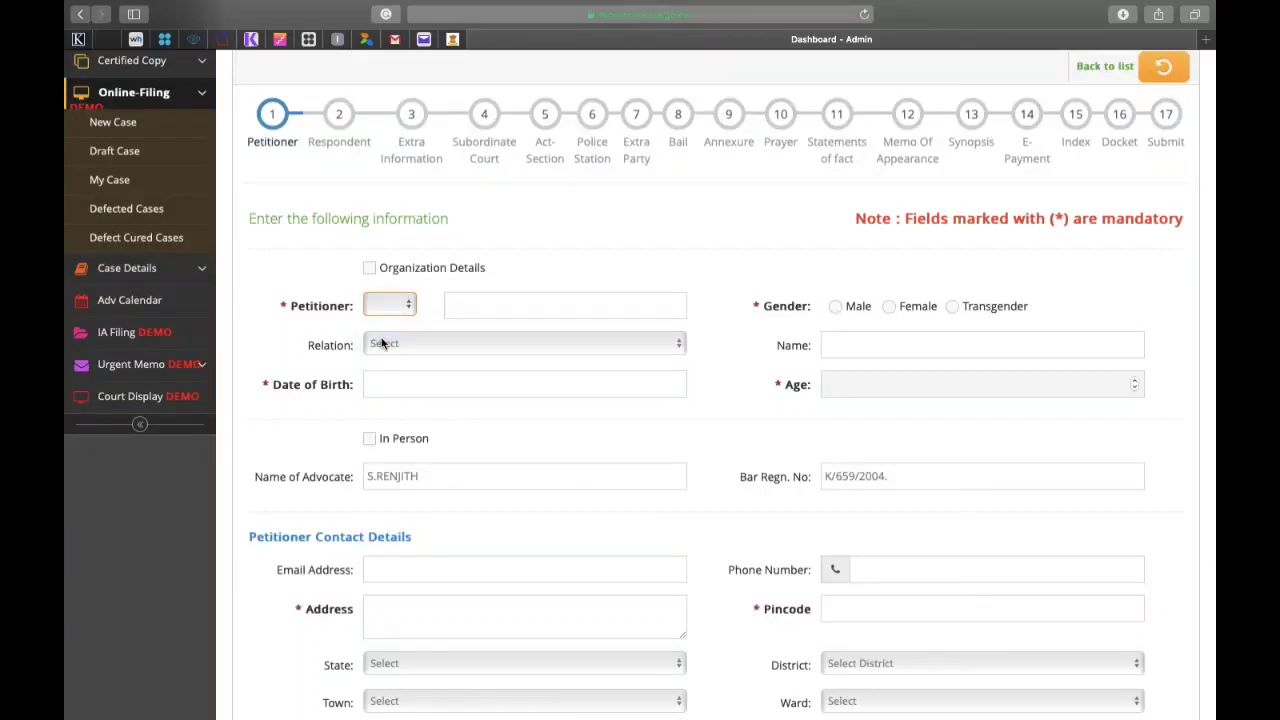
pyautogui.click(483, 301)
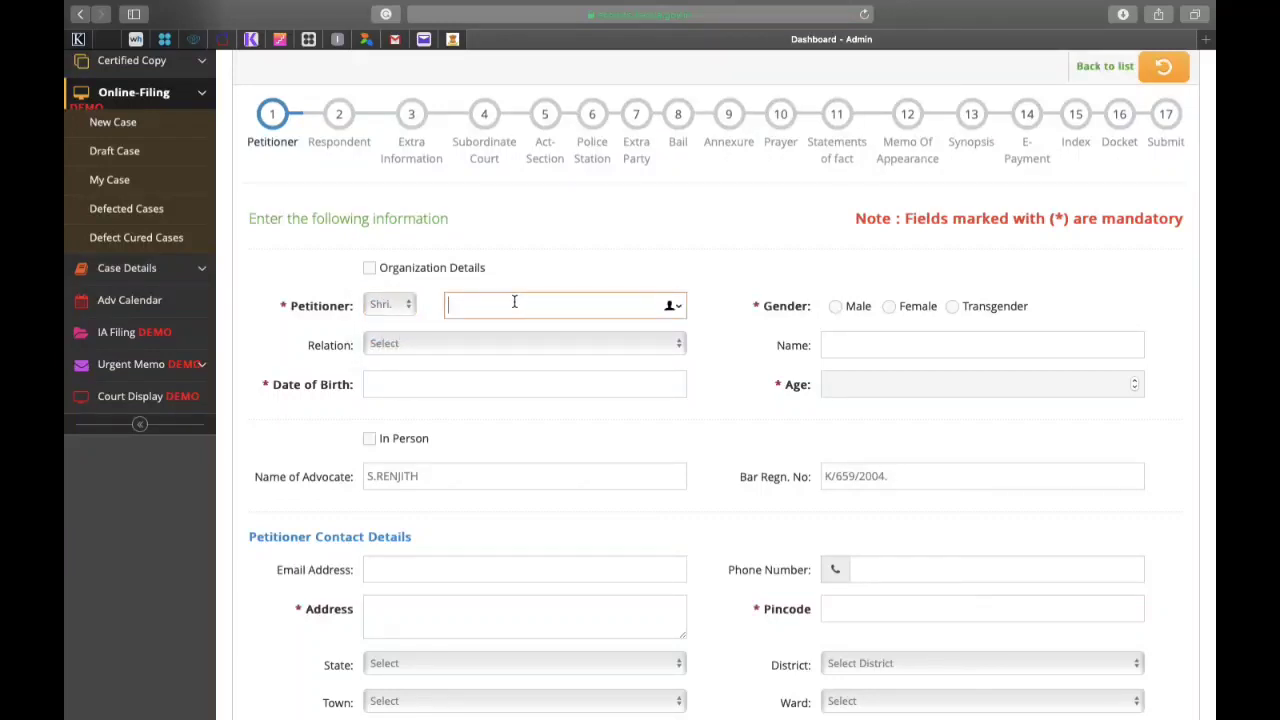
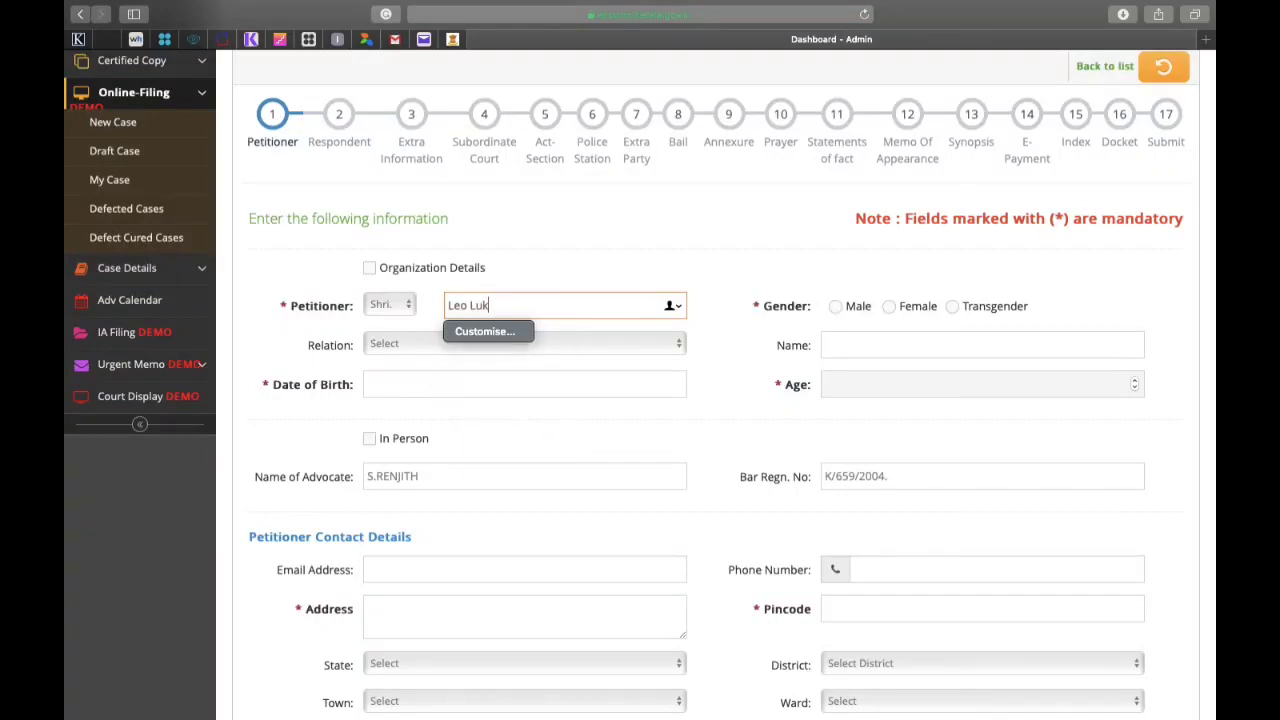
pyautogui.click(838, 306)
pyautogui.click(477, 345)
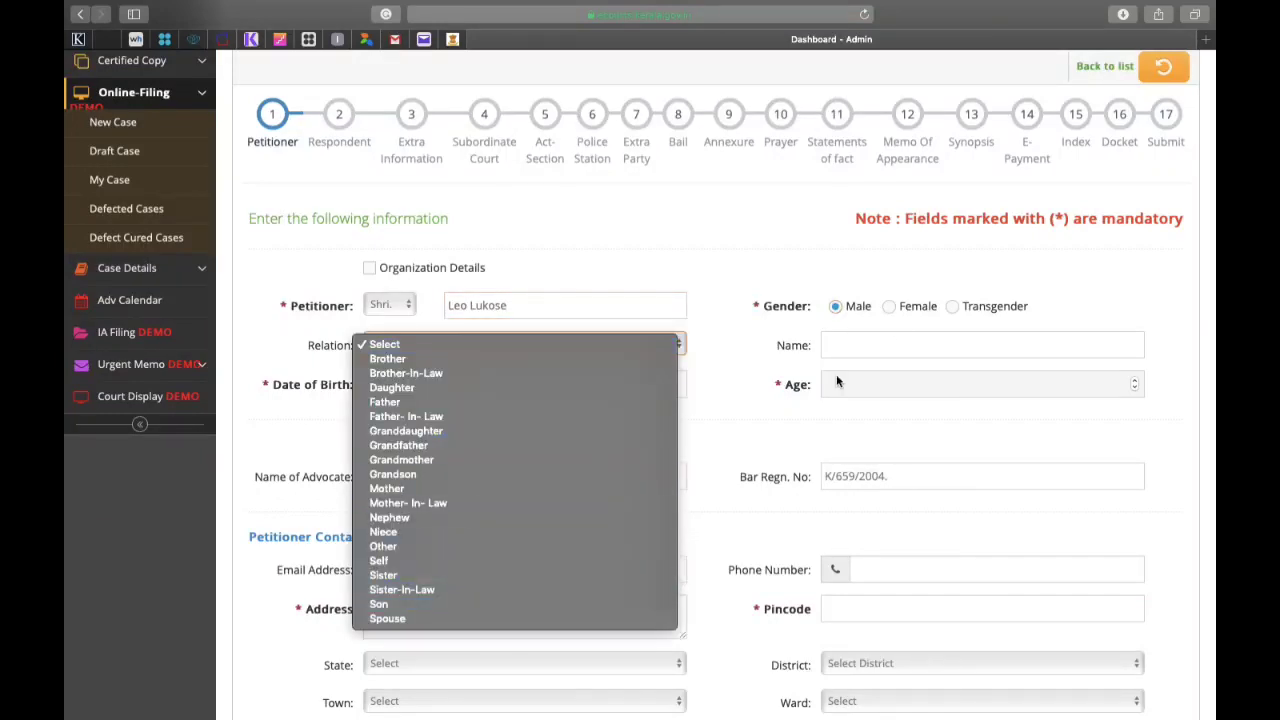
pyautogui.click(882, 350)
pyautogui.click(503, 394)
pyautogui.click(463, 191)
pyautogui.click(450, 209)
pyautogui.doubleClick(380, 208)
pyautogui.click(380, 208)
pyautogui.click(510, 246)
pyautogui.click(470, 292)
pyautogui.click(457, 256)
# Fill in the petitioner's address and pincode and continue to the Respondent step
pyautogui.scroll(-5, 457, 494)
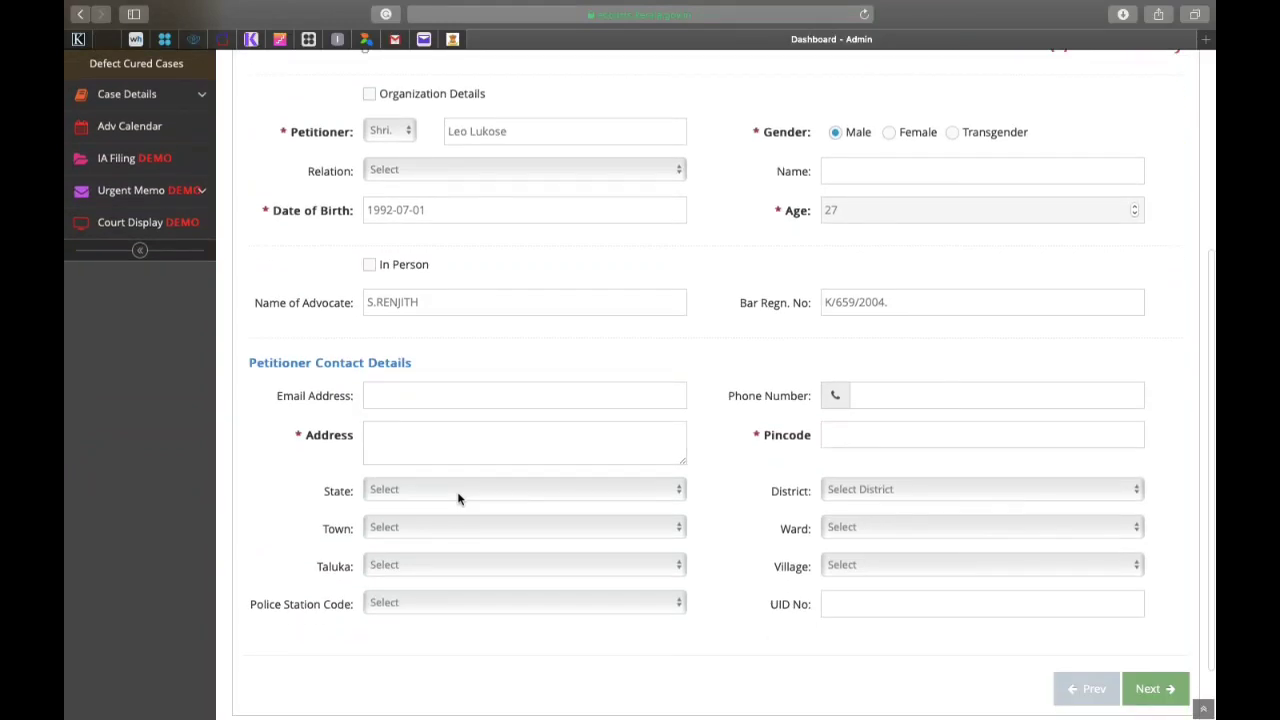
pyautogui.scroll(-1, 886, 254)
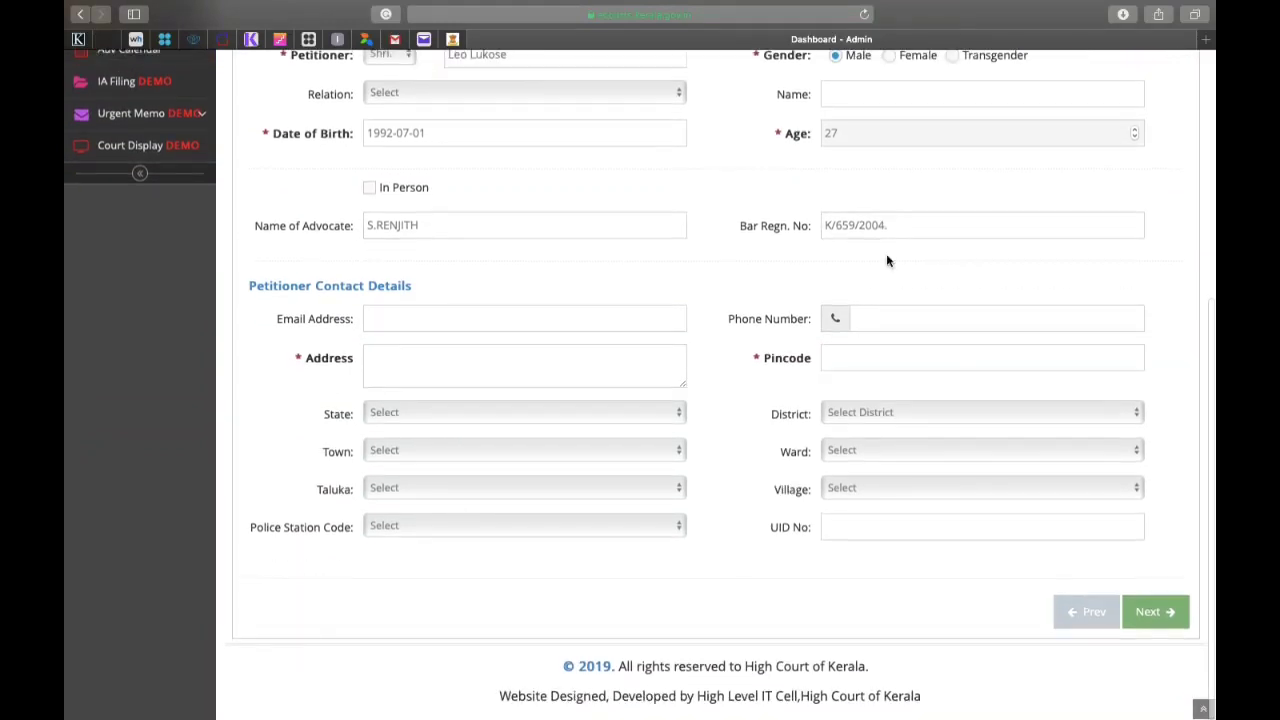
pyautogui.click(472, 364)
pyautogui.write('Kozhikode')
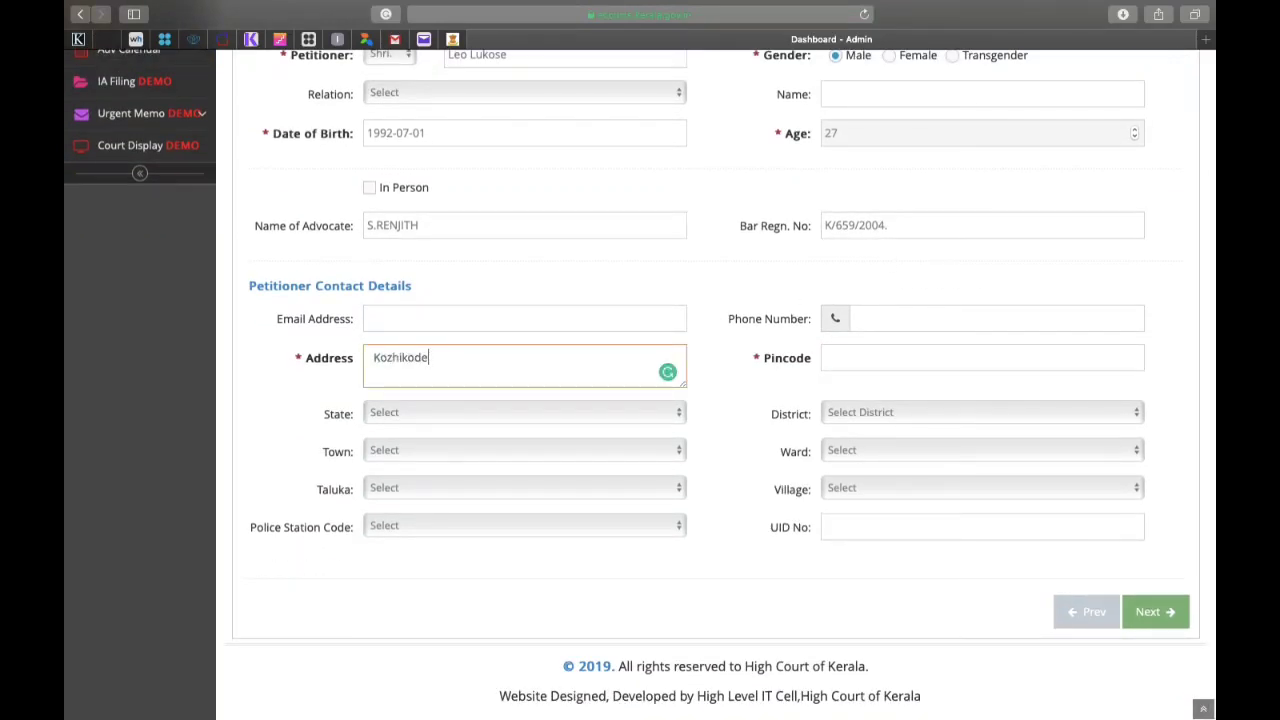
pyautogui.click(881, 358)
pyautogui.write('673050')
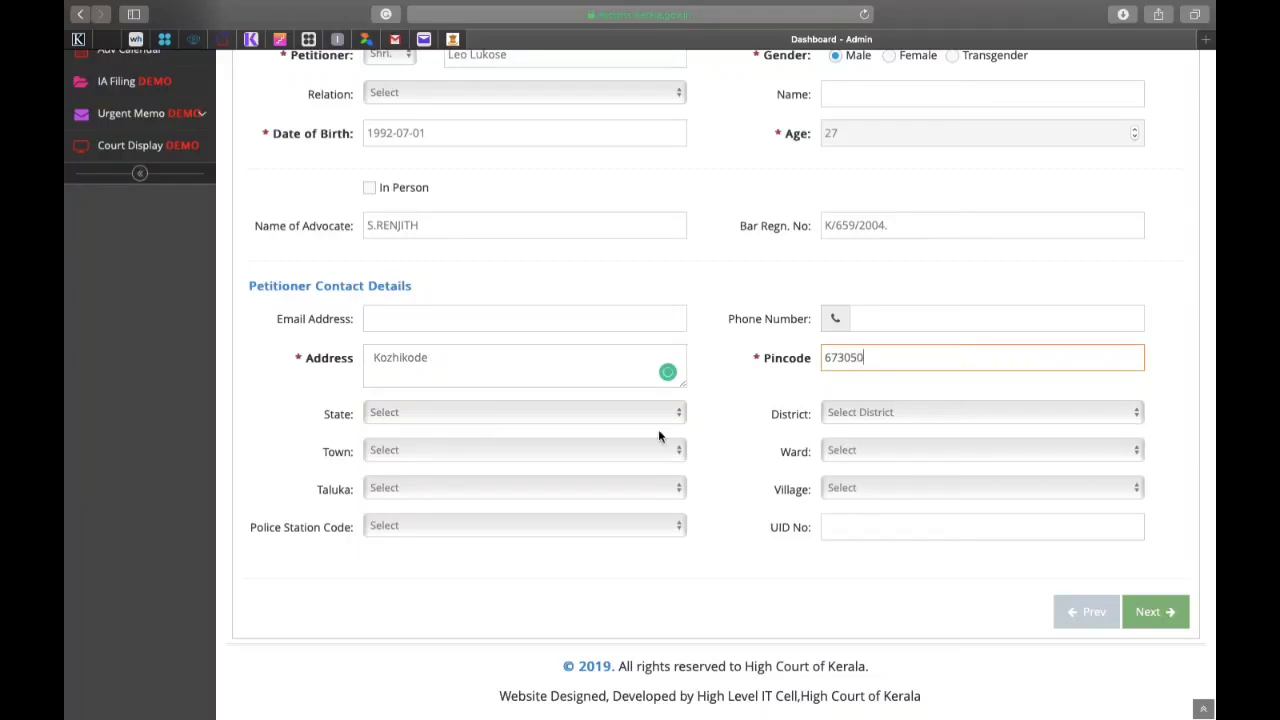
pyautogui.click(1150, 625)
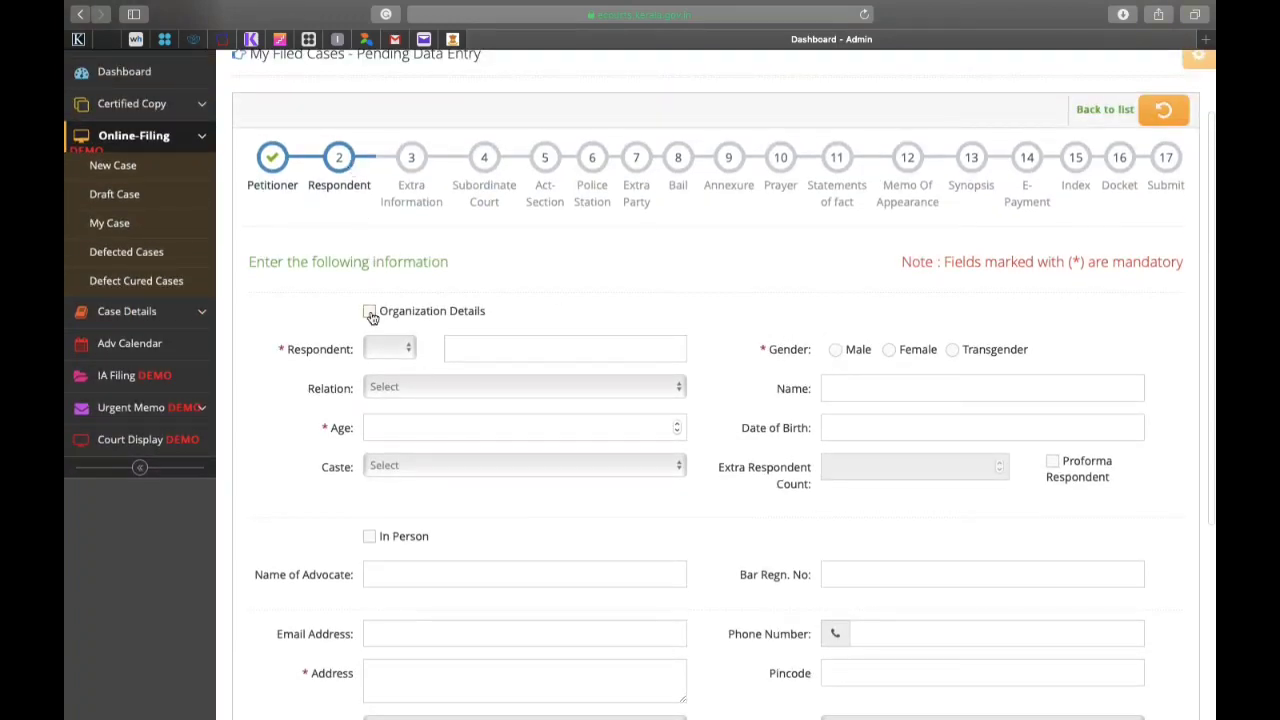
# Mark the respondent as organisation State of Kerala, named 'State of Kerala, Represented by Public Prosecutor'
pyautogui.click(369, 311)
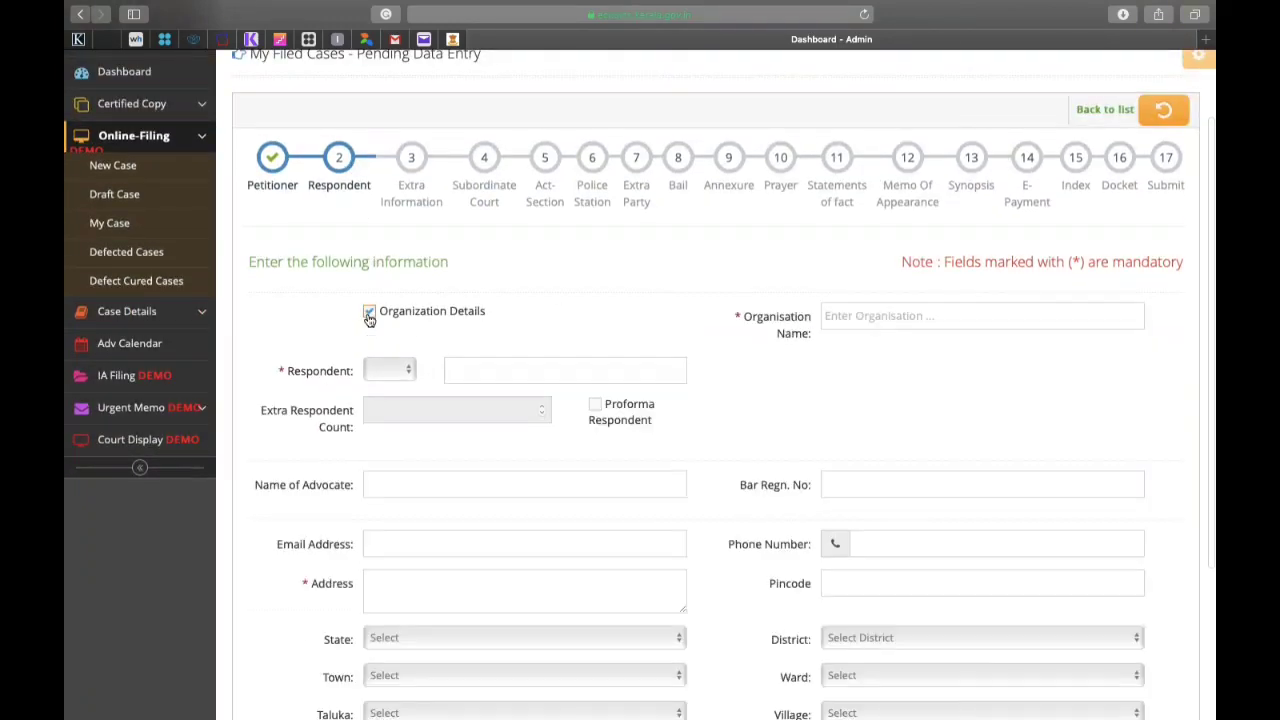
pyautogui.click(888, 315)
pyautogui.write('State of Kerala')
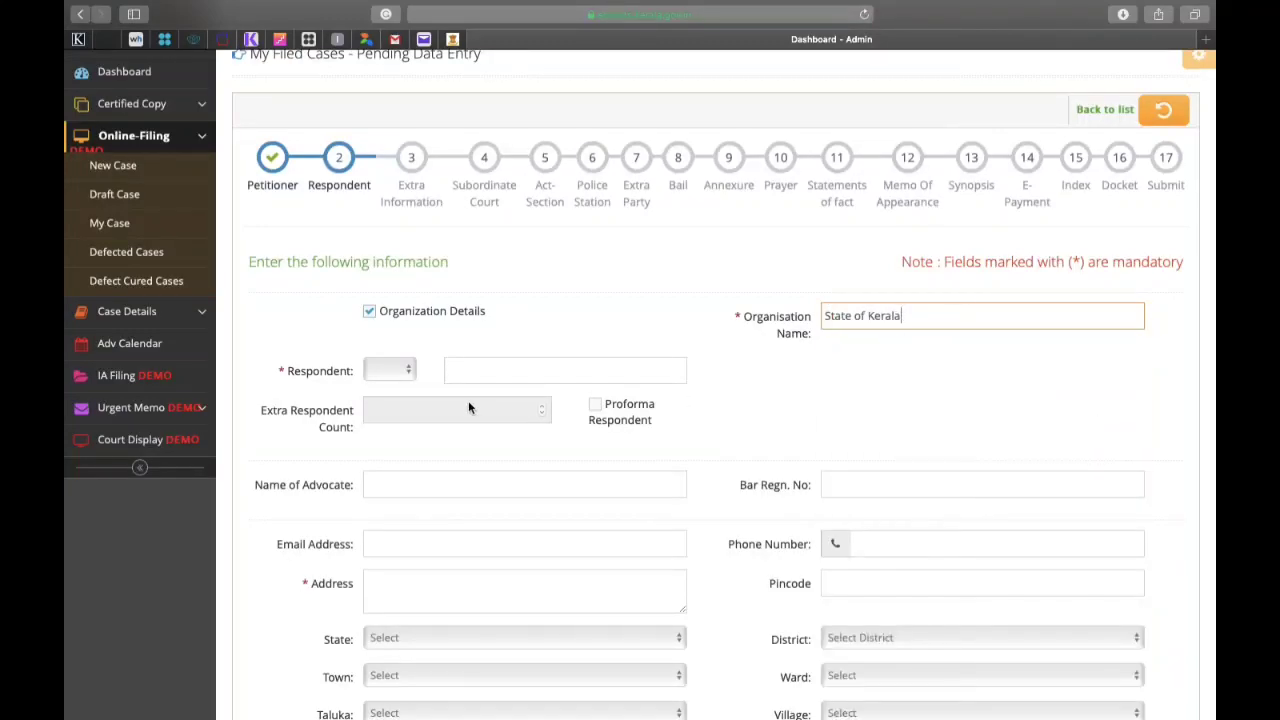
pyautogui.click(533, 371)
pyautogui.write('St')
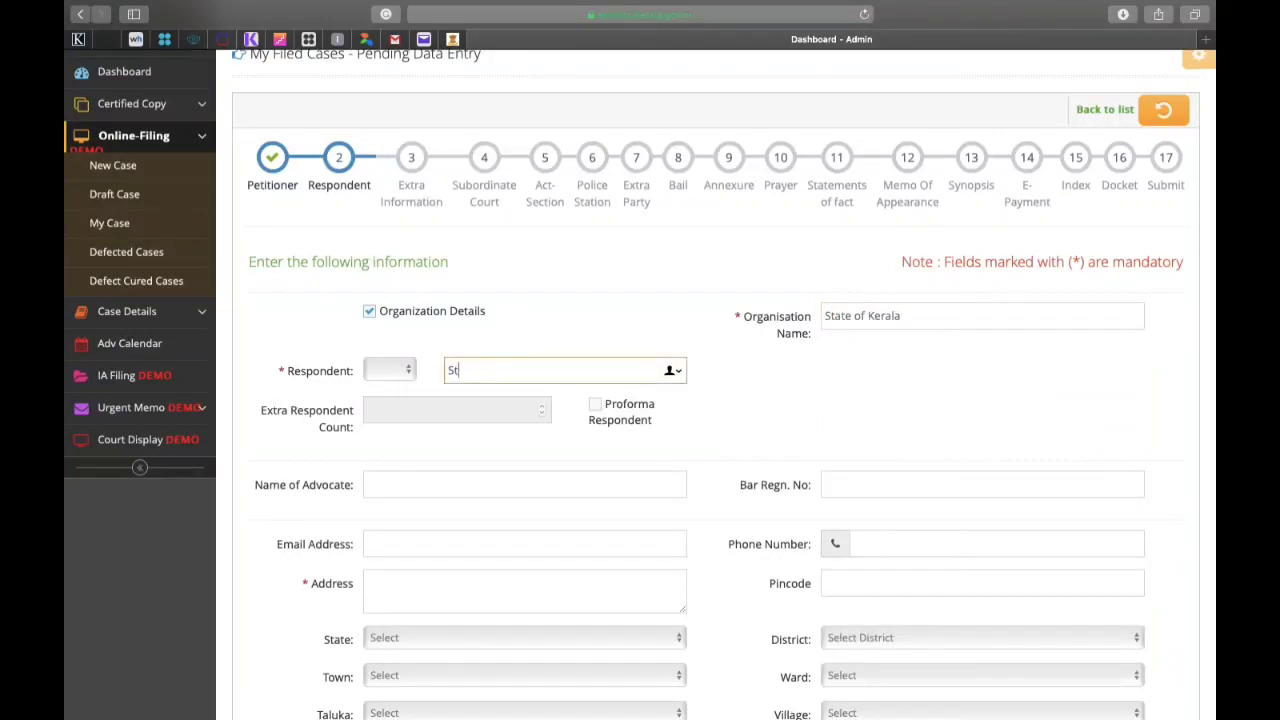
pyautogui.write('ate of Kerala, Represented')
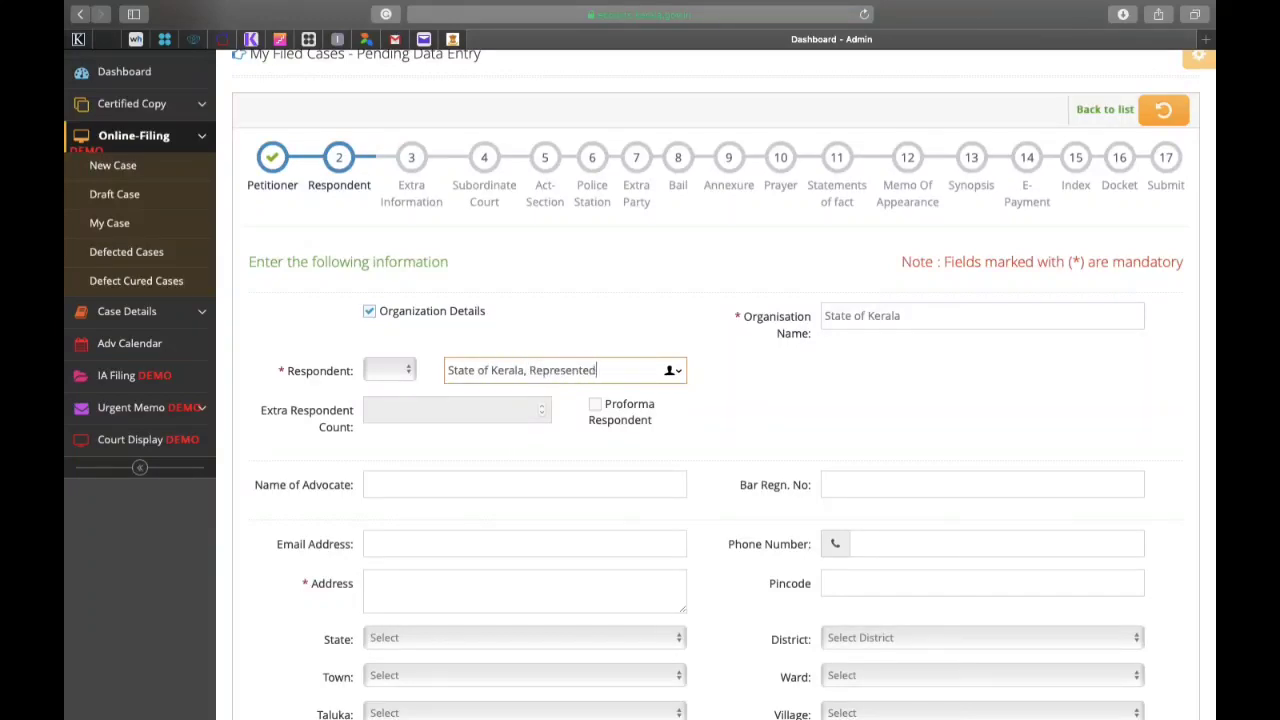
pyautogui.write(' by Public Prosecutor')
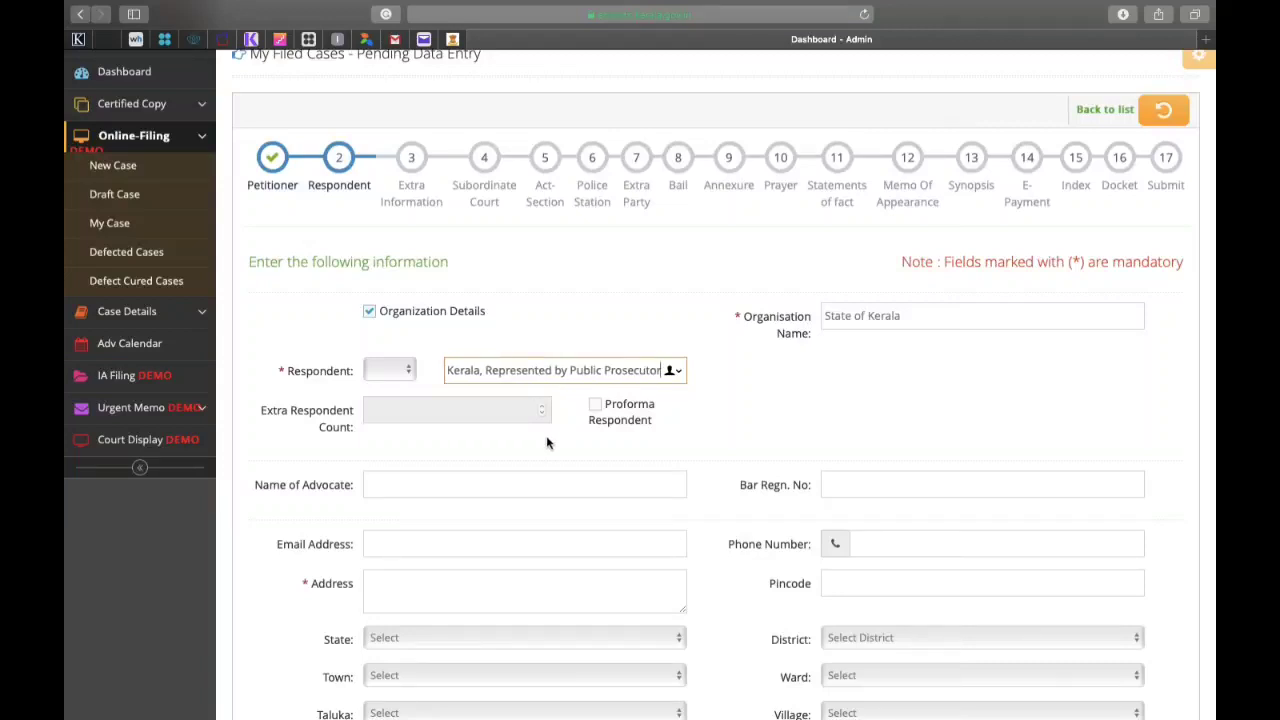
pyautogui.scroll(-3, 403, 446)
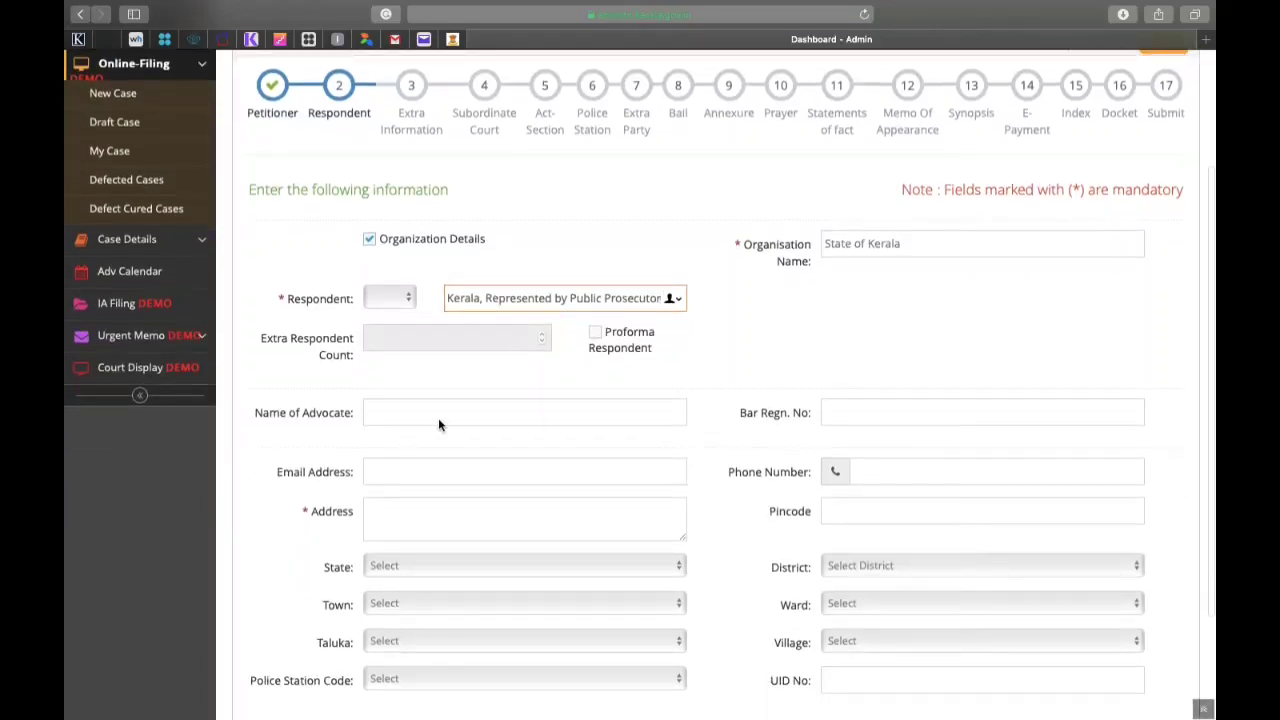
pyautogui.click(420, 418)
pyautogui.scroll(-5, 420, 417)
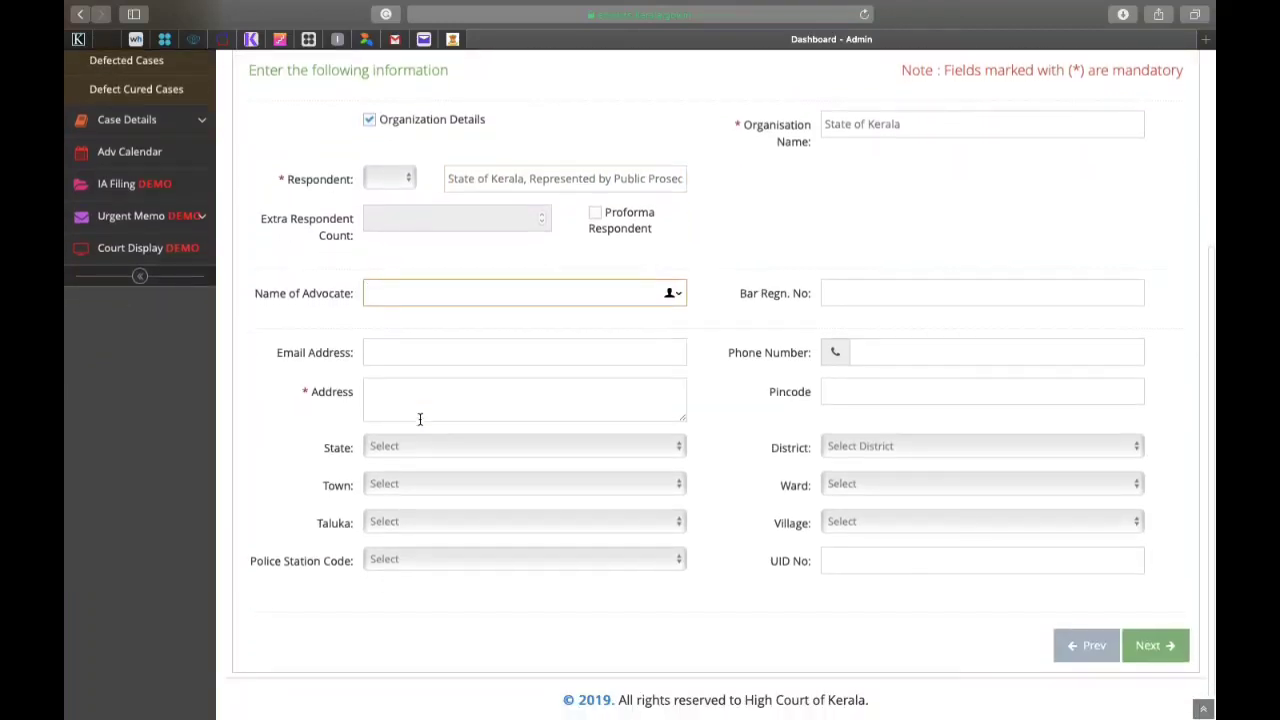
# Set the respondent address to that name plus ', High Court of Kerala', pincode 682031, and continue
pyautogui.click(560, 179)
pyautogui.hotkey('ctrl', 'a')
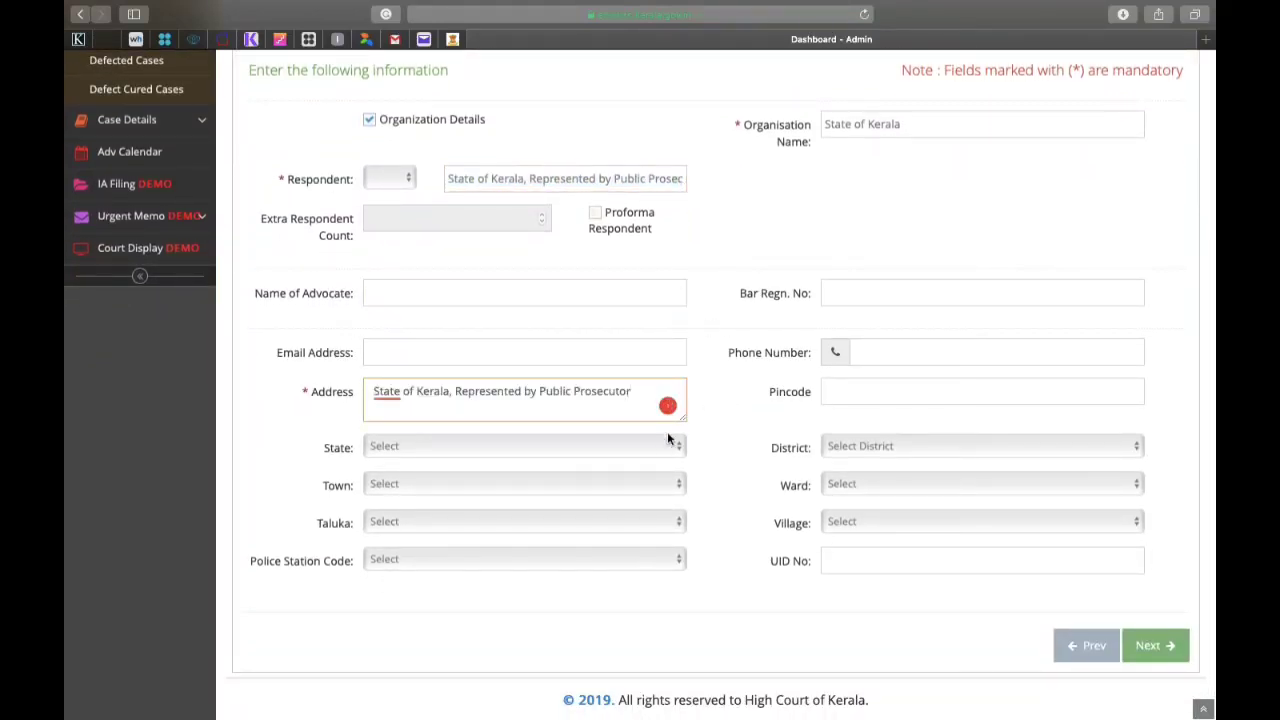
pyautogui.click(645, 402)
pyautogui.write(', High cour')
pyautogui.press('BackSpace')
pyautogui.press('BackSpace')
pyautogui.write('t of Ker')
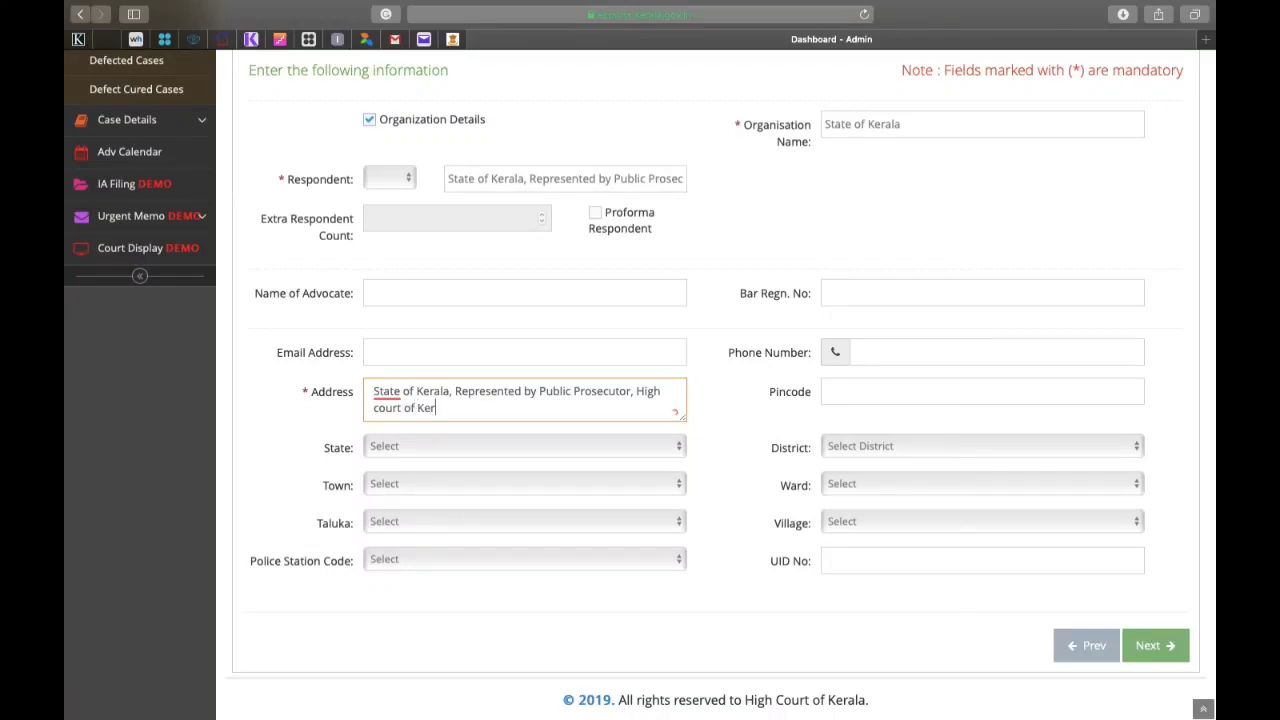
pyautogui.write('l')
pyautogui.write('ala')
pyautogui.click(884, 398)
pyautogui.write('682031')
pyautogui.click(1158, 648)
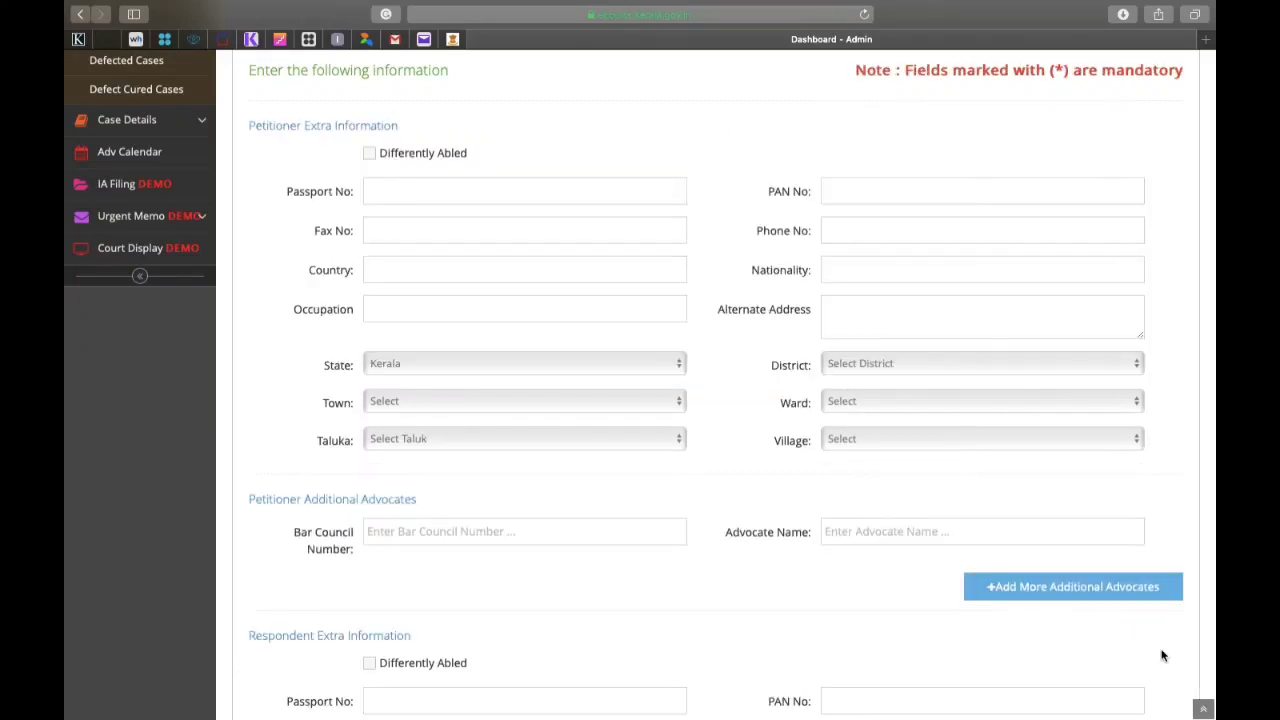
# Add and then remove an extra additional-advocate row for both petitioner and respondent
pyautogui.scroll(3, 666, 320)
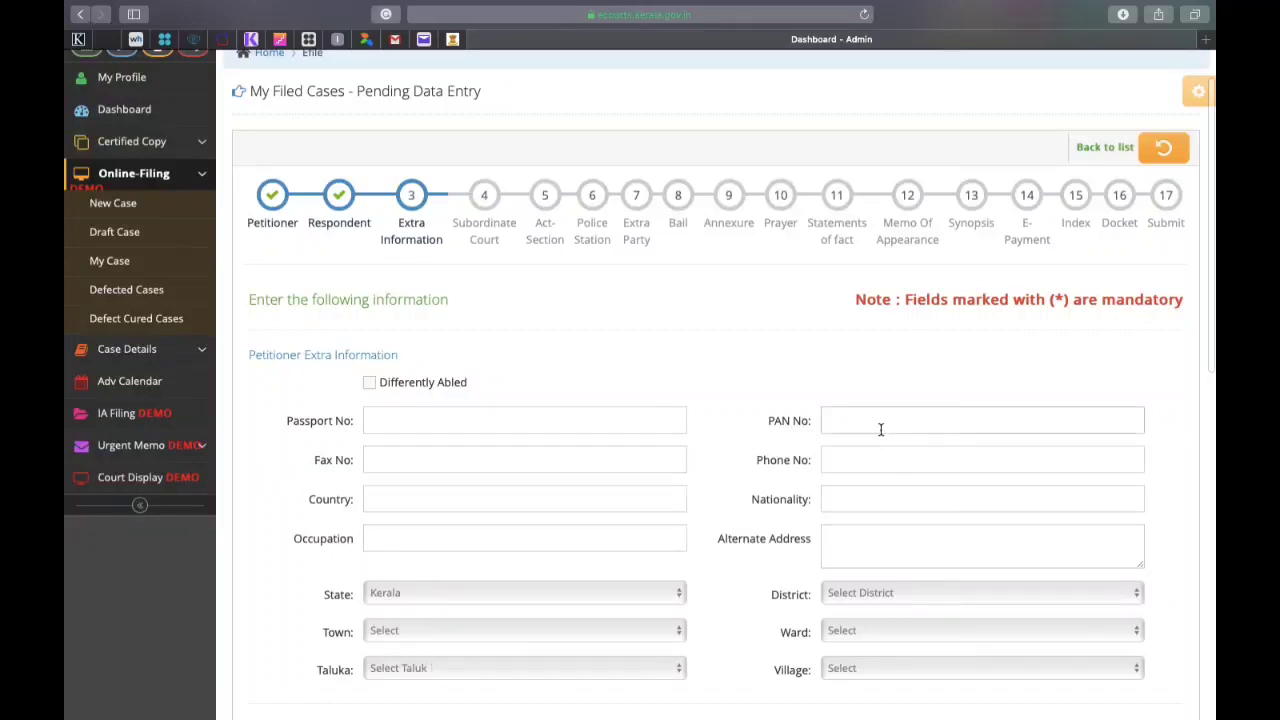
pyautogui.scroll(-5, 871, 630)
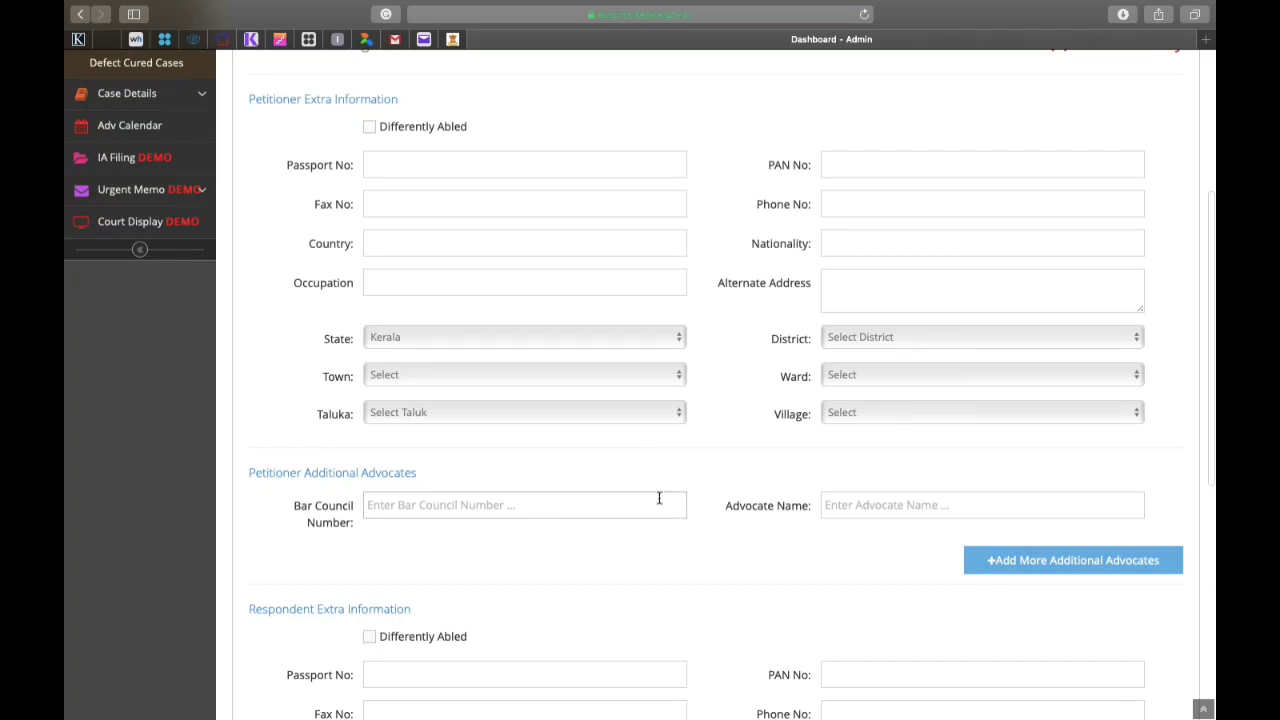
pyautogui.click(1086, 560)
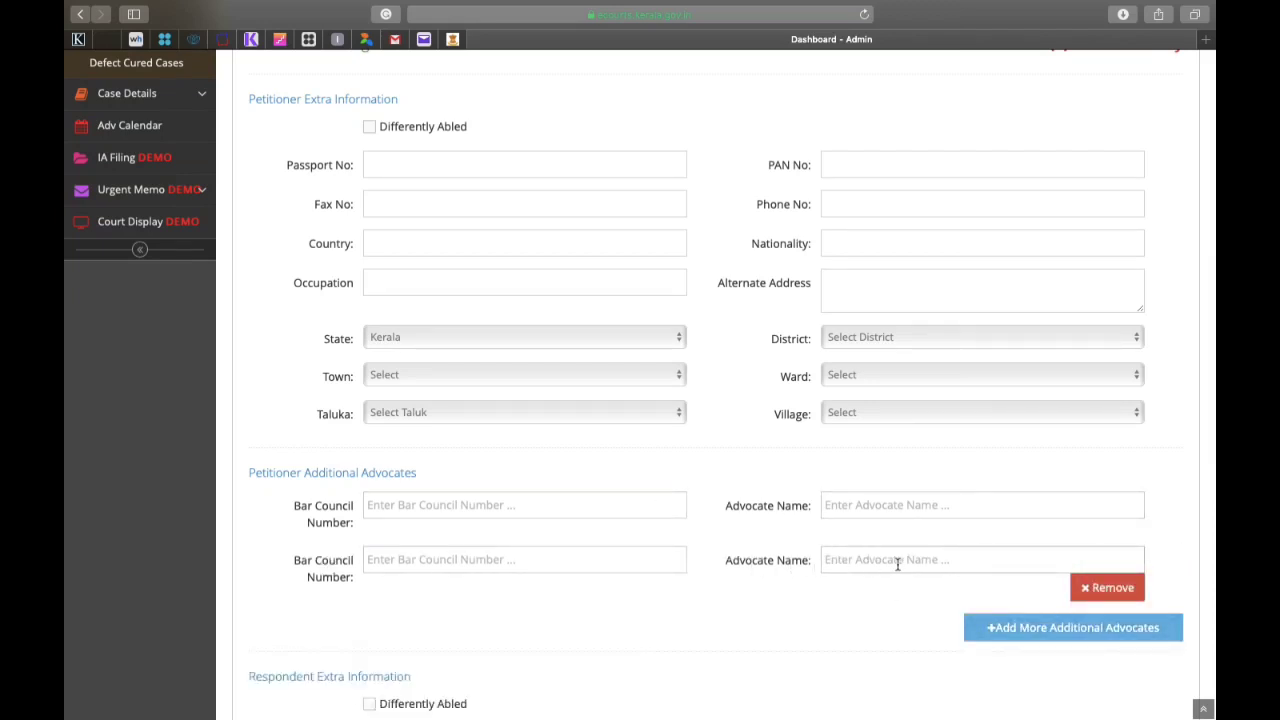
pyautogui.click(1110, 588)
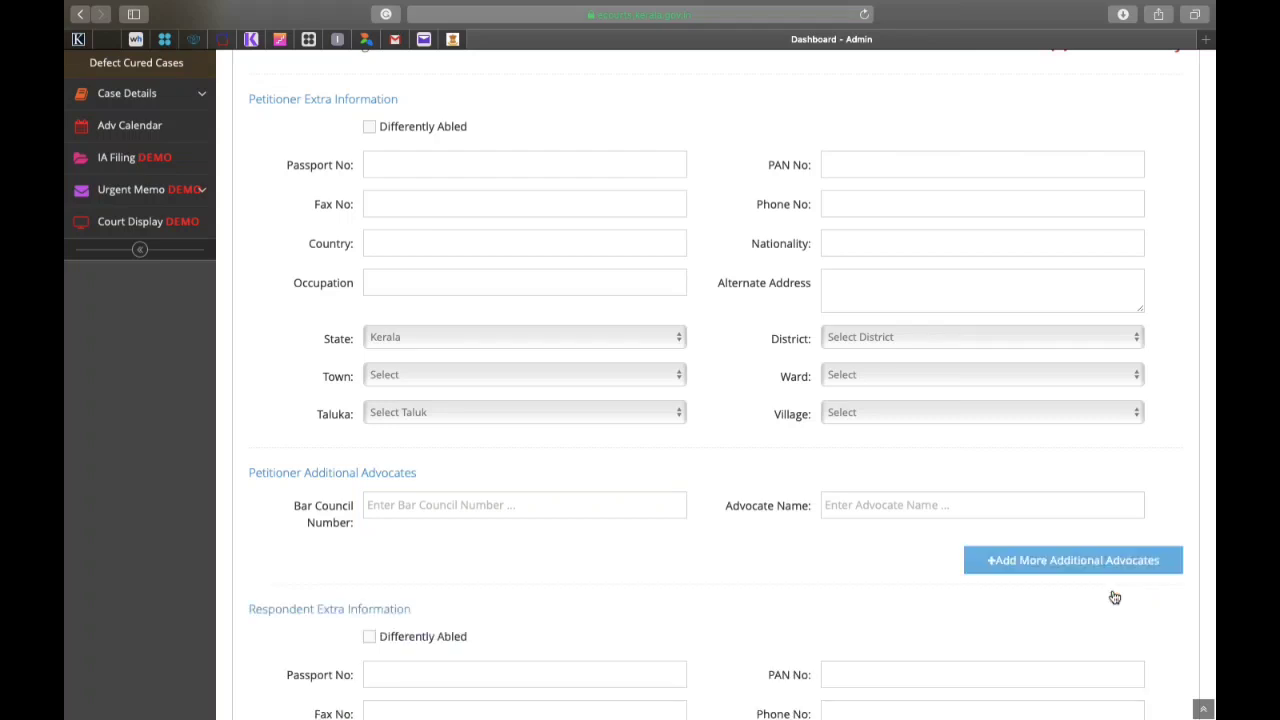
pyautogui.scroll(-5, 1114, 597)
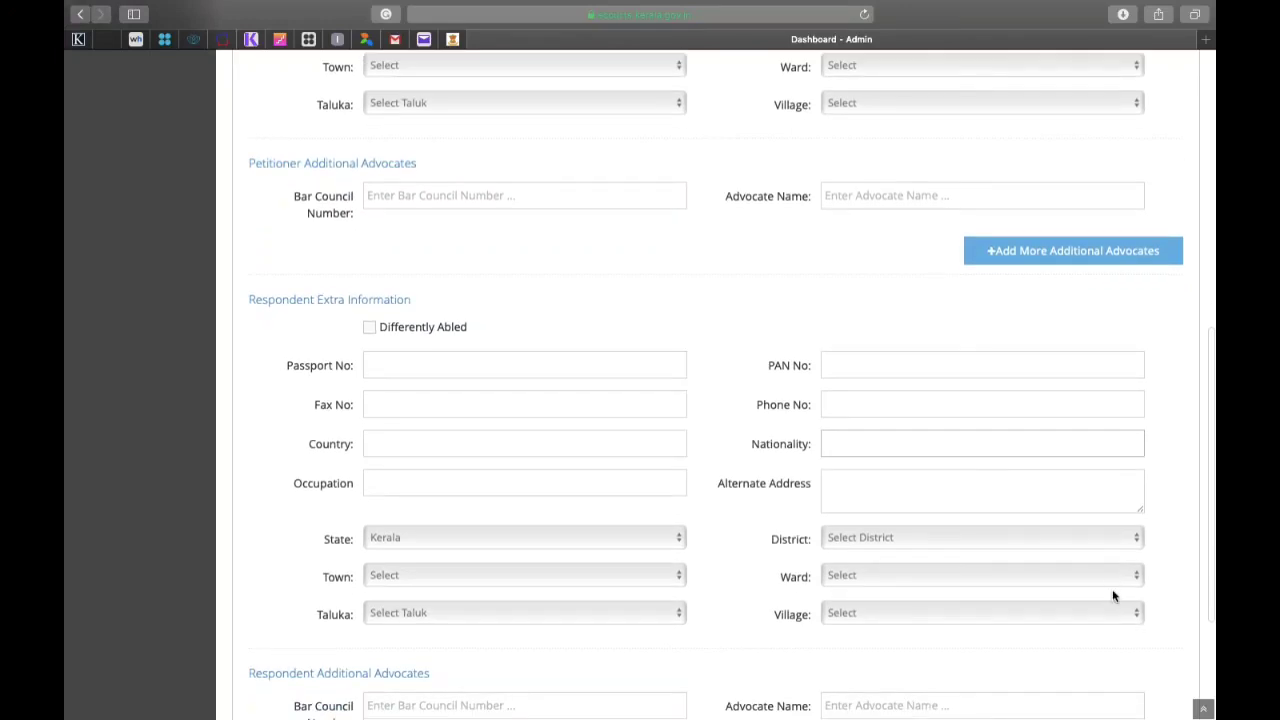
pyautogui.scroll(-3, 586, 660)
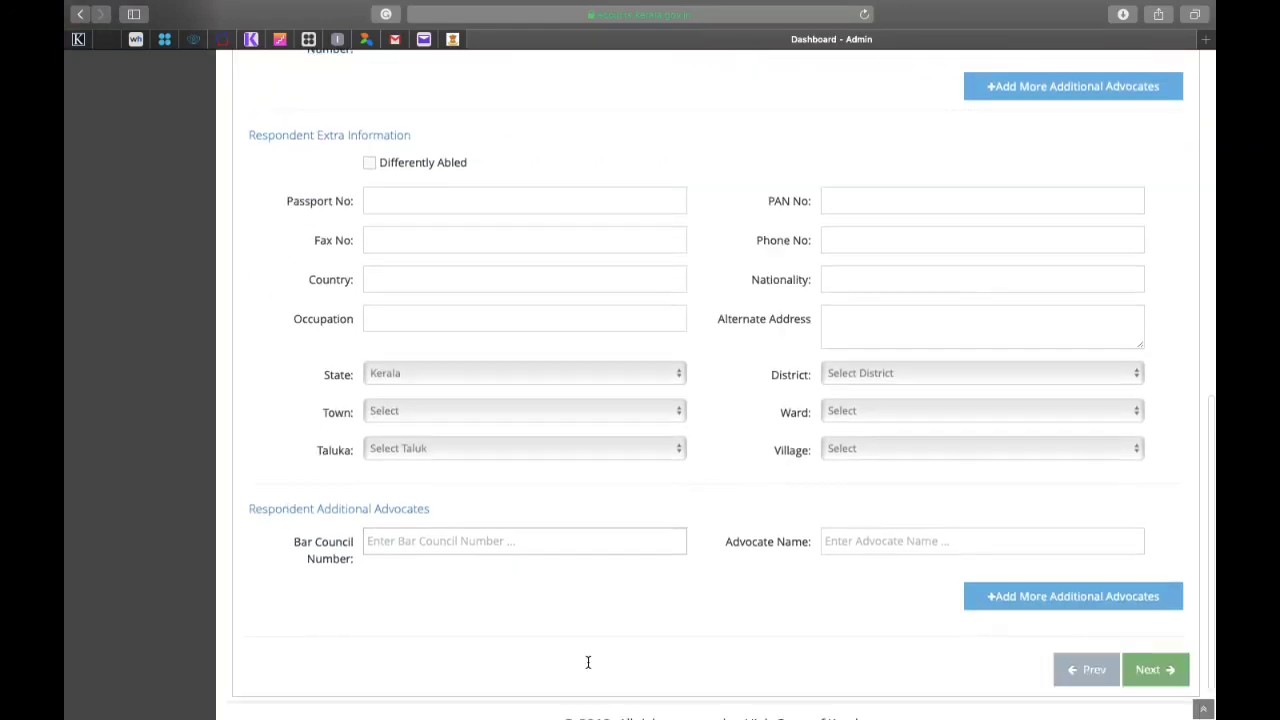
pyautogui.click(1082, 566)
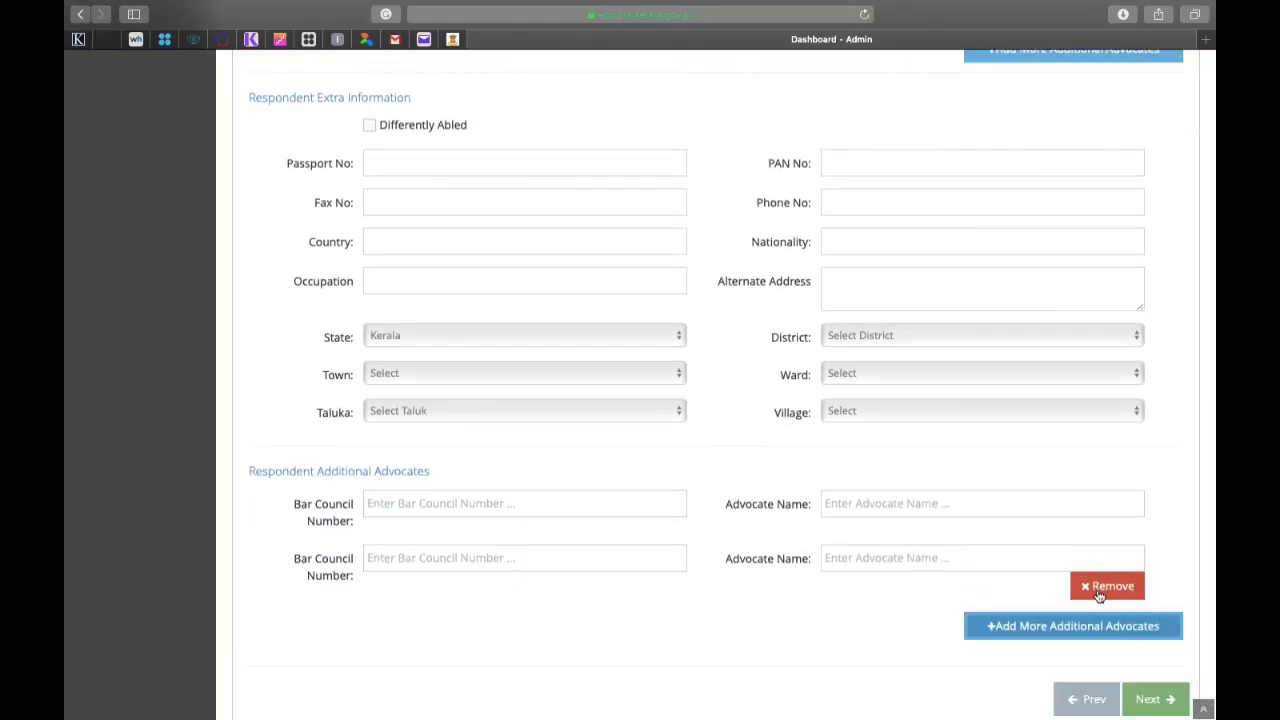
pyautogui.click(1110, 587)
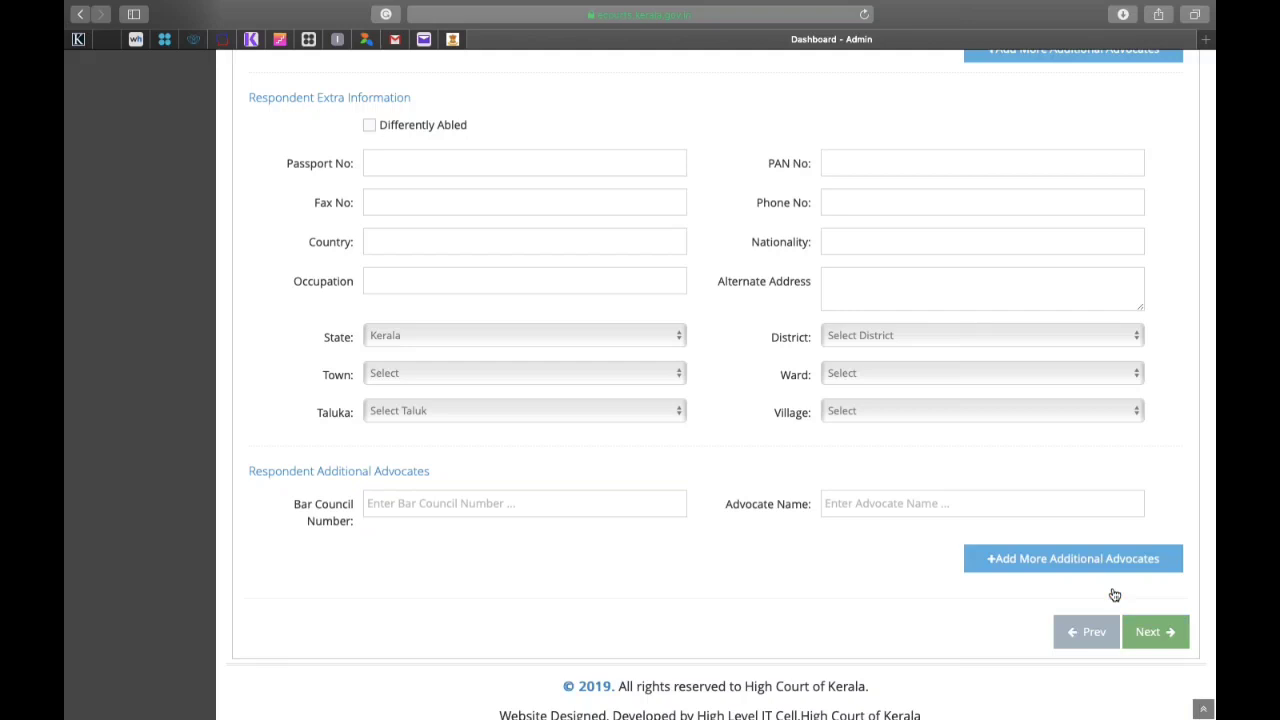
# Move past Extra Information and the blank Subordinate Court form to the Act-Section step
pyautogui.click(1150, 633)
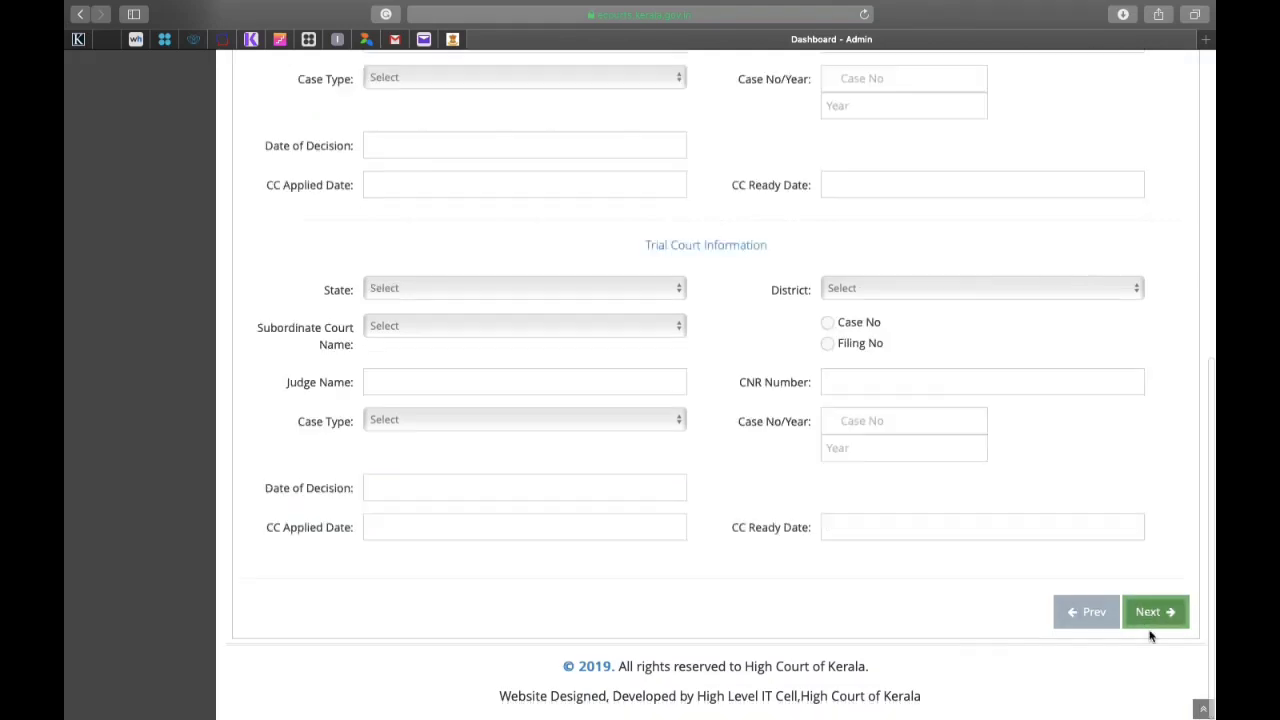
pyautogui.scroll(10, 760, 297)
pyautogui.scroll(3, 755, 297)
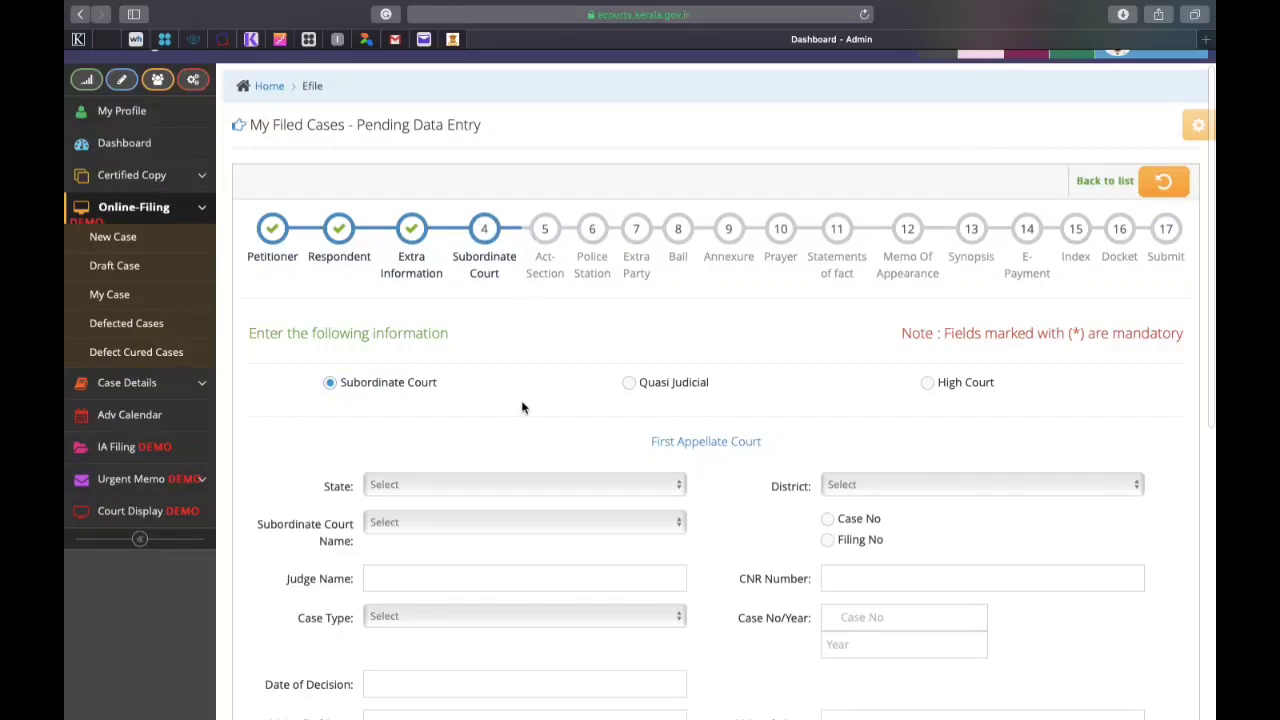
pyautogui.scroll(-3, 523, 406)
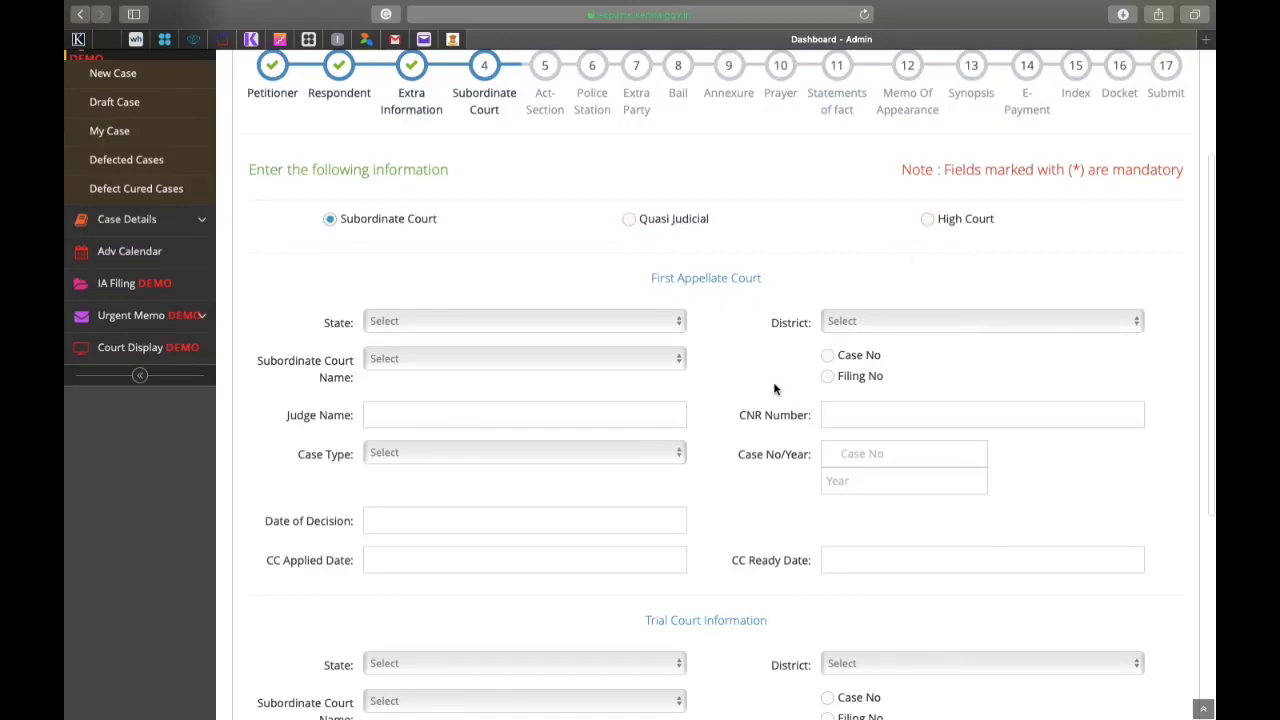
pyautogui.scroll(-3, 774, 389)
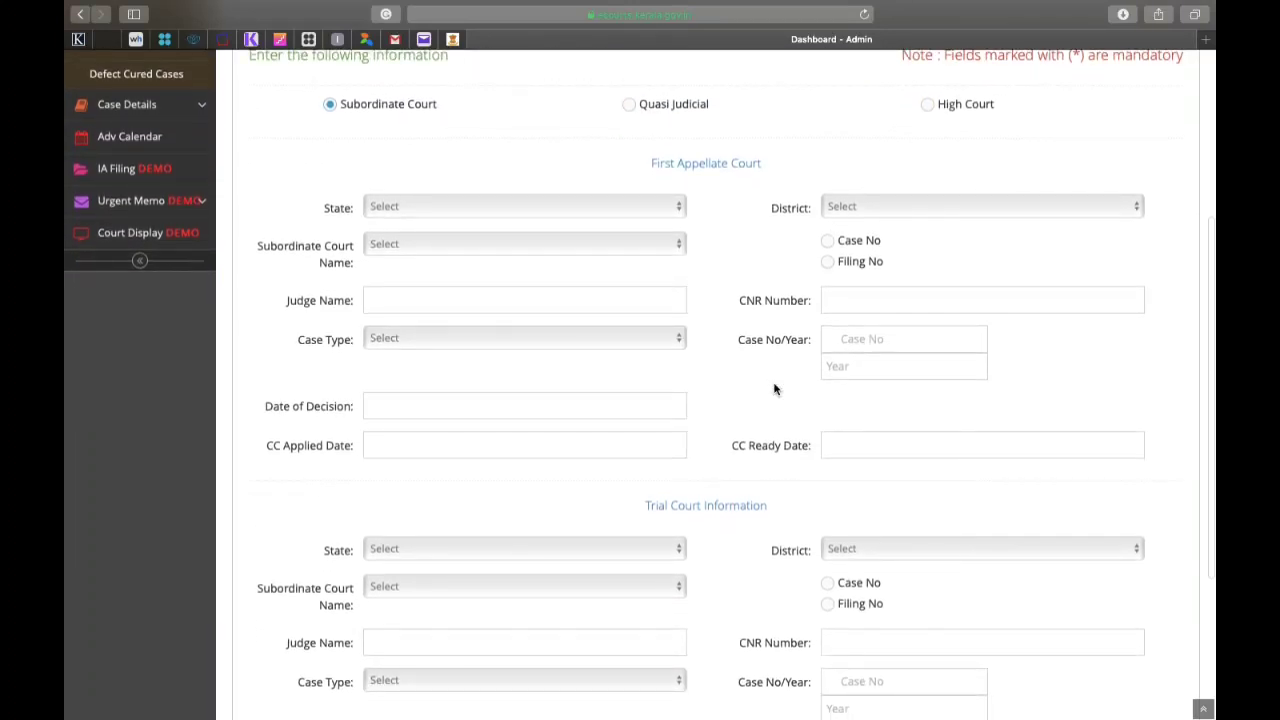
pyautogui.scroll(-1, 774, 389)
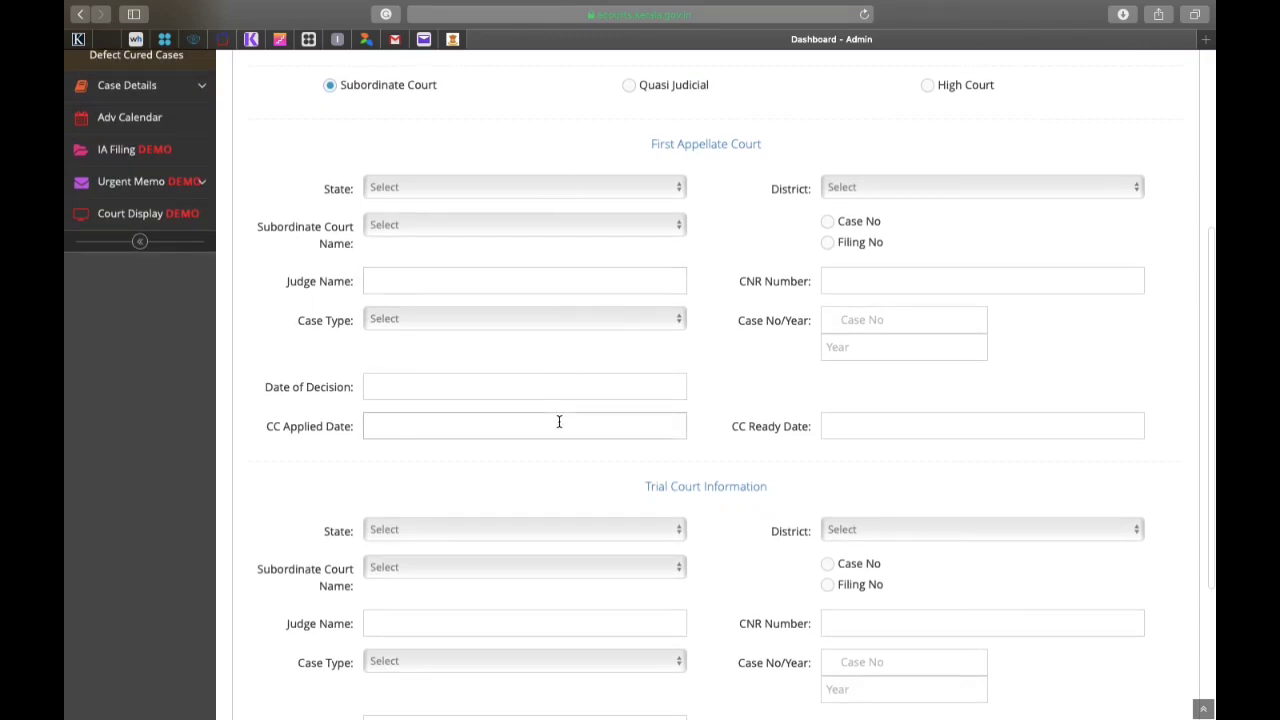
pyautogui.scroll(-5, 559, 421)
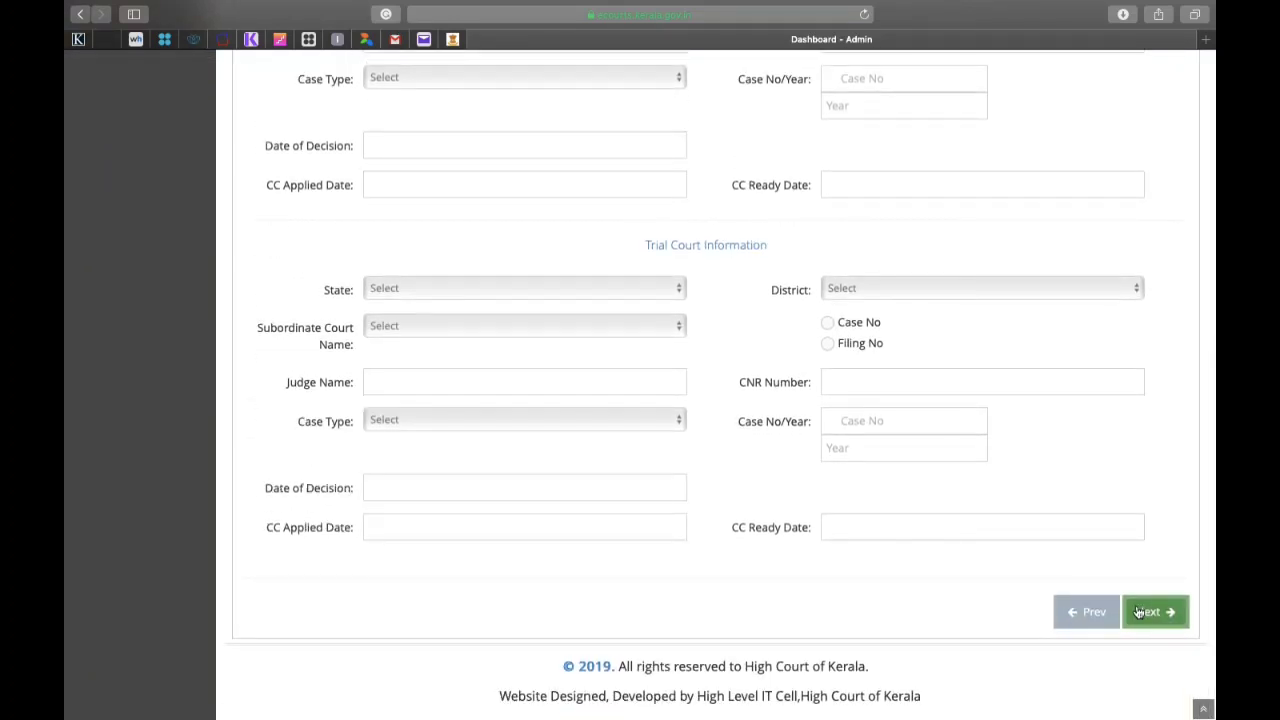
pyautogui.click(1138, 612)
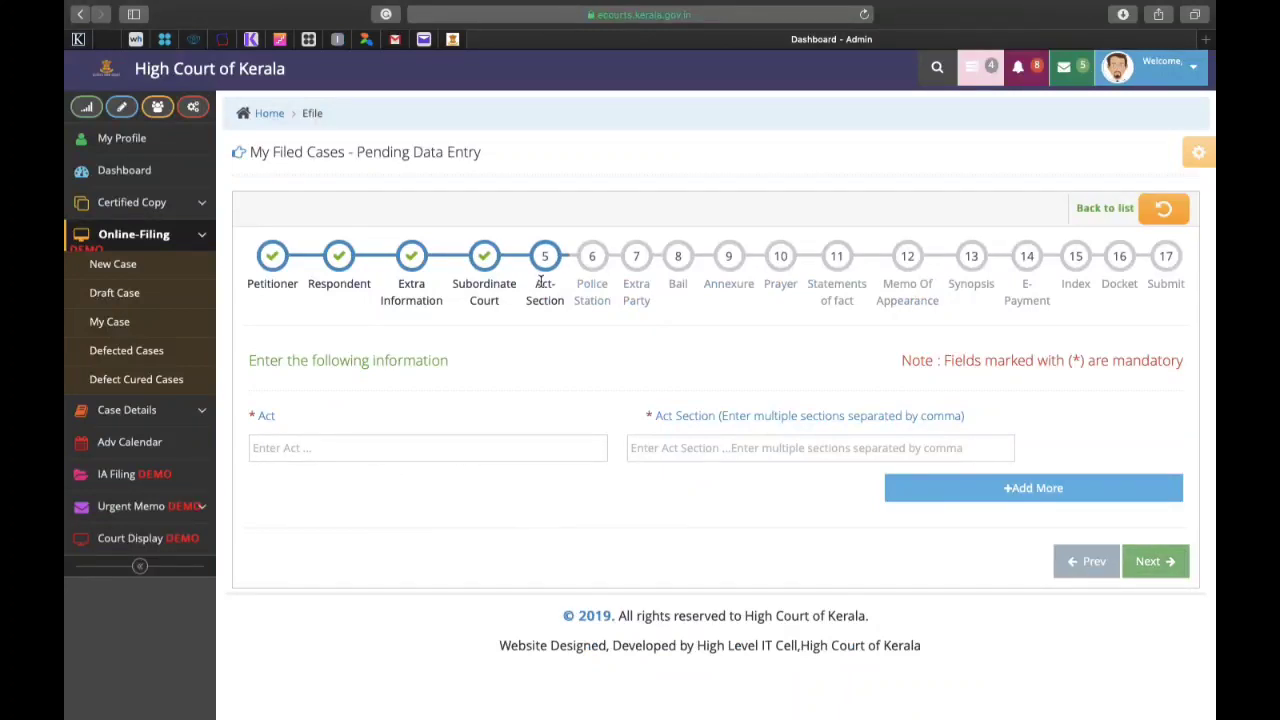
# Add Act PENAL CODE, 1860 with section 326 and continue to the Police Station step
pyautogui.click(342, 452)
pyautogui.write('penal')
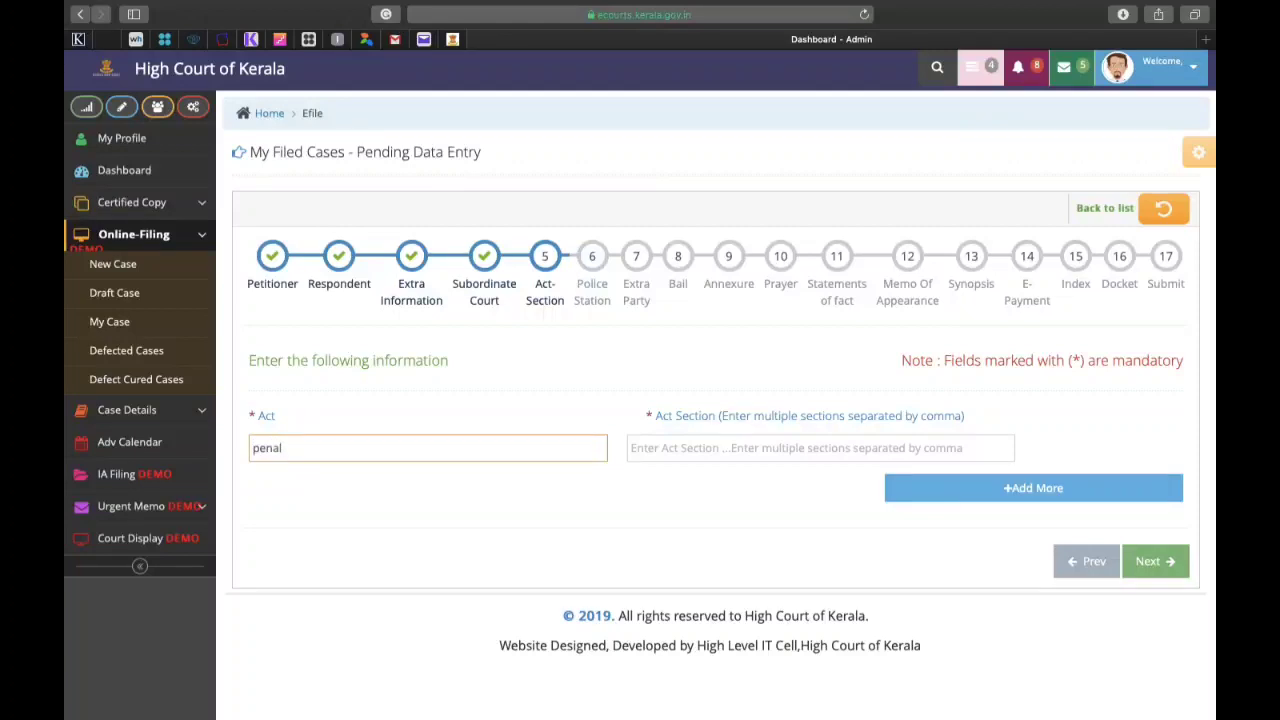
pyautogui.click(292, 474)
pyautogui.click(729, 443)
pyautogui.write('326')
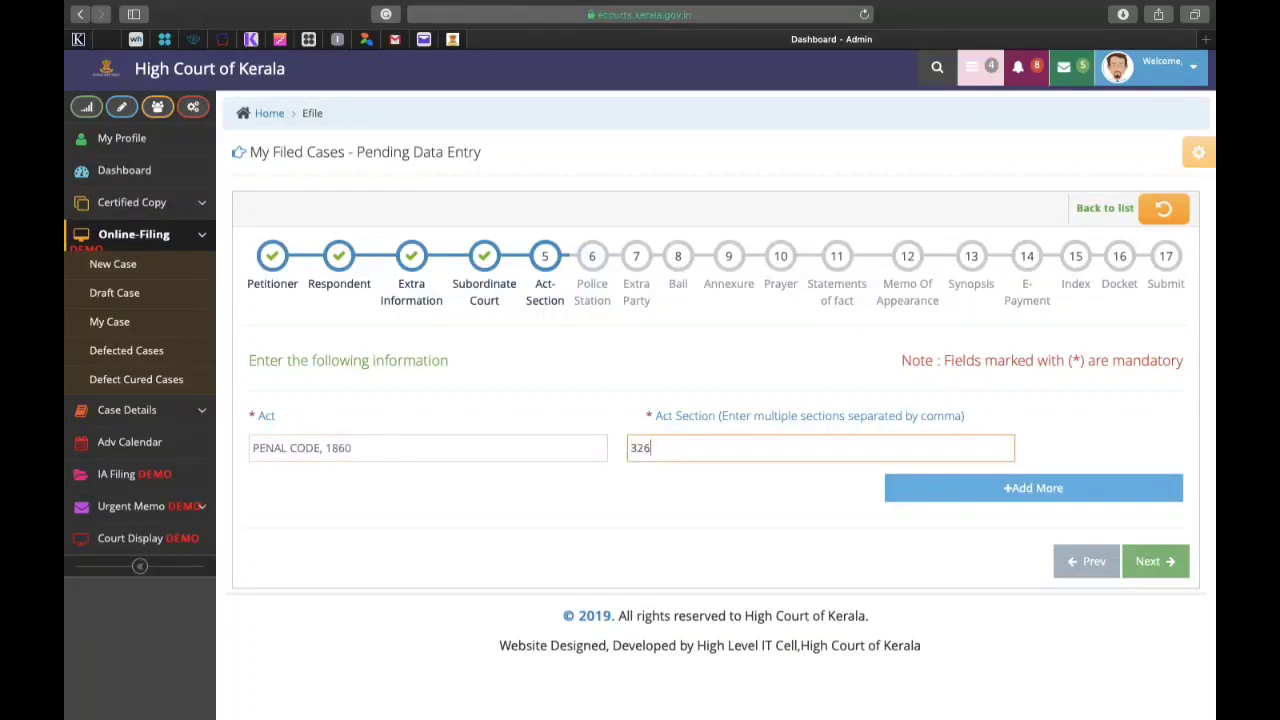
pyautogui.click(953, 489)
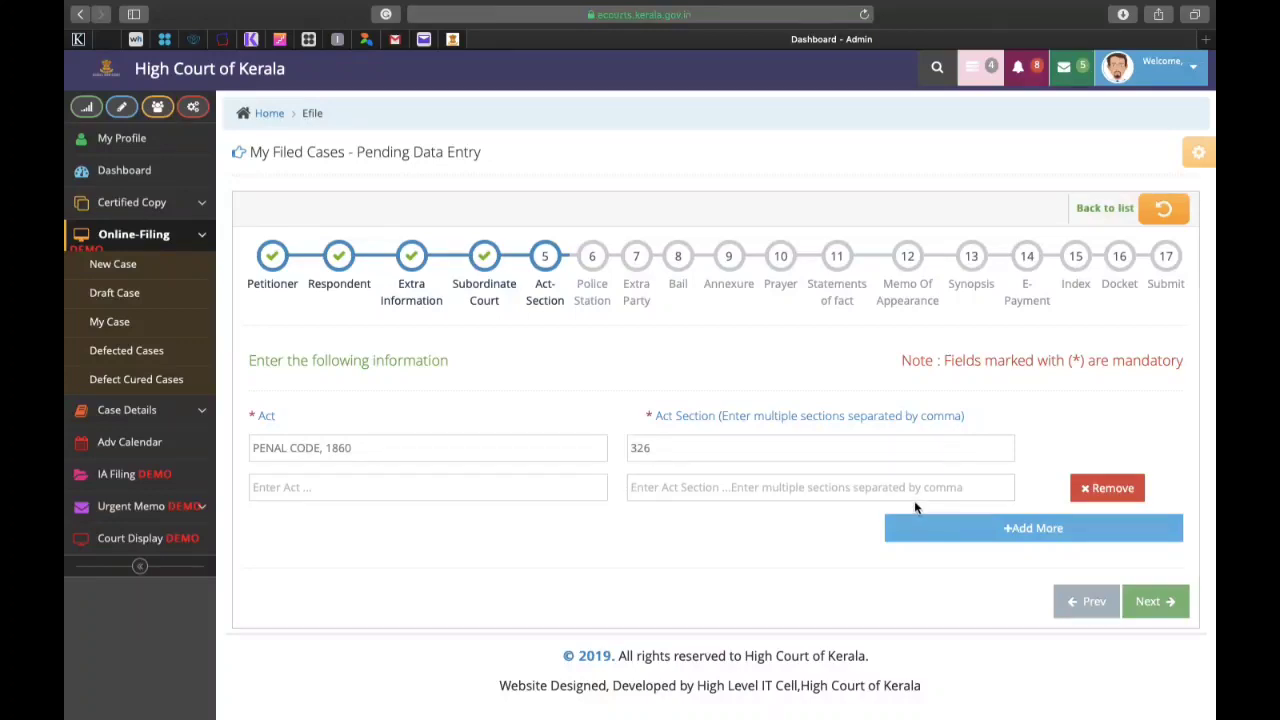
pyautogui.click(1146, 603)
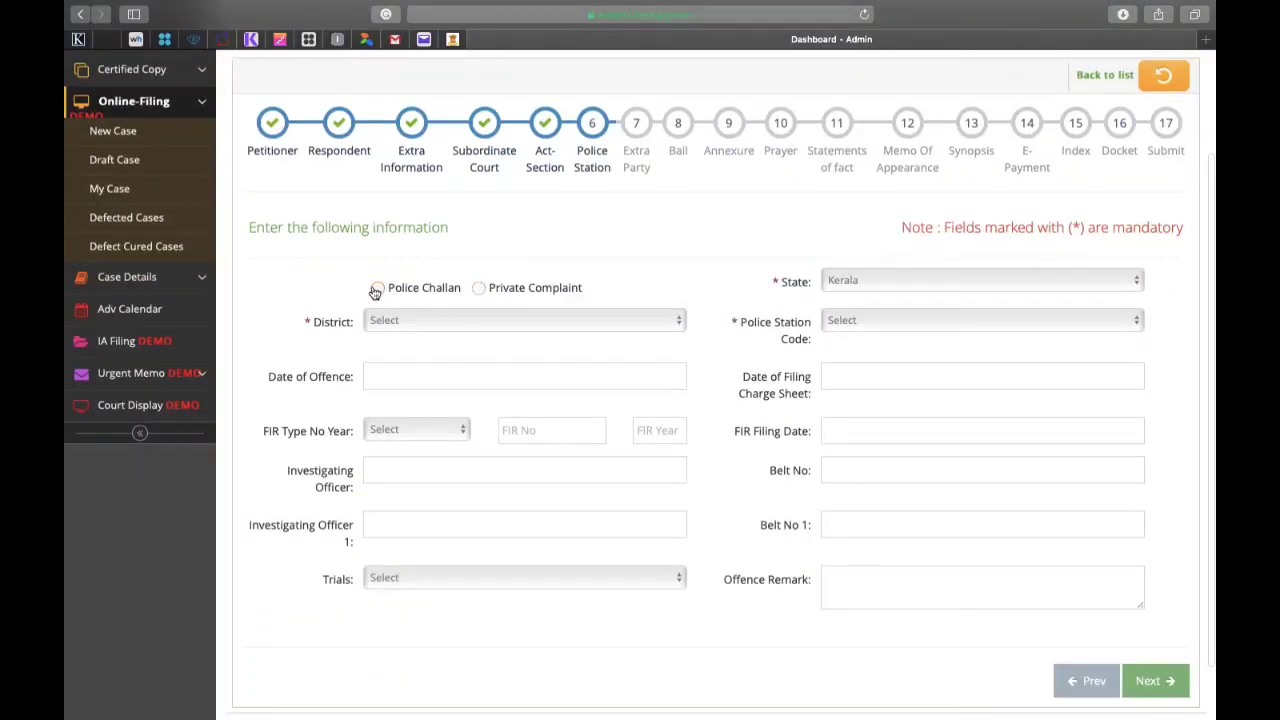
# Record a police challan from Ernakulam's ALUVA EAST POLICE STATION with offence date 26-05-2020
pyautogui.click(376, 289)
pyautogui.click(553, 321)
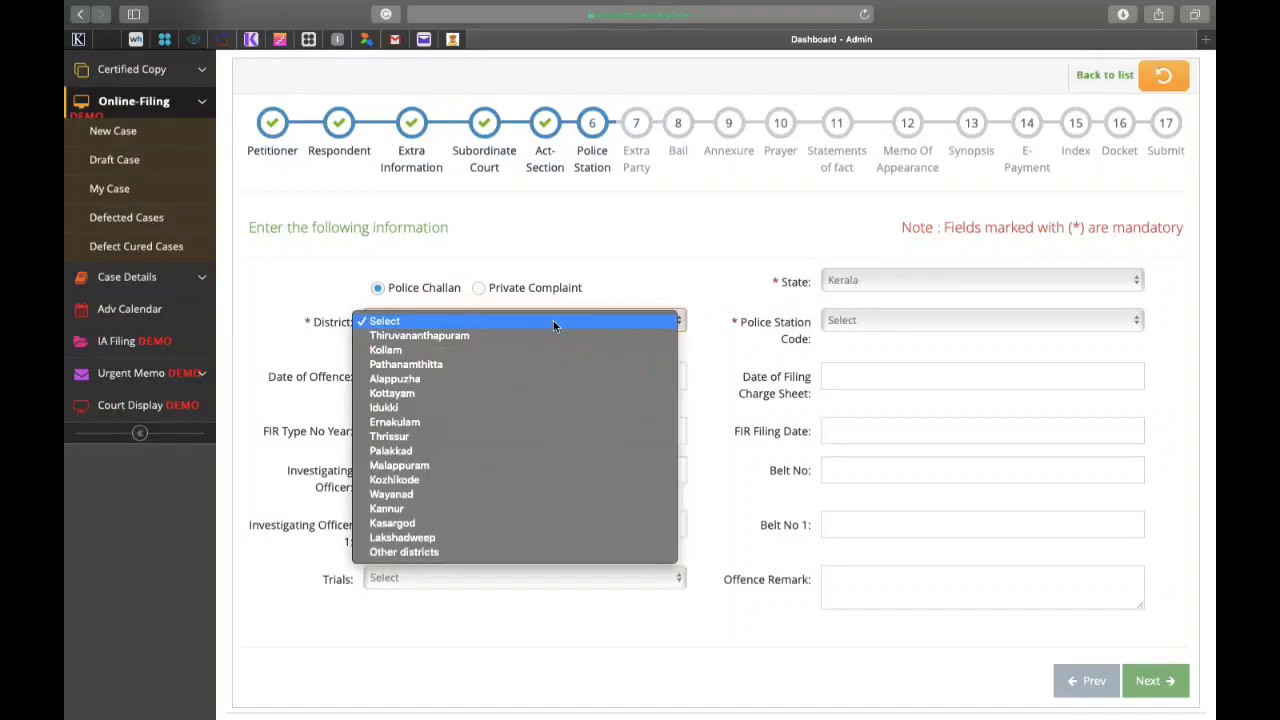
pyautogui.click(399, 422)
pyautogui.click(1015, 450)
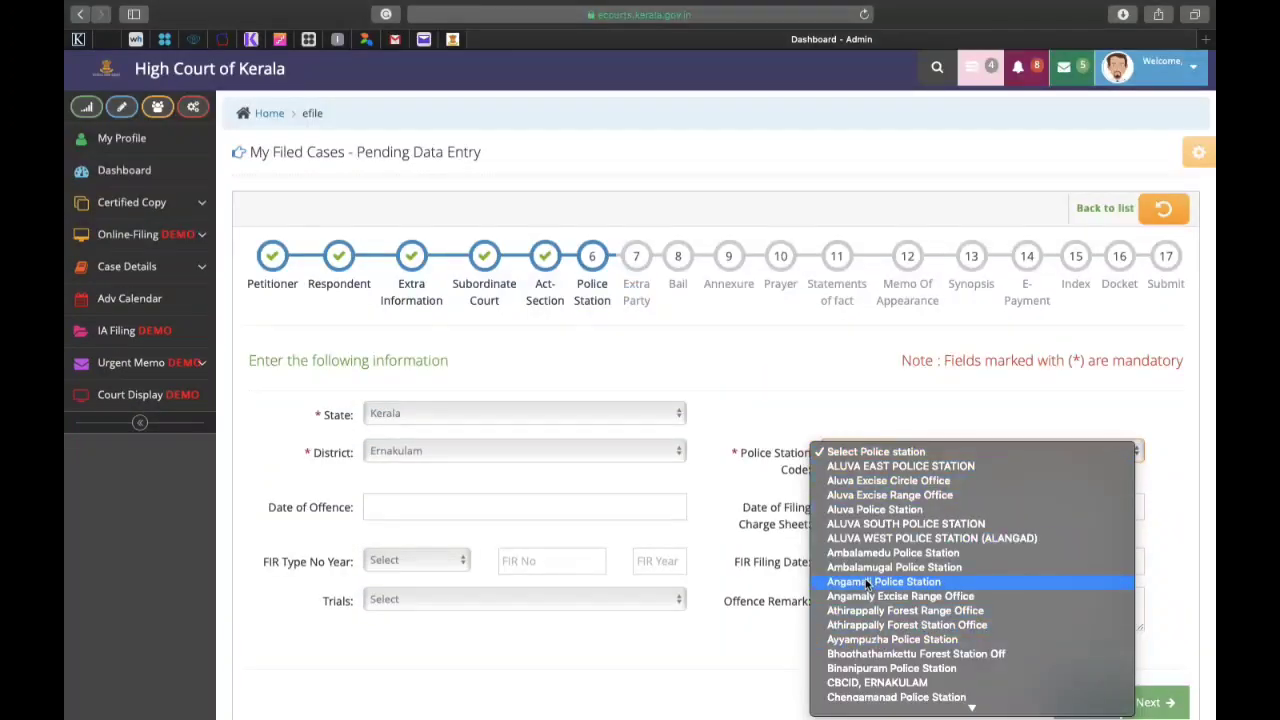
pyautogui.click(860, 466)
pyautogui.click(428, 505)
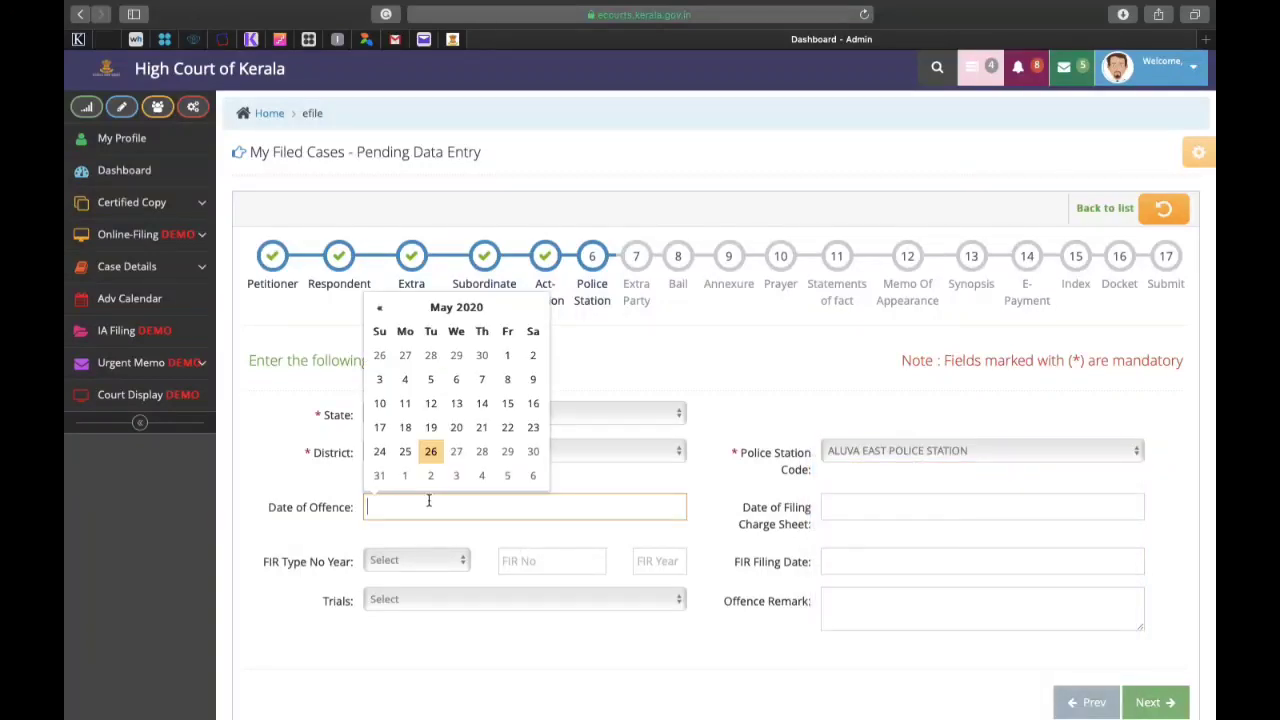
pyautogui.click(430, 451)
# Enter Crime FIR 555/2020 filed on 26-05-2020 and continue to Extra Party
pyautogui.scroll(-2, 887, 540)
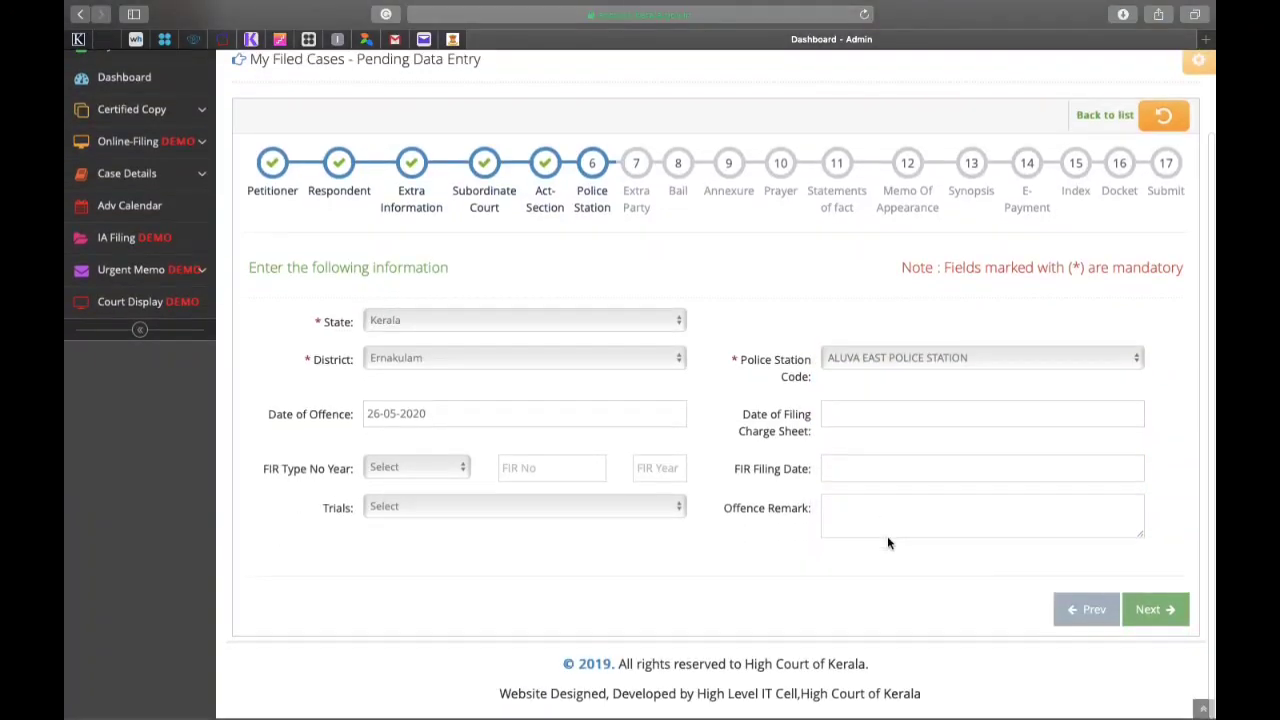
pyautogui.click(432, 469)
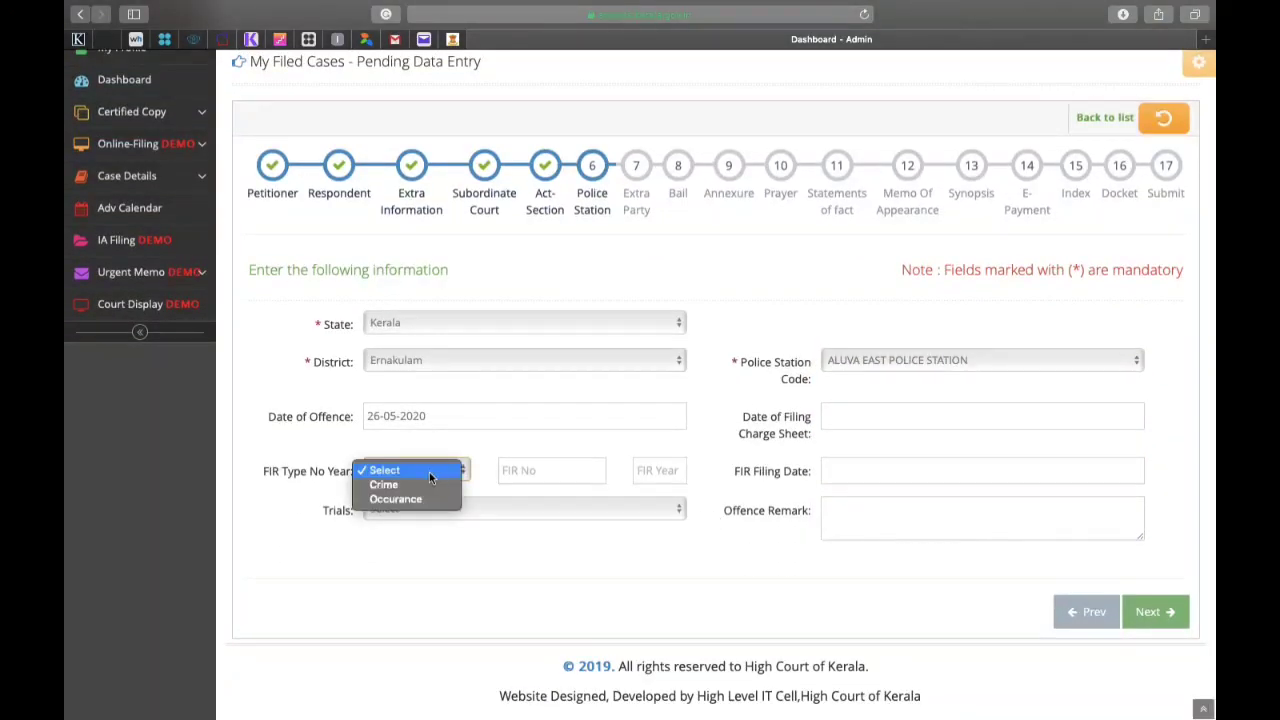
pyautogui.click(424, 484)
pyautogui.click(541, 470)
pyautogui.press('Tab')
pyautogui.click(869, 468)
pyautogui.click(888, 416)
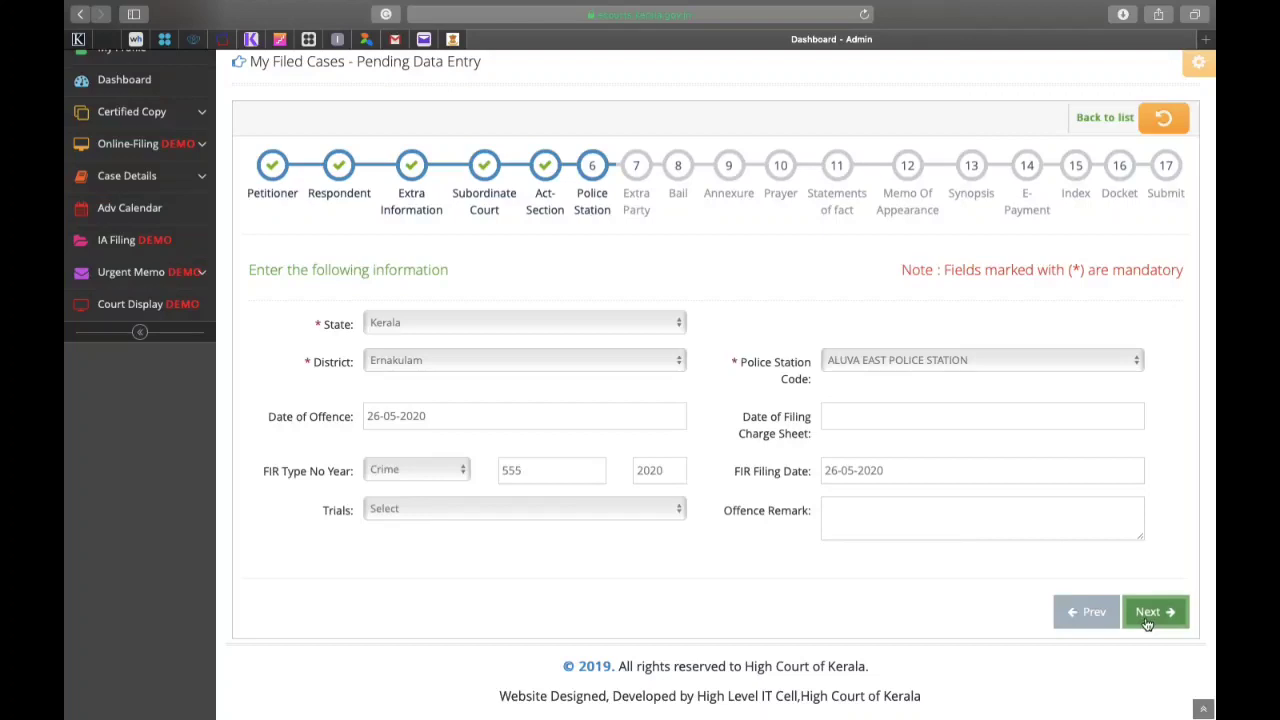
pyautogui.click(1150, 614)
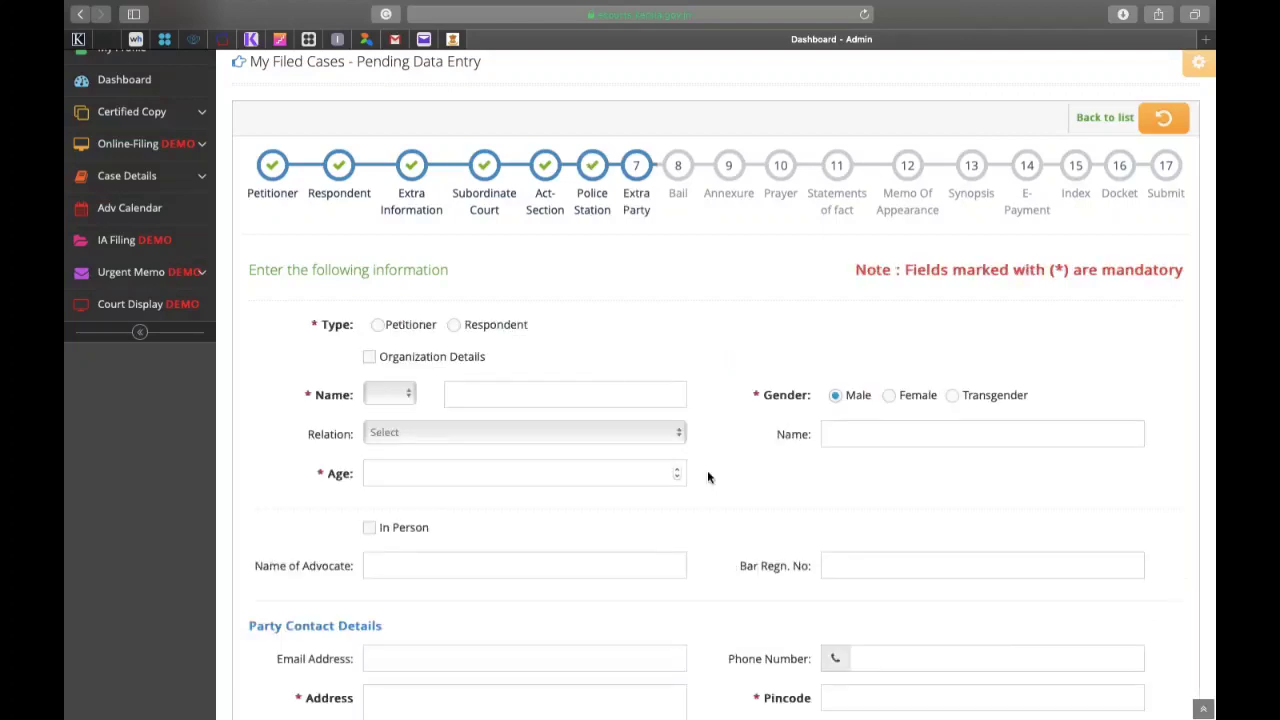
# Add a petitioner extra party titled Shri., with the party's full name and age 25
pyautogui.click(378, 326)
pyautogui.click(390, 394)
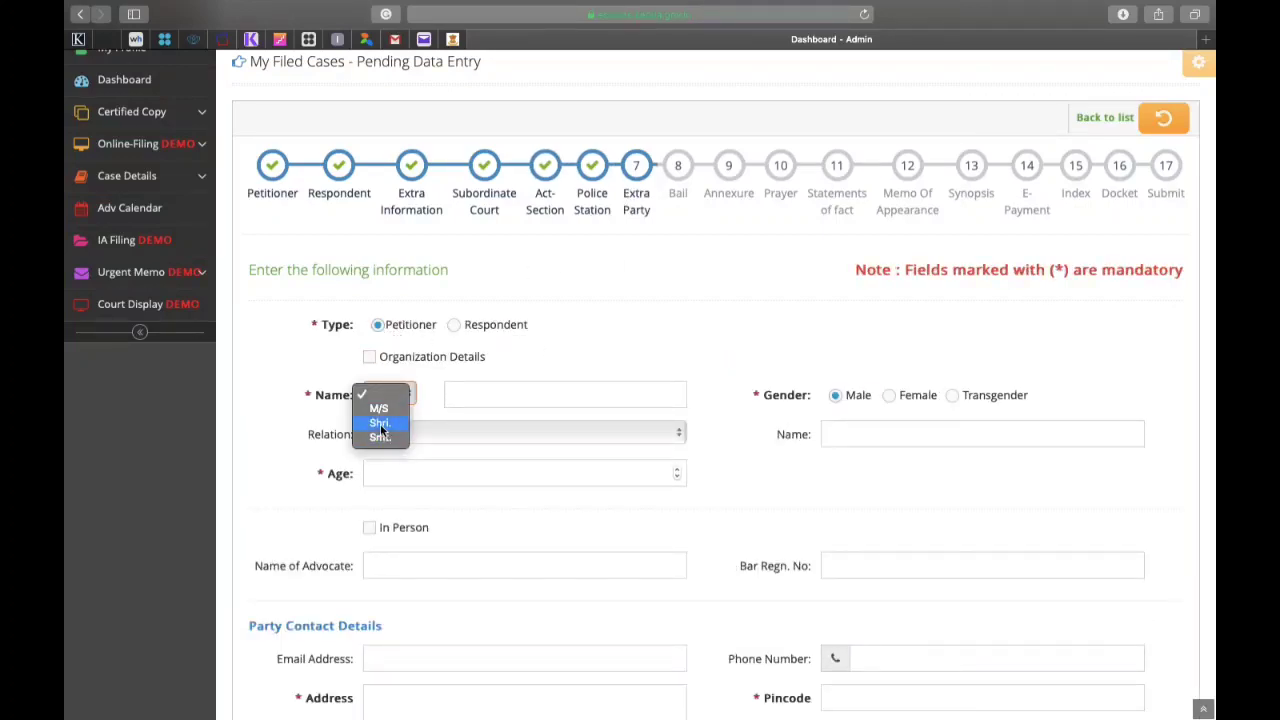
pyautogui.click(388, 420)
pyautogui.click(488, 394)
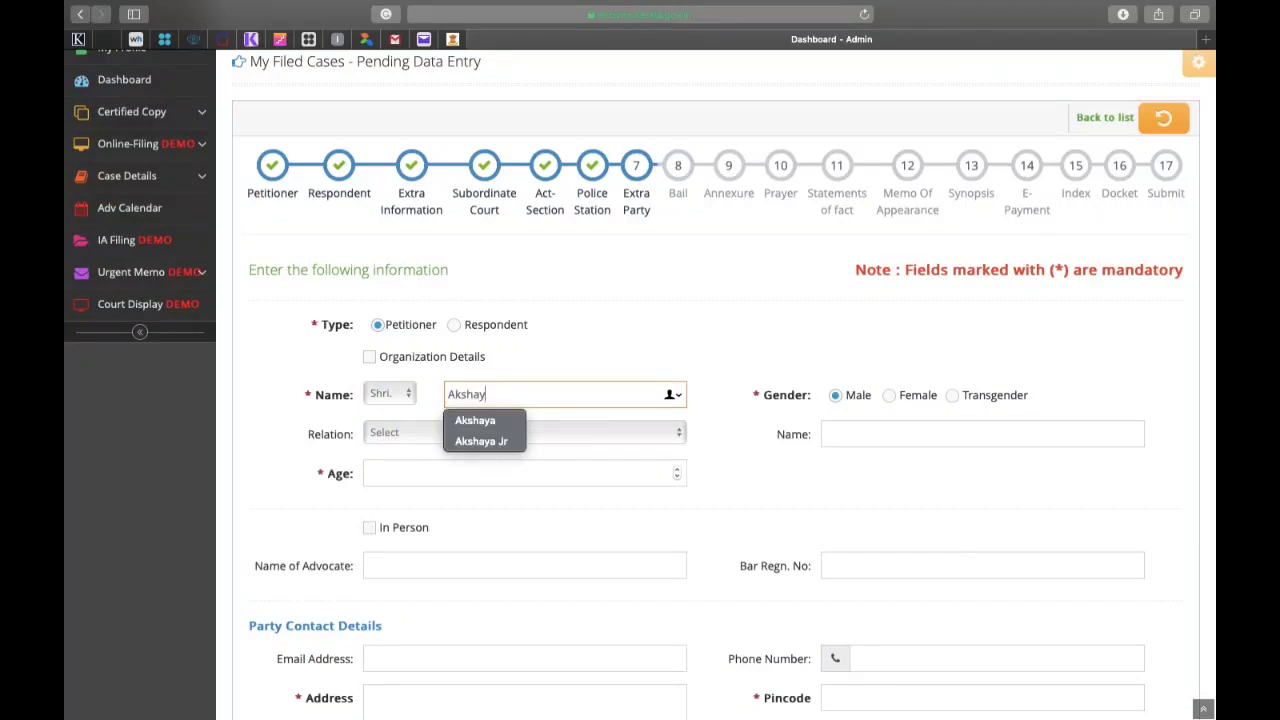
pyautogui.click(437, 473)
pyautogui.write('25')
# Fill in the extra party's address and pincode, then advance to the Bail step
pyautogui.scroll(-3, 437, 480)
pyautogui.scroll(-3, 437, 485)
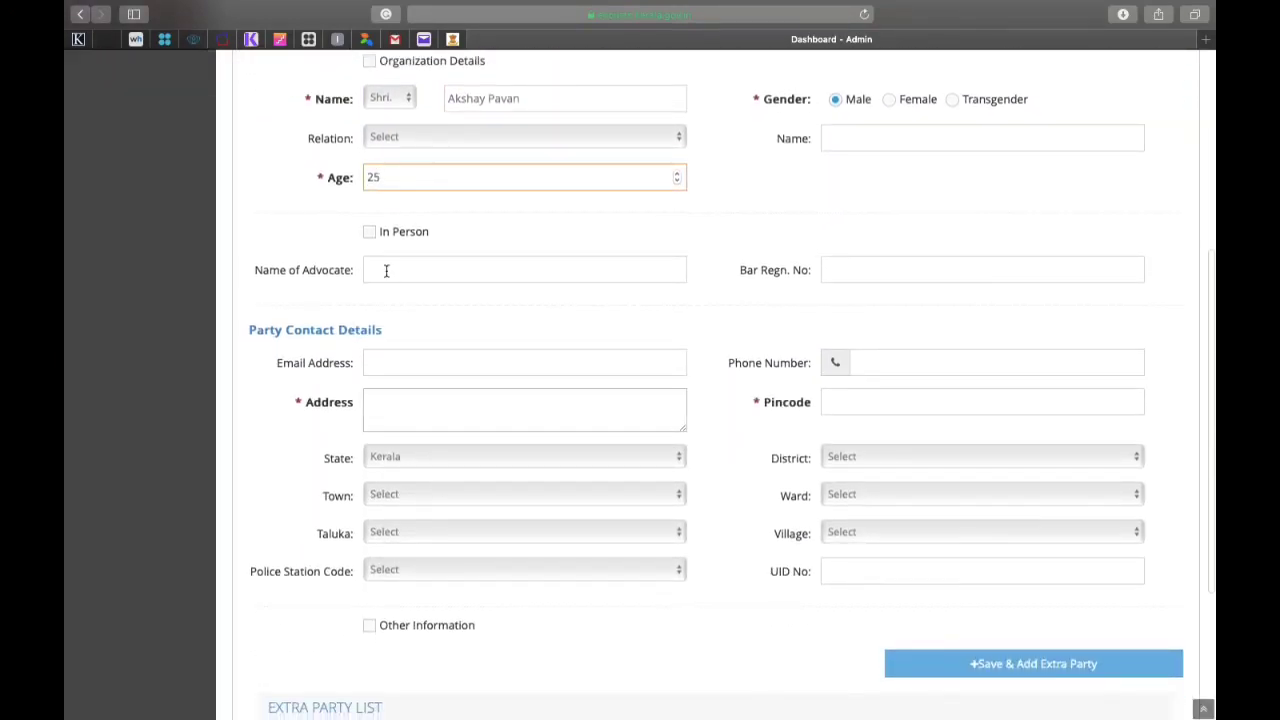
pyautogui.click(428, 411)
pyautogui.write('thrissur')
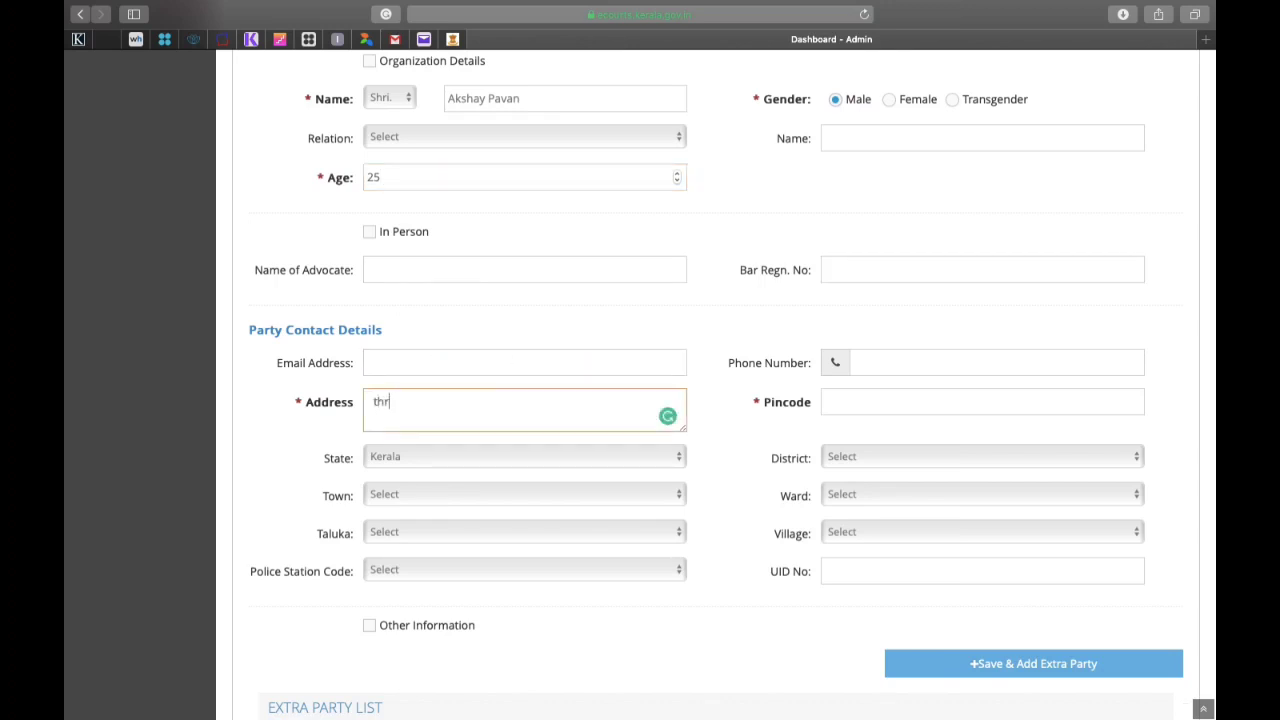
pyautogui.click(862, 398)
pyautogui.write('675555')
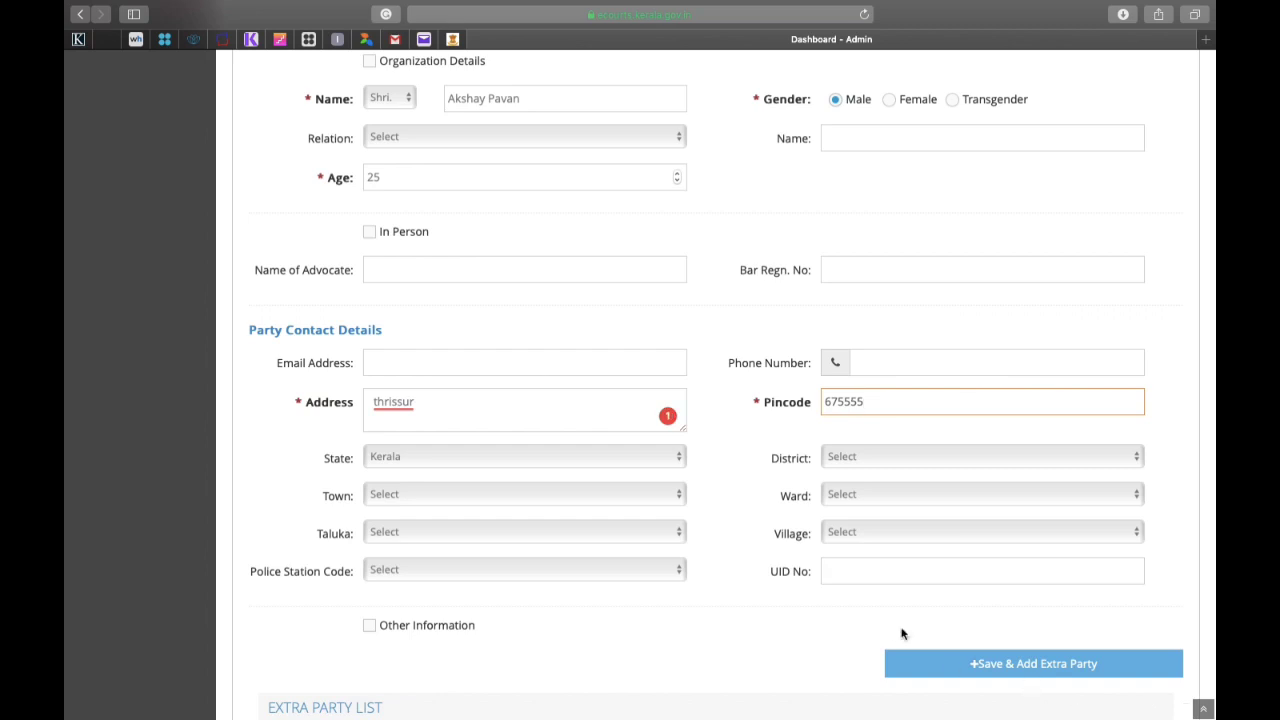
pyautogui.scroll(-5, 900, 634)
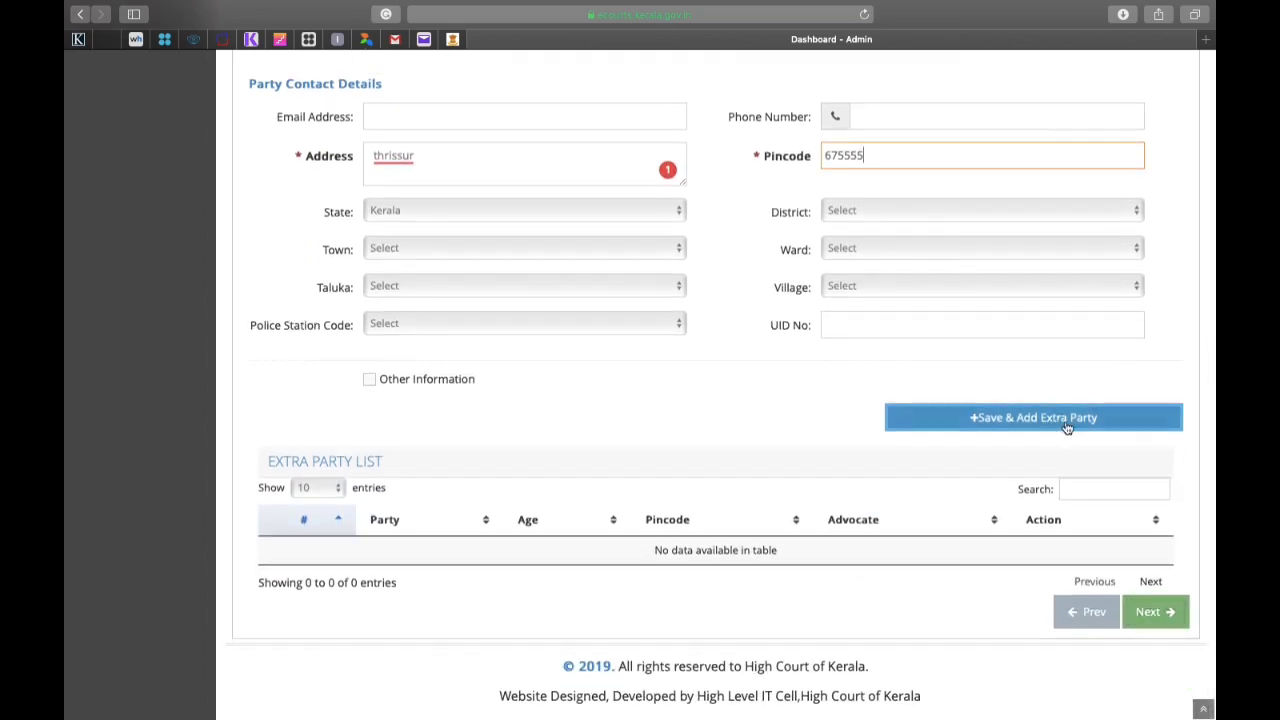
pyautogui.click(1168, 622)
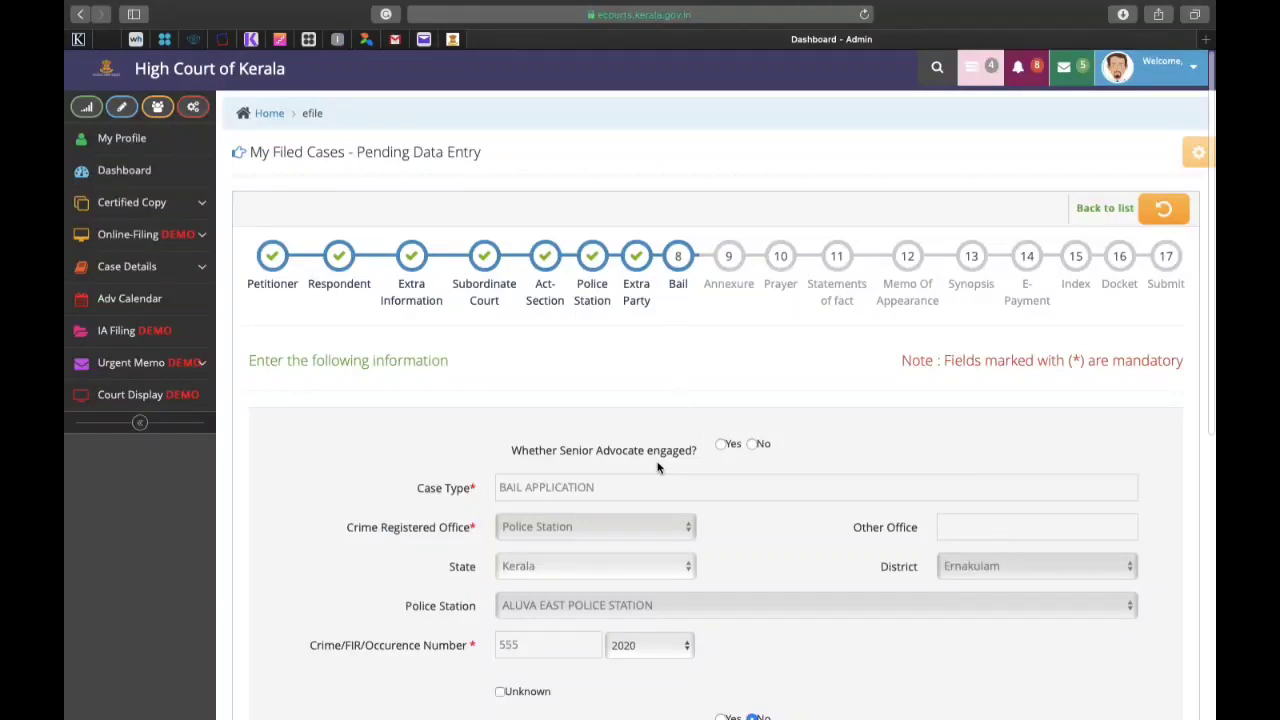
# Answer No to whether a senior advocate is engaged
pyautogui.click(721, 444)
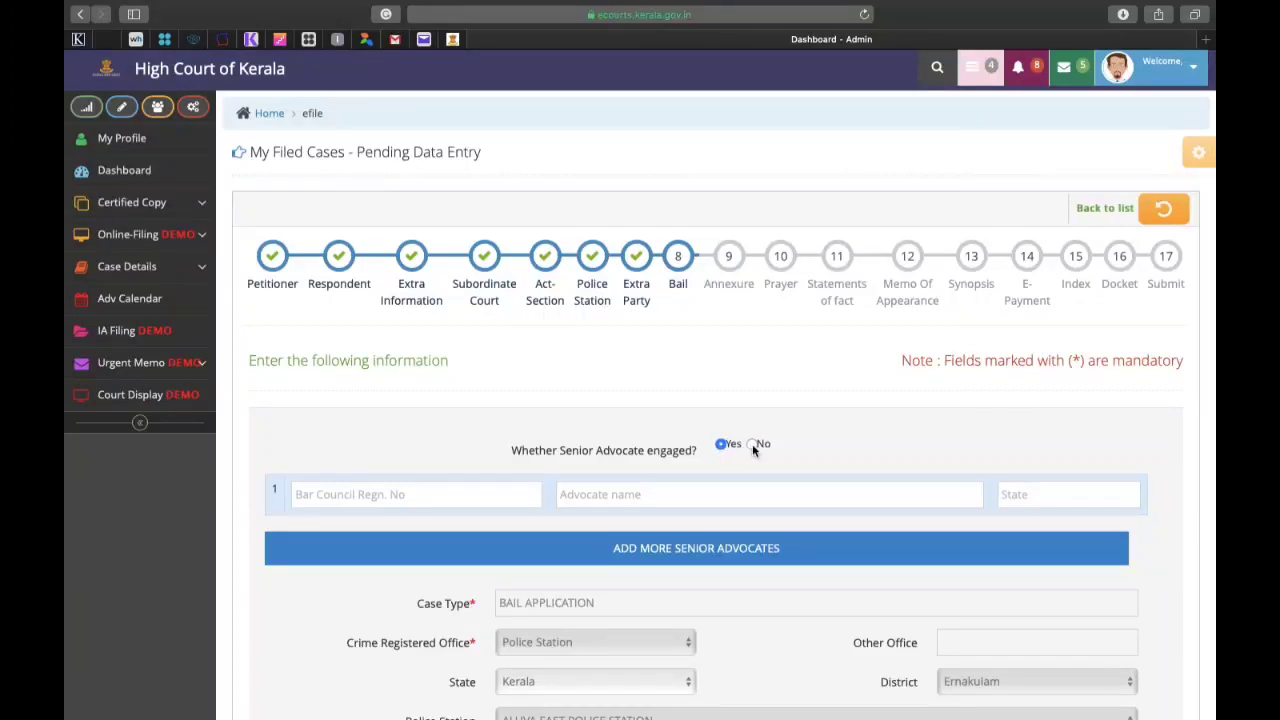
pyautogui.click(752, 444)
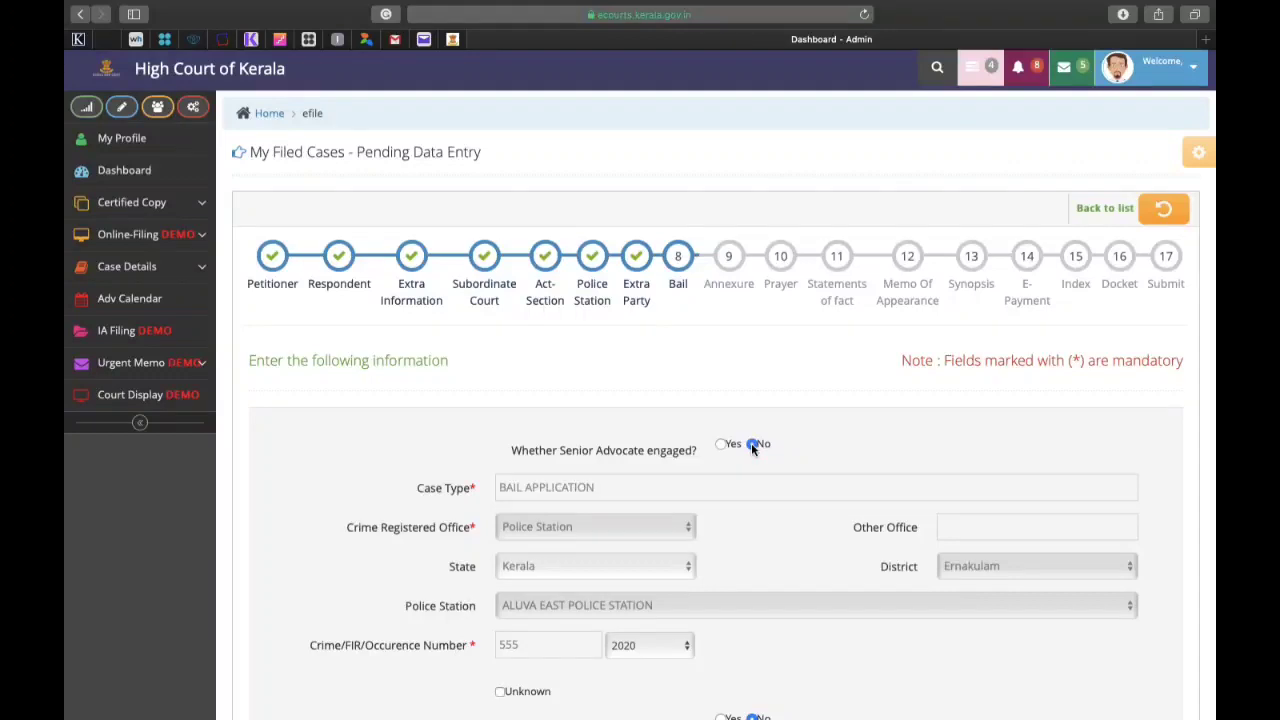
pyautogui.scroll(-3, 752, 449)
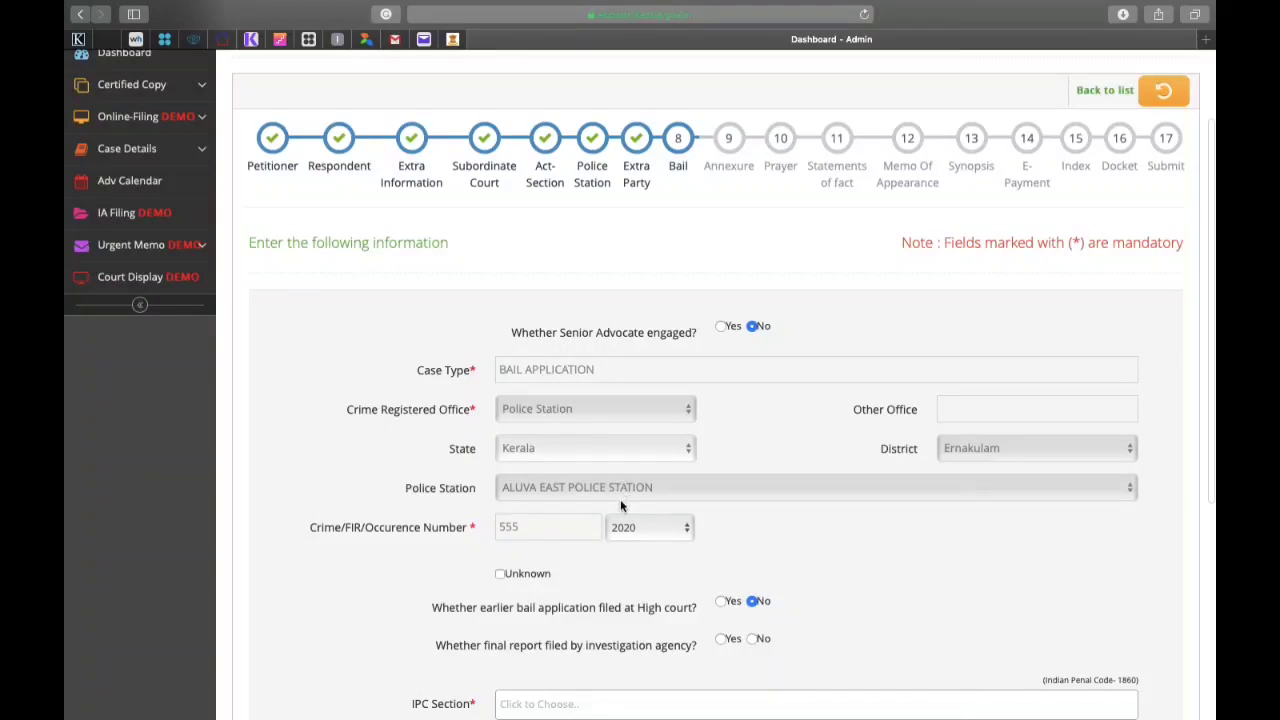
pyautogui.scroll(-3, 620, 505)
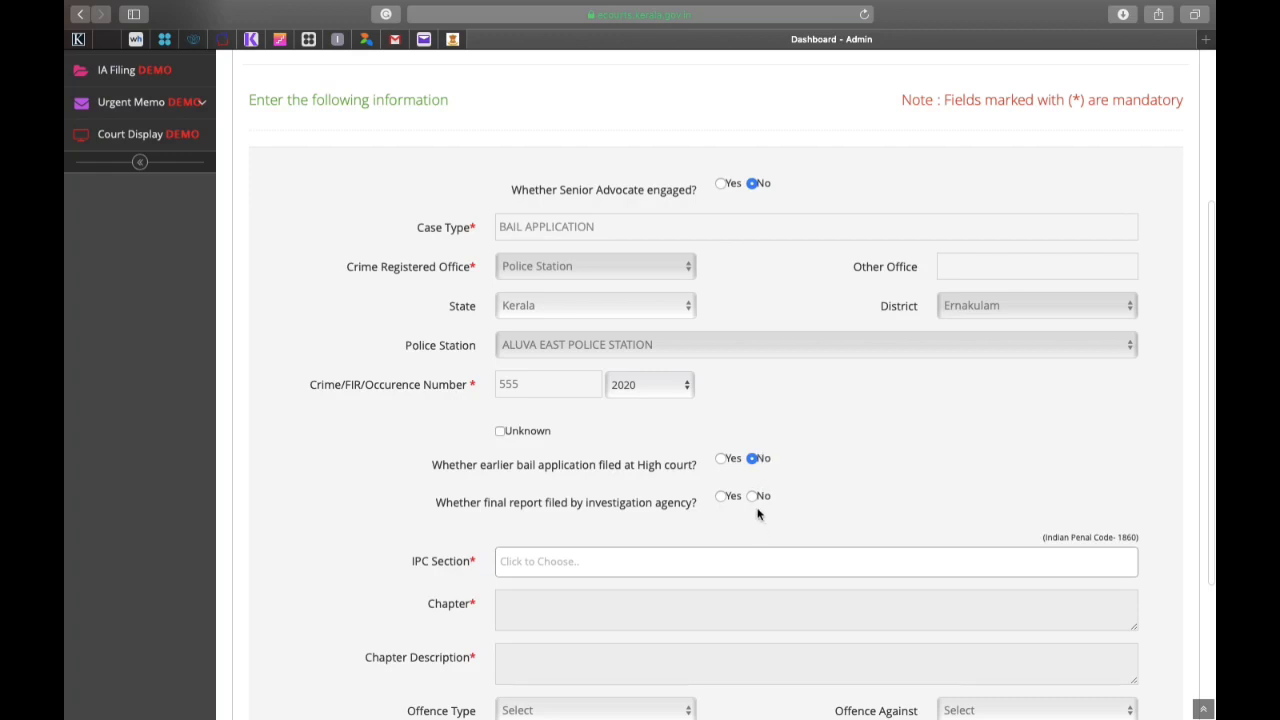
pyautogui.scroll(-3, 758, 518)
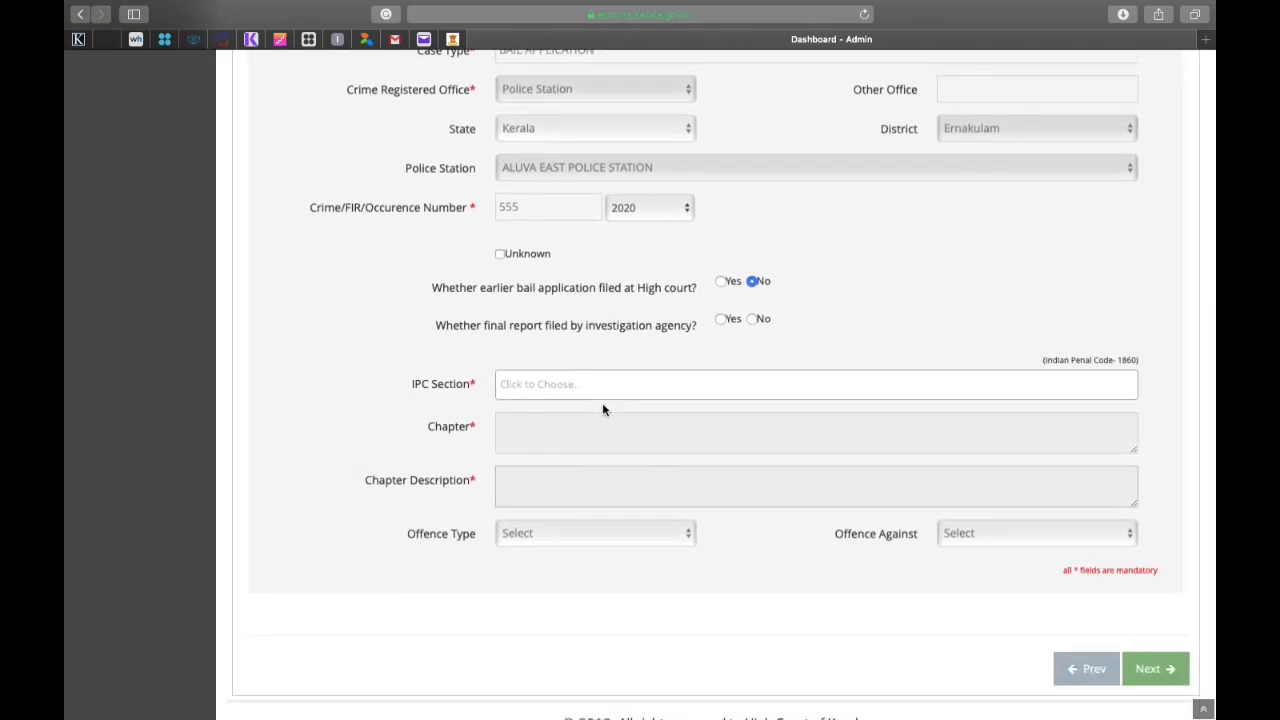
# Add IPC section 326, leave the offence type fields unset, and proceed to Annexure
pyautogui.click(592, 385)
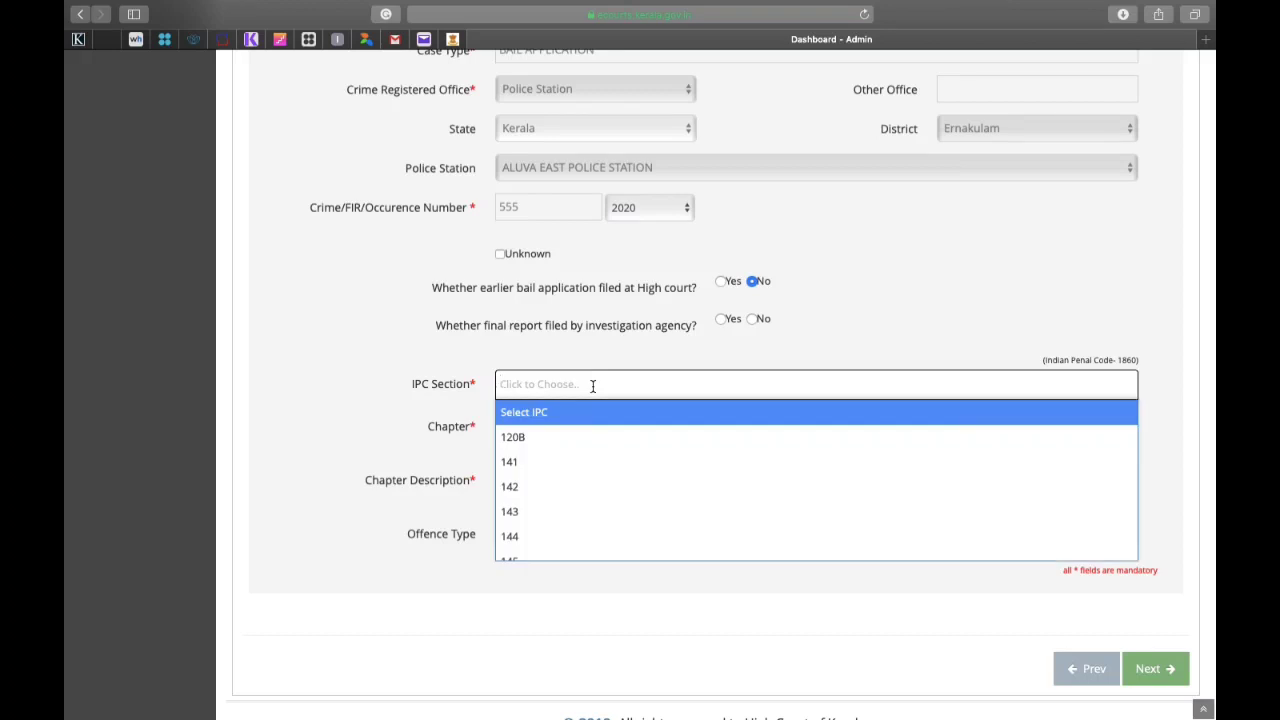
pyautogui.write('32')
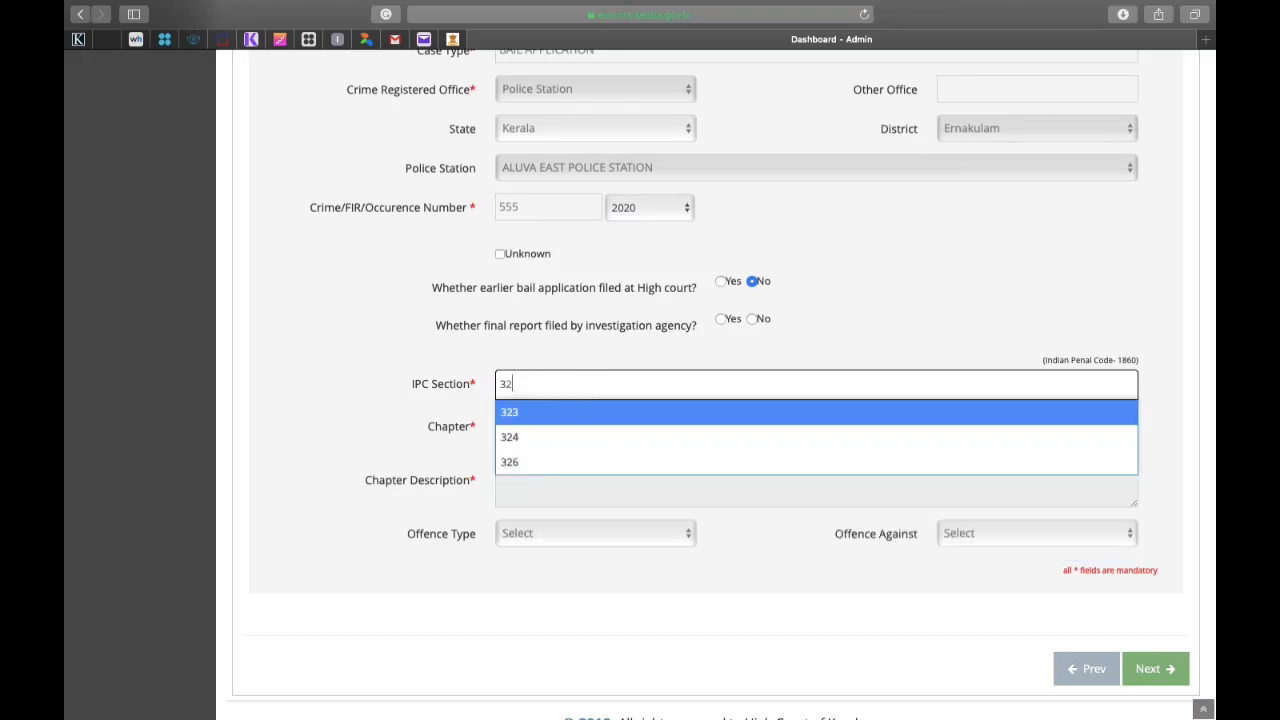
pyautogui.write('6')
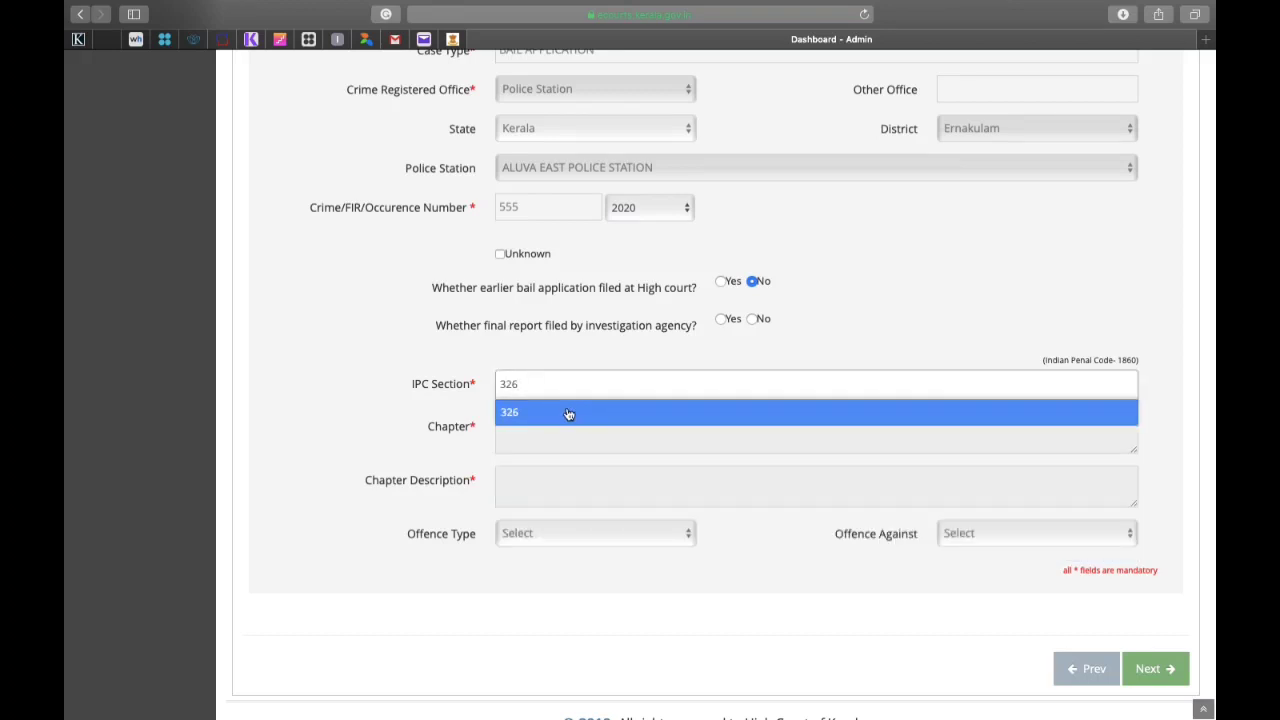
pyautogui.click(569, 412)
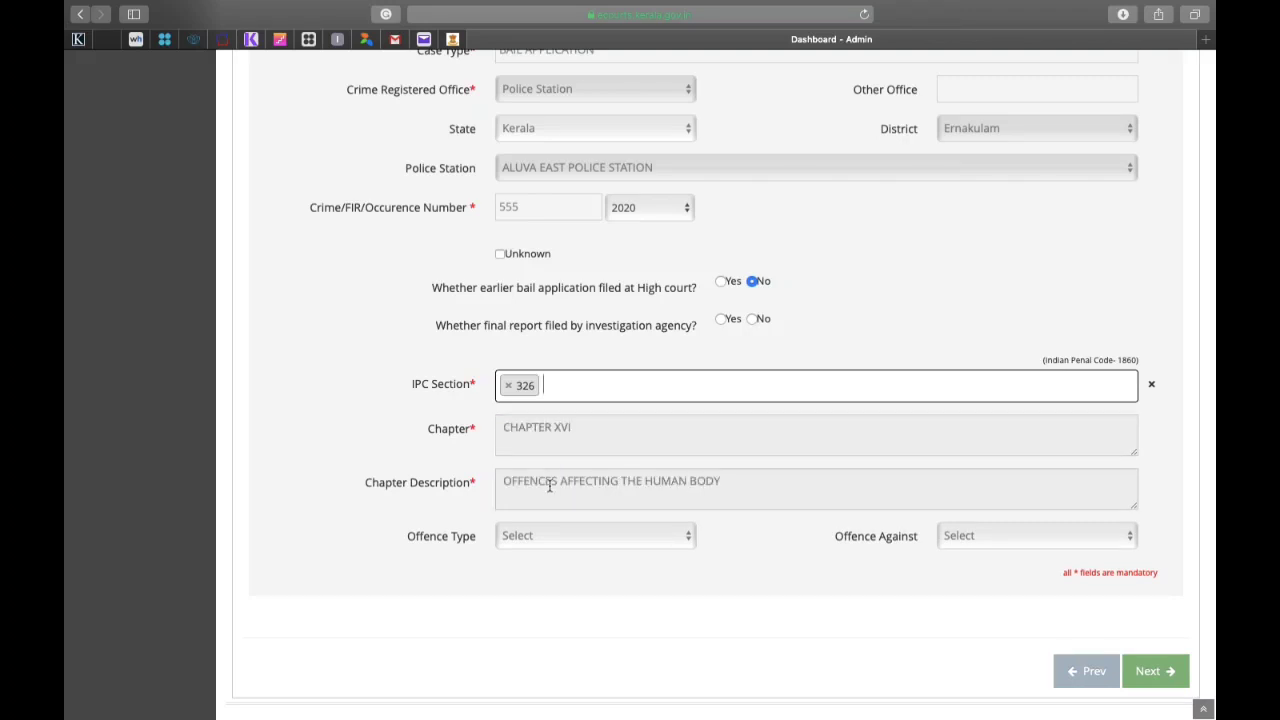
pyautogui.click(633, 540)
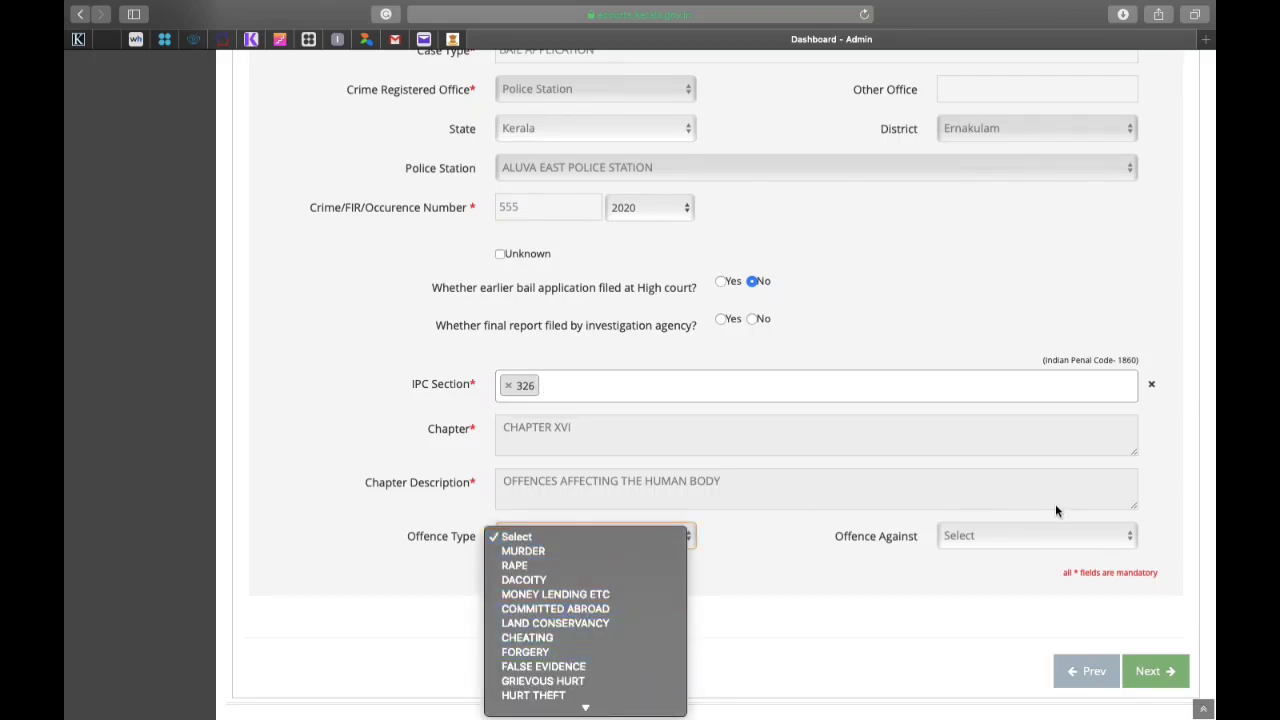
pyautogui.click(1042, 535)
pyautogui.click(1042, 535)
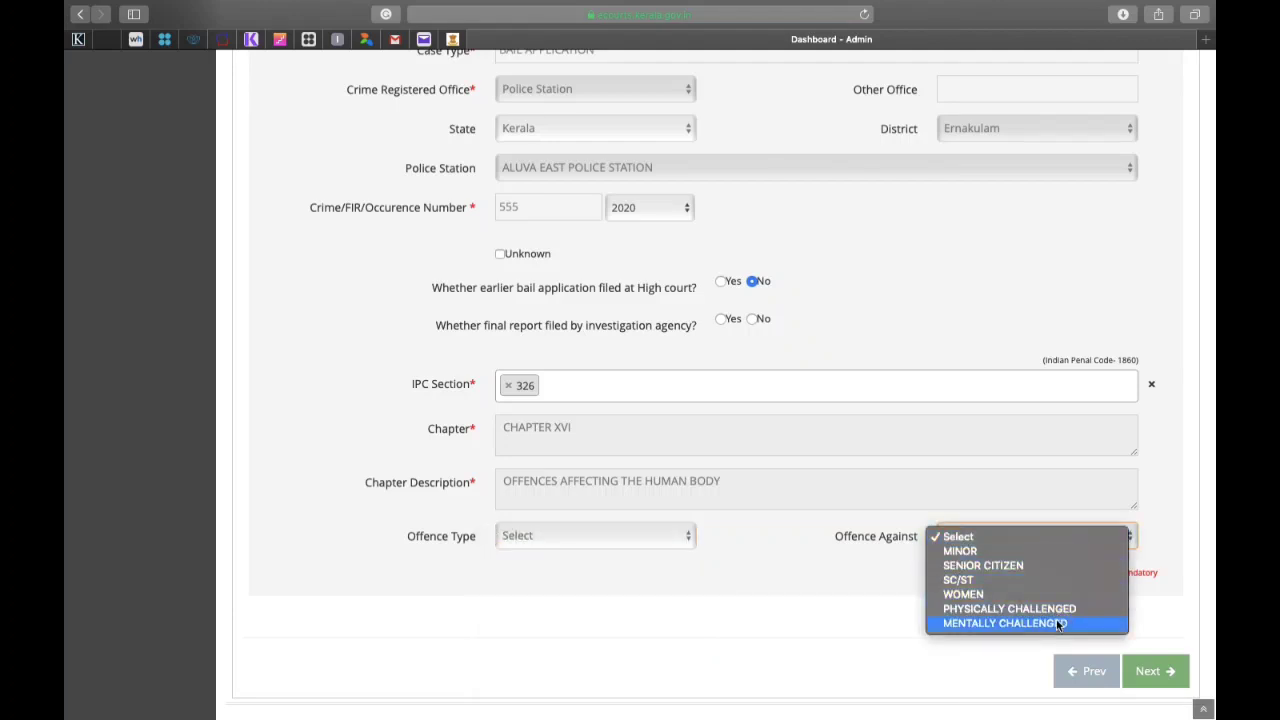
pyautogui.click(866, 576)
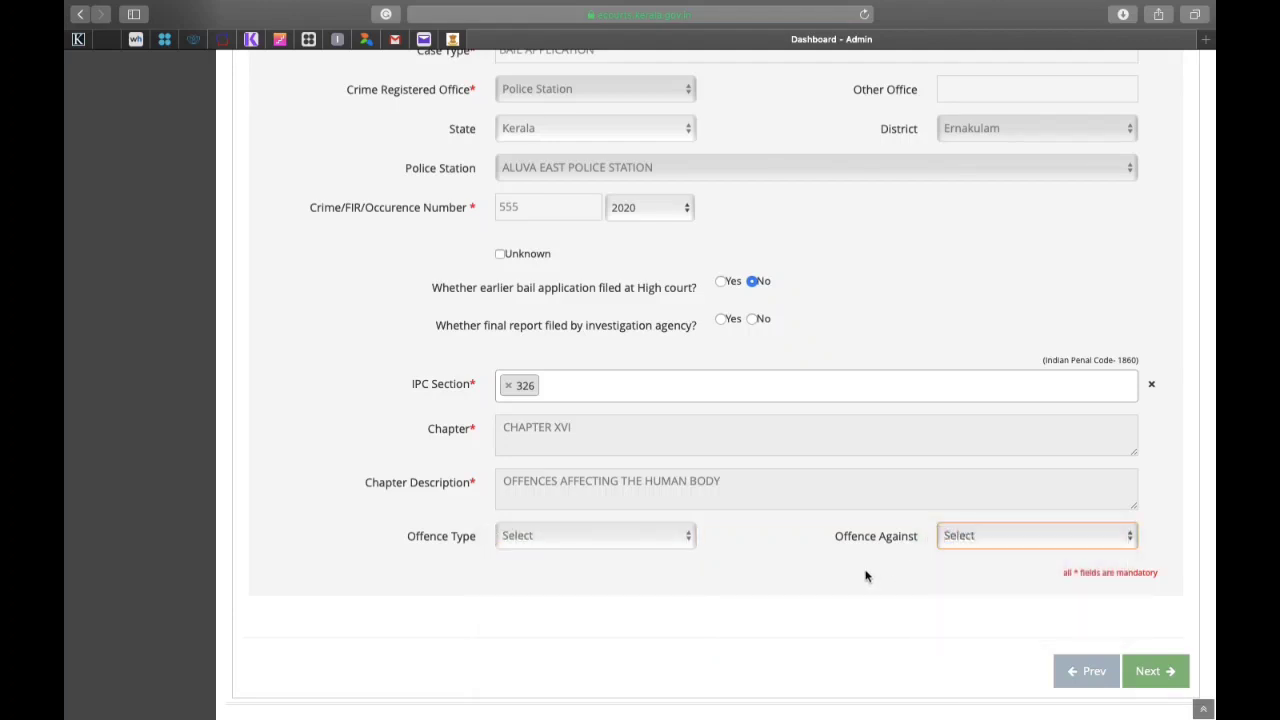
pyautogui.click(1163, 680)
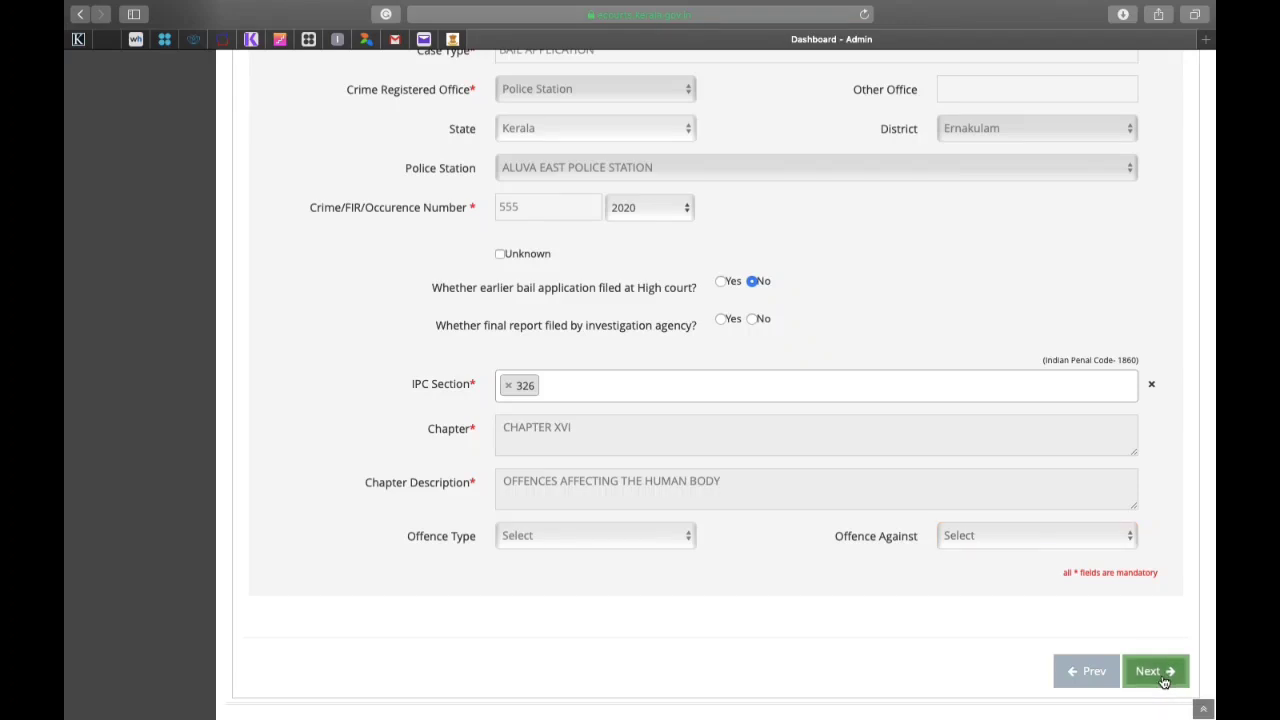
pyautogui.click(1163, 680)
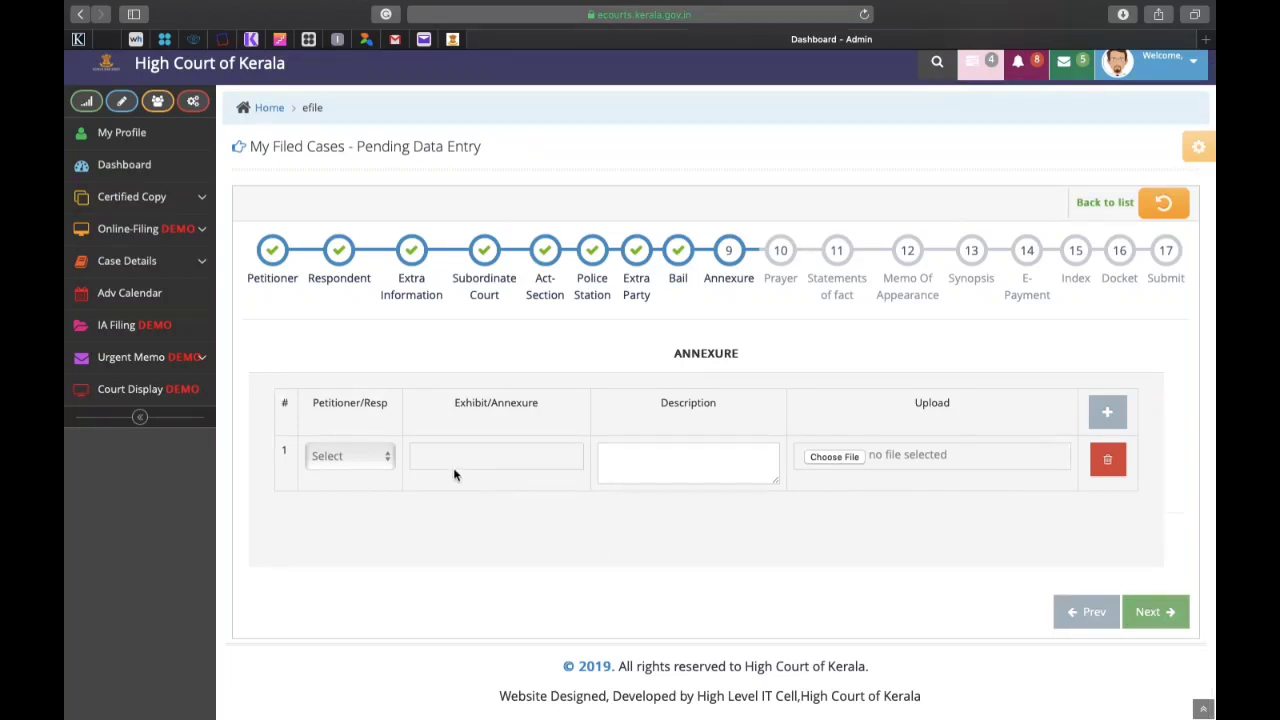
# Set row 1 as an Annexure described 'A True Copy of the FIR dated..'
pyautogui.click(366, 454)
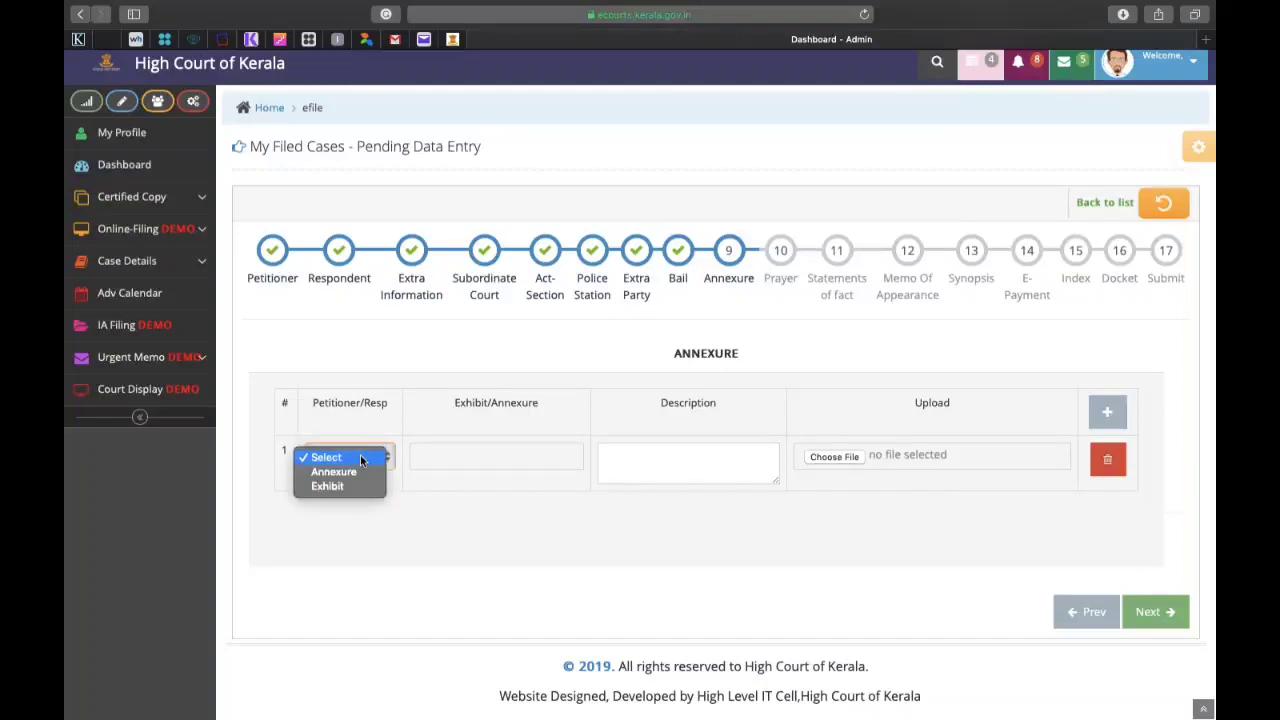
pyautogui.click(354, 474)
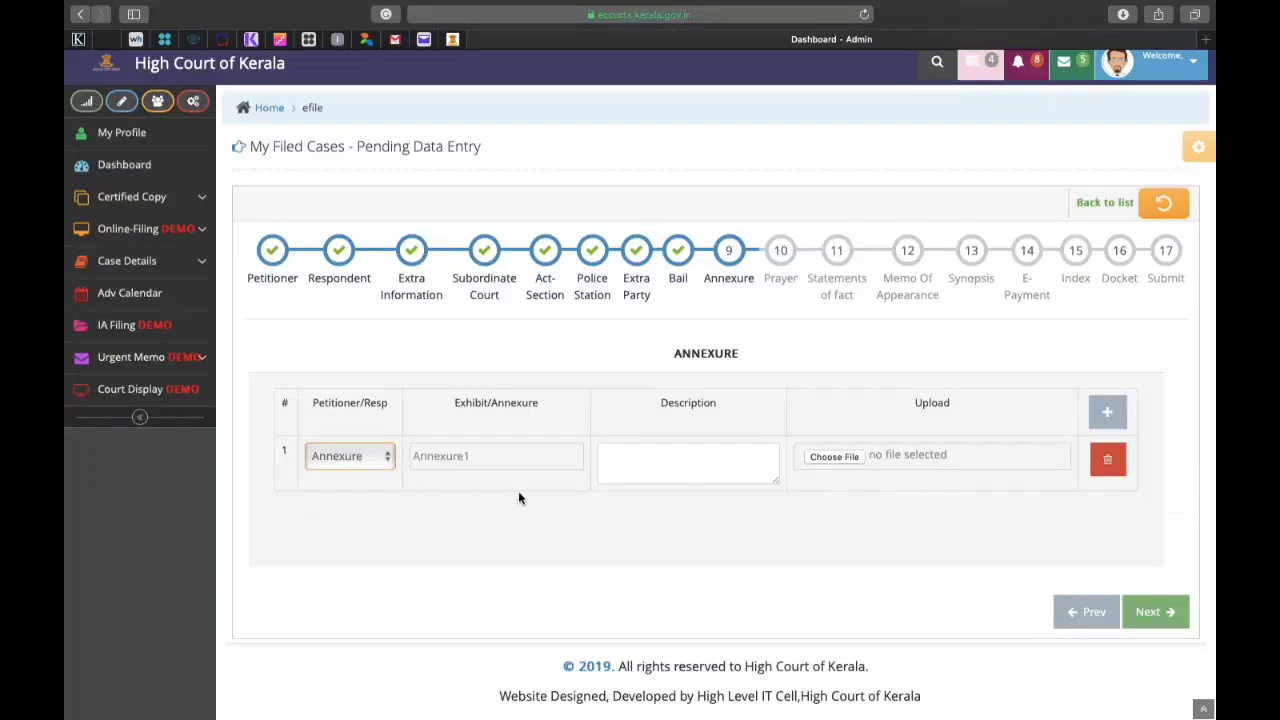
pyautogui.click(687, 458)
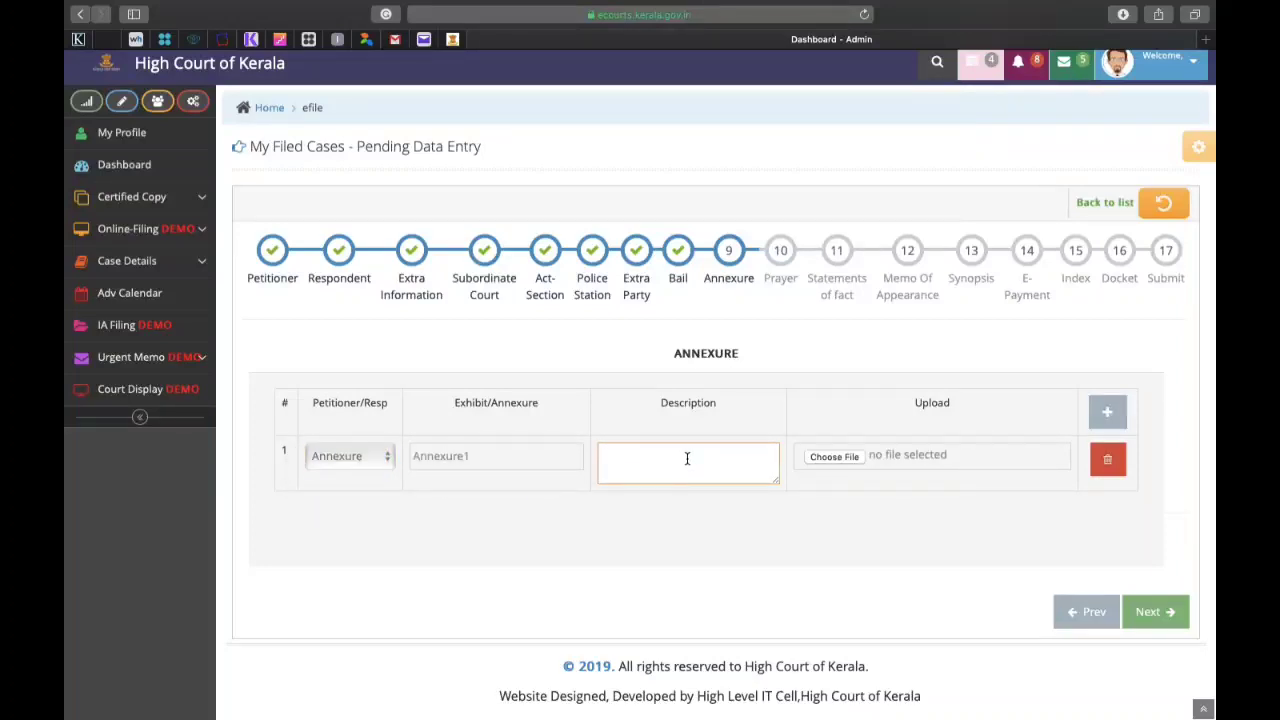
pyautogui.write('A True Copy of the FIR dated')
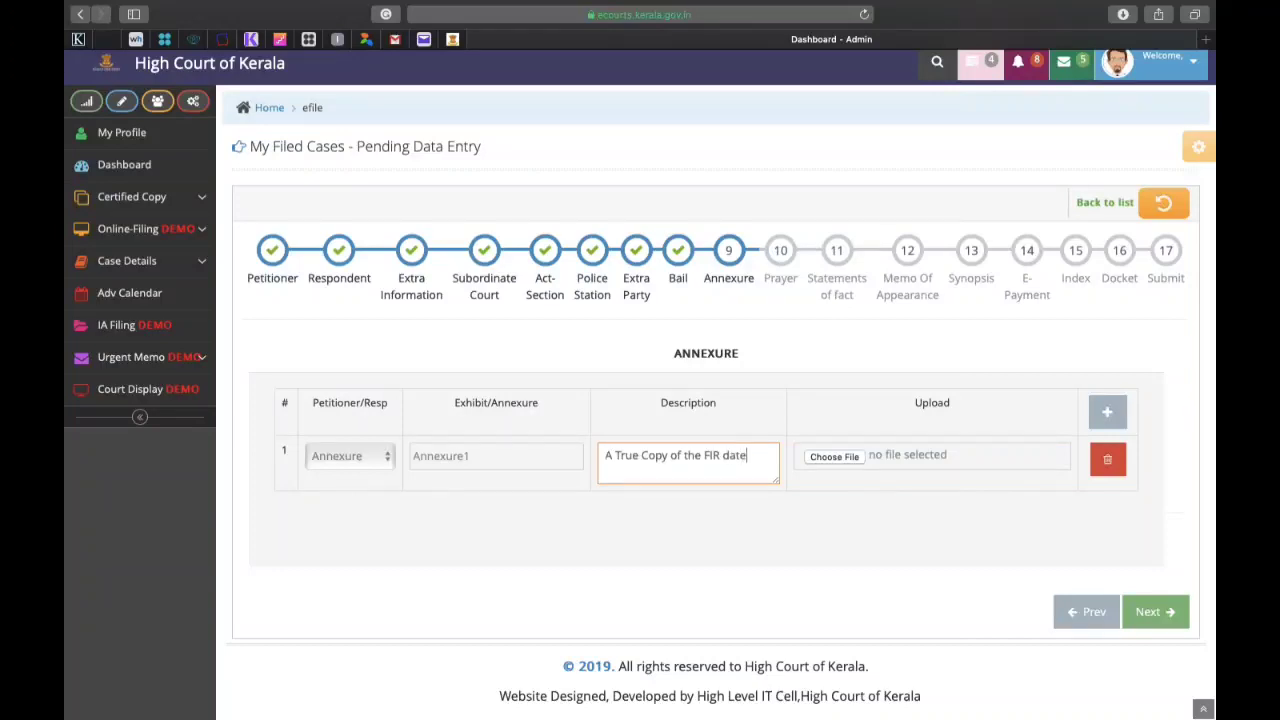
pyautogui.write('......')
# Attach the FIR file to the annexure, add a second row, and proceed to Prayer
pyautogui.click(838, 456)
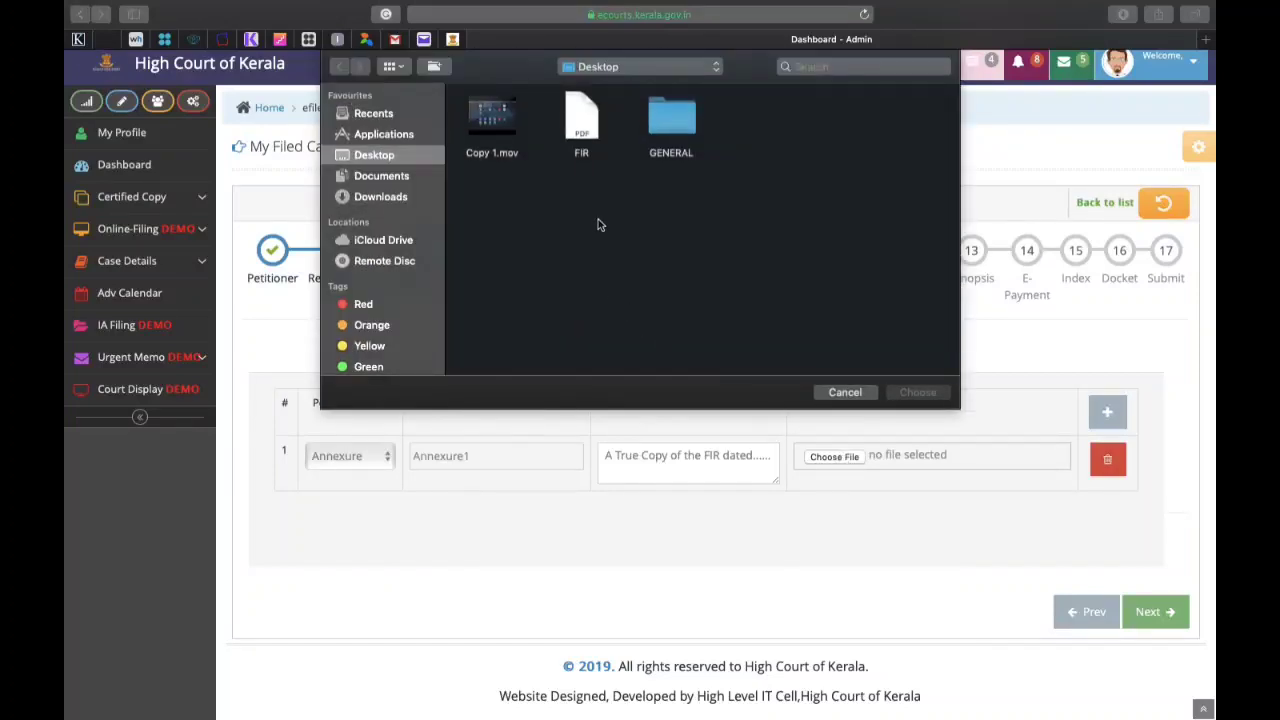
pyautogui.click(590, 122)
pyautogui.doubleClick(589, 121)
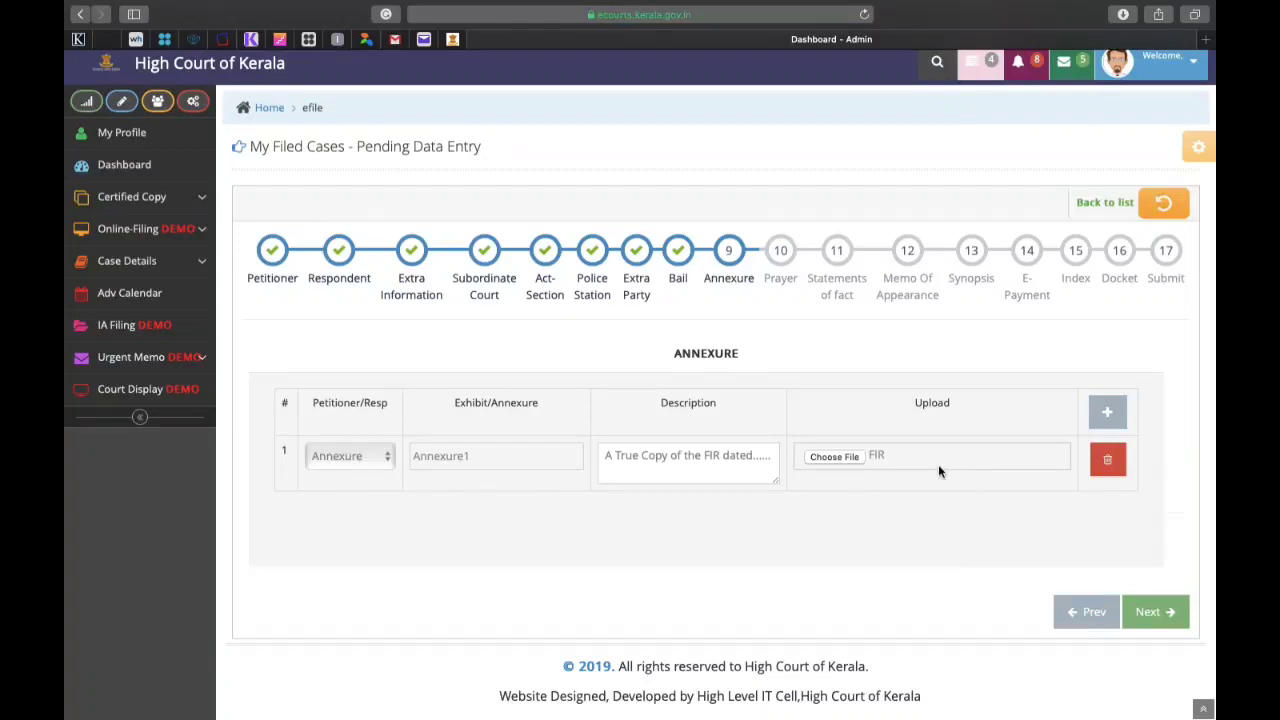
pyautogui.click(1108, 414)
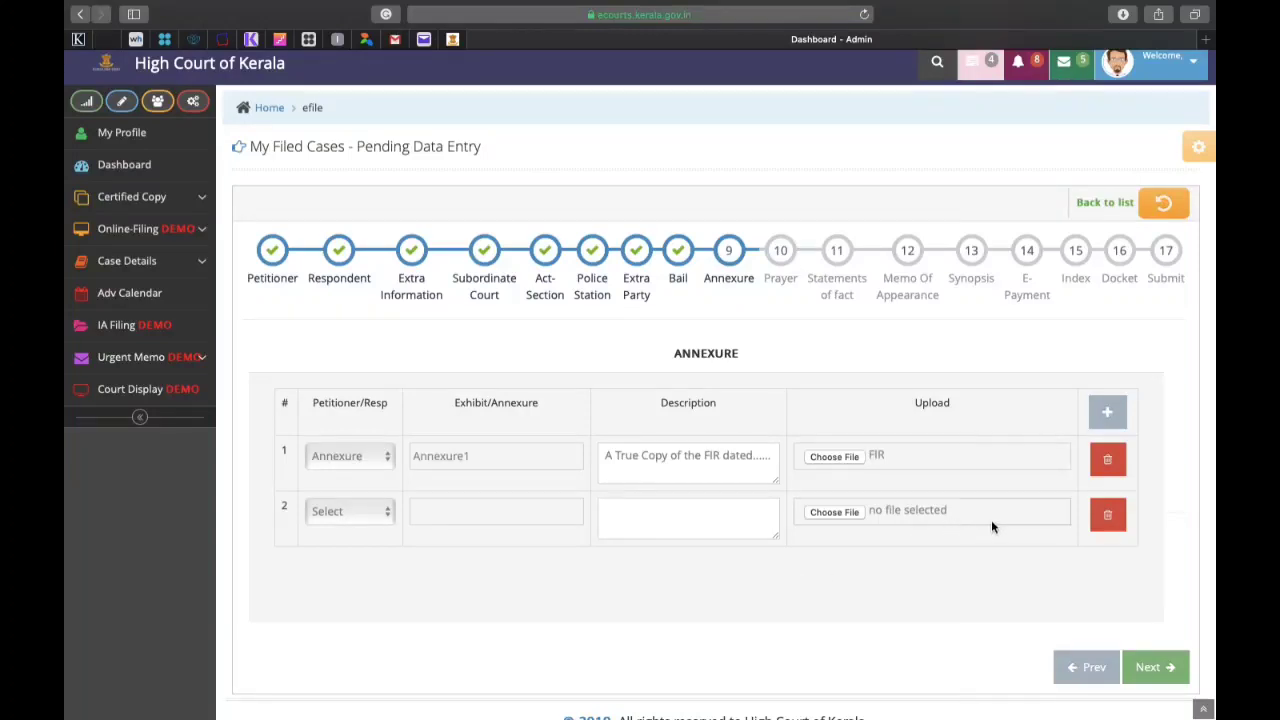
pyautogui.click(1166, 668)
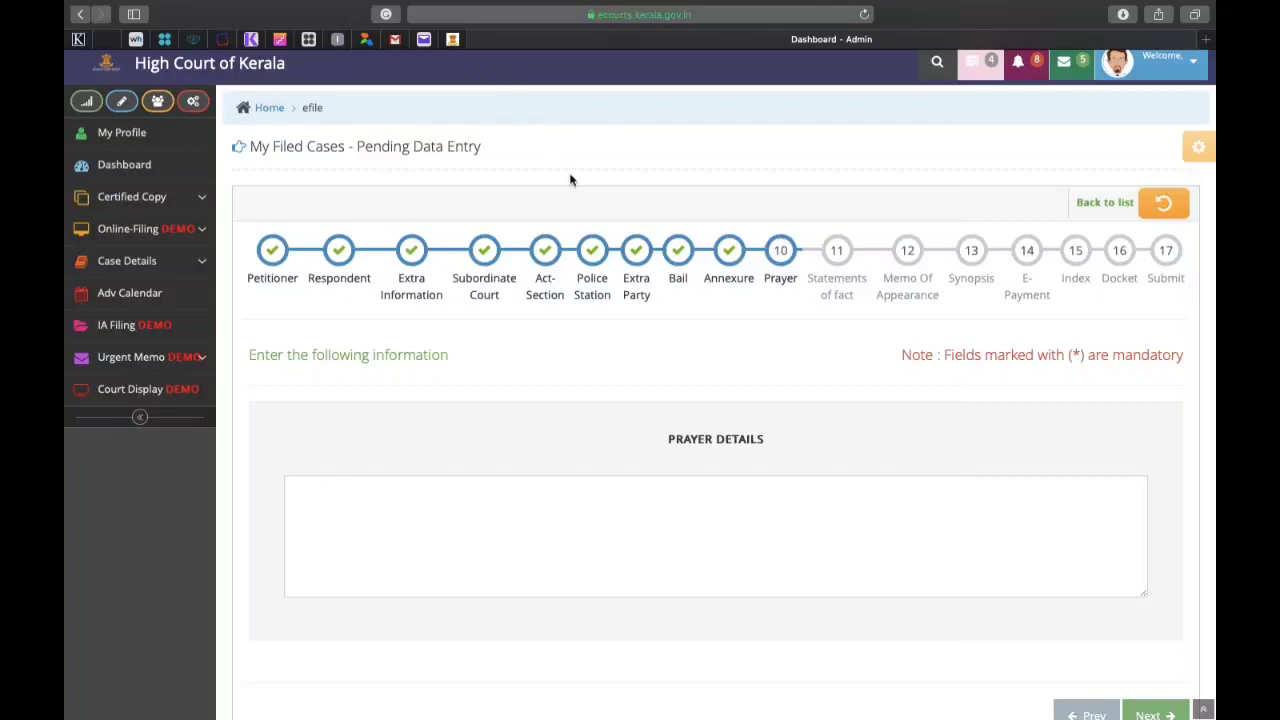
# Enter '........' as the prayer details and move to Statement of Facts
pyautogui.click(588, 556)
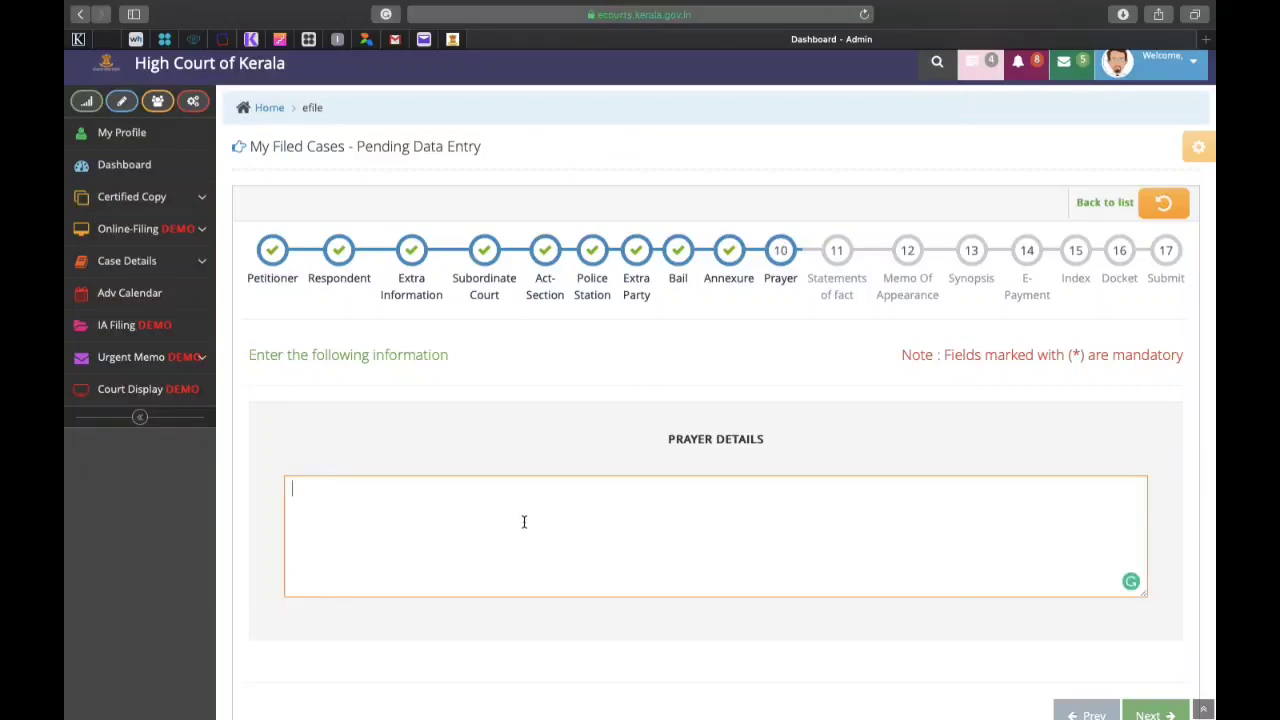
pyautogui.write('........')
pyautogui.click(1148, 714)
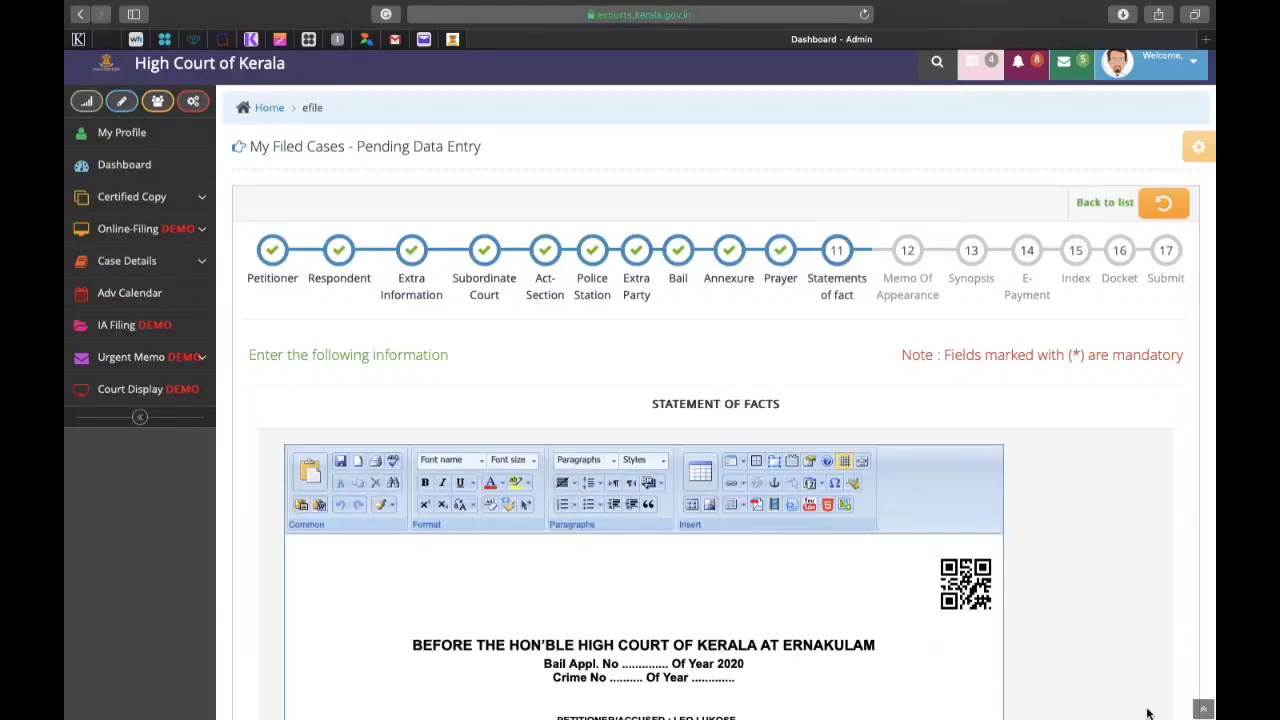
# Add point '1. .........' under STATEMENT OF FACTS and continue to Memo of Appearance
pyautogui.scroll(-3, 1148, 714)
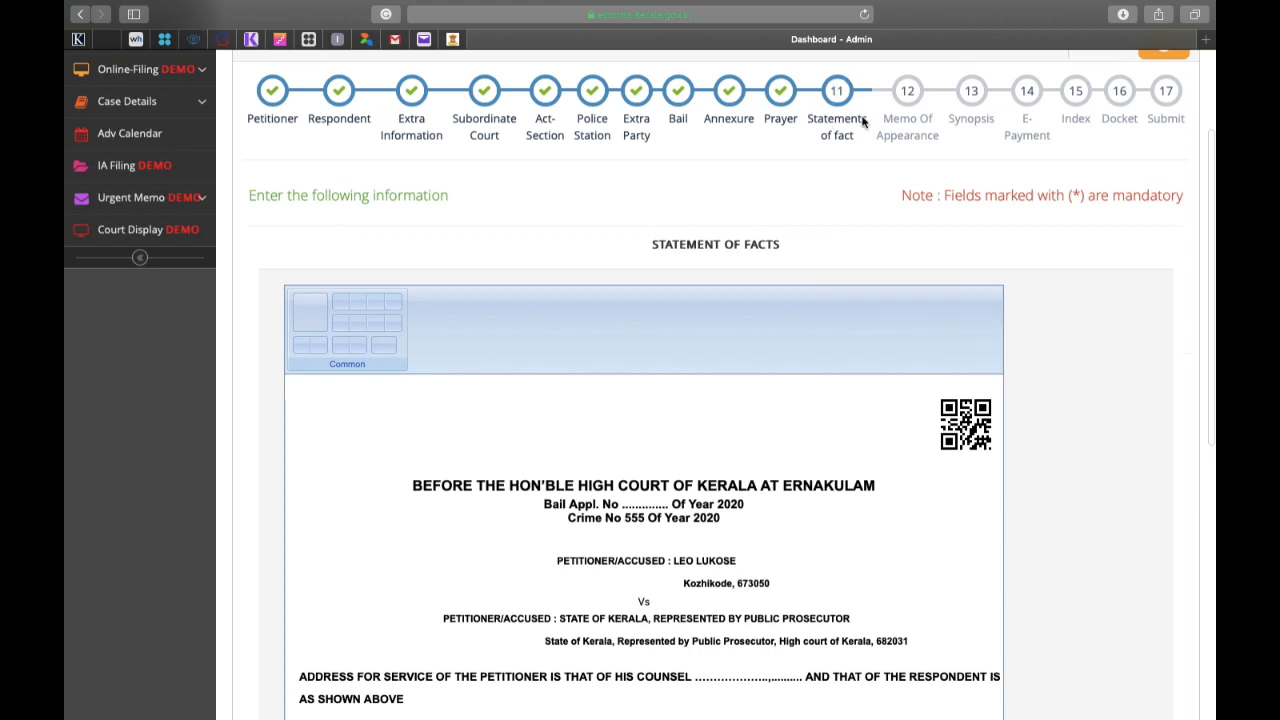
pyautogui.scroll(-5, 815, 225)
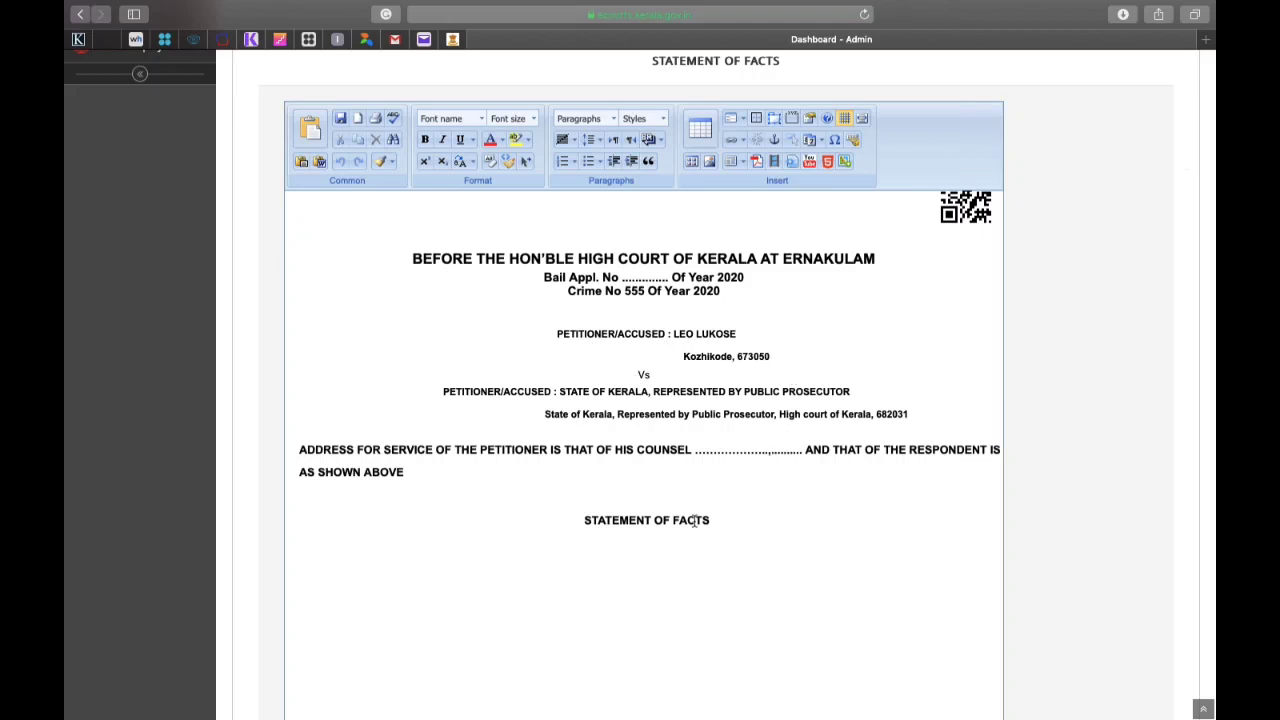
pyautogui.scroll(-5, 676, 552)
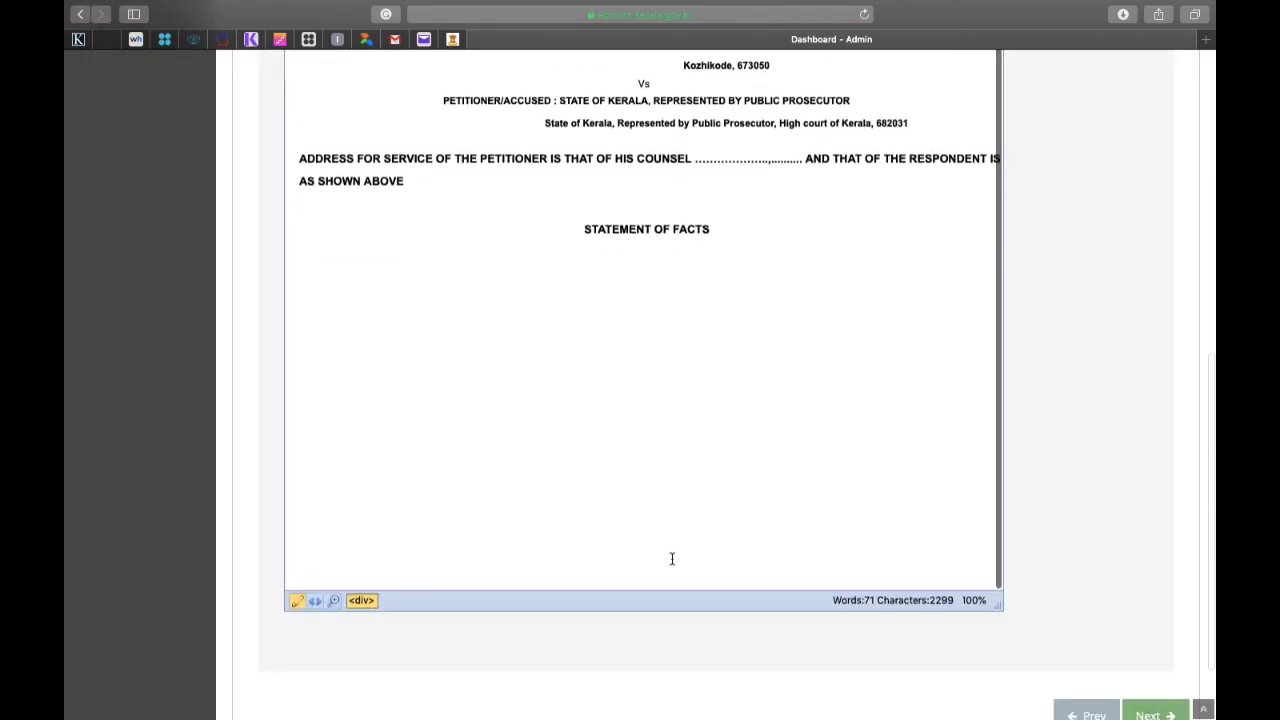
pyautogui.scroll(2, 672, 558)
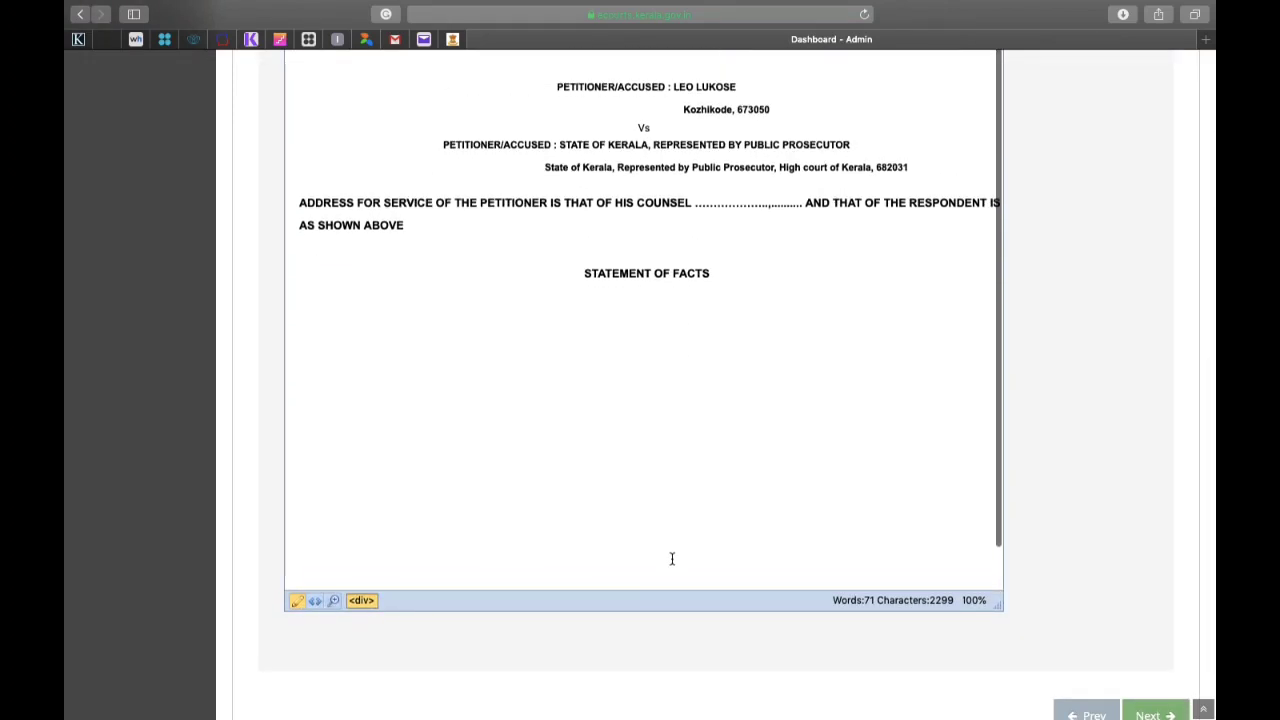
pyautogui.scroll(5, 1091, 271)
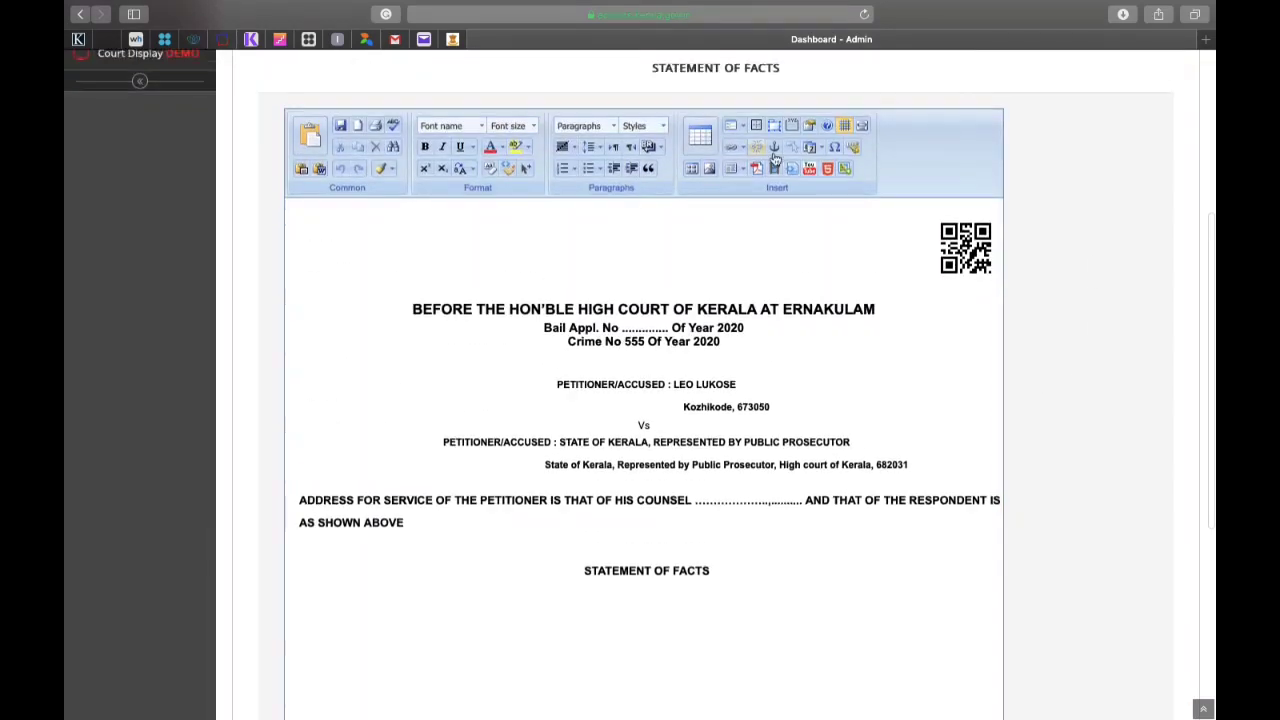
pyautogui.click(720, 571)
pyautogui.press('Return')
pyautogui.write('1. ')
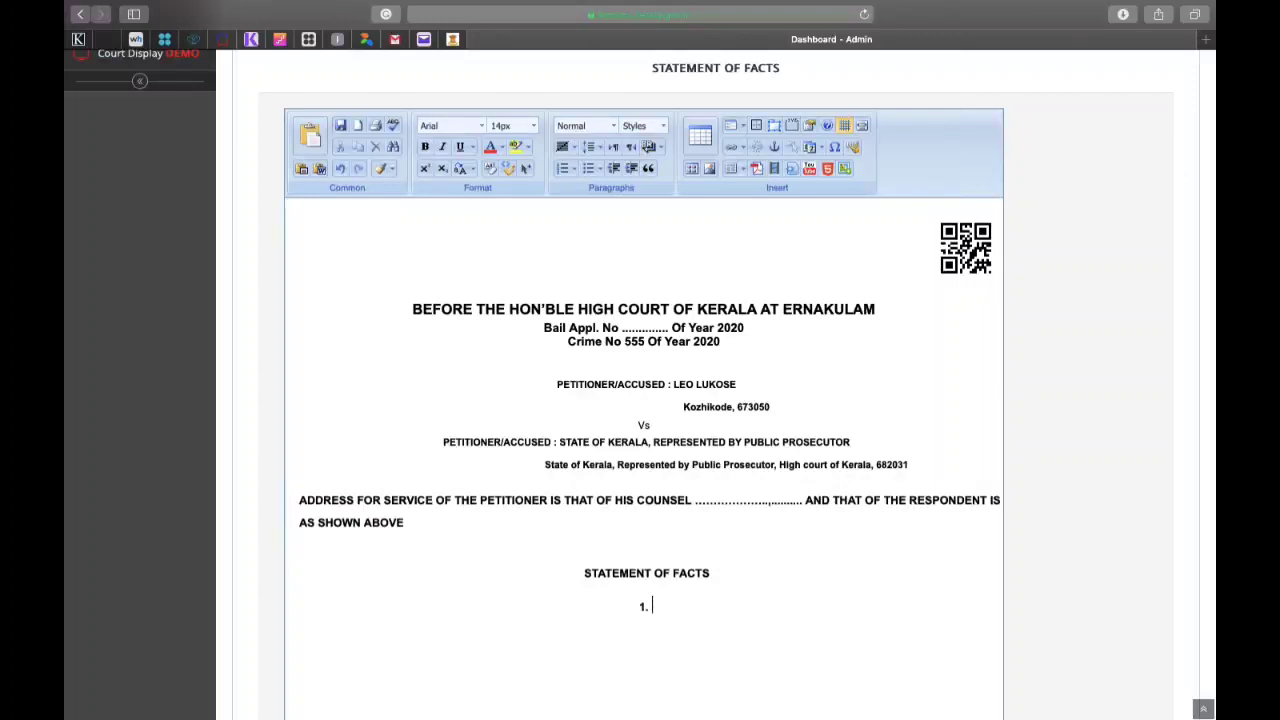
pyautogui.write('.........')
pyautogui.scroll(-5, 1123, 605)
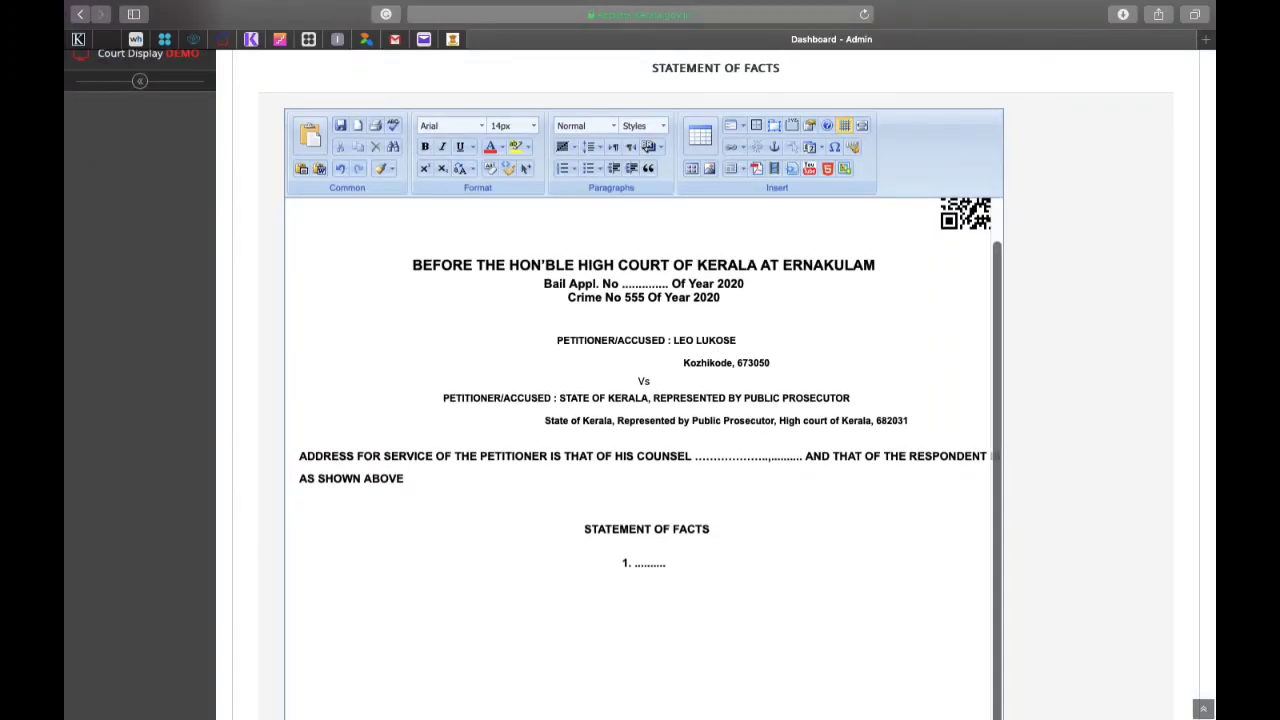
pyautogui.scroll(-2, 1123, 605)
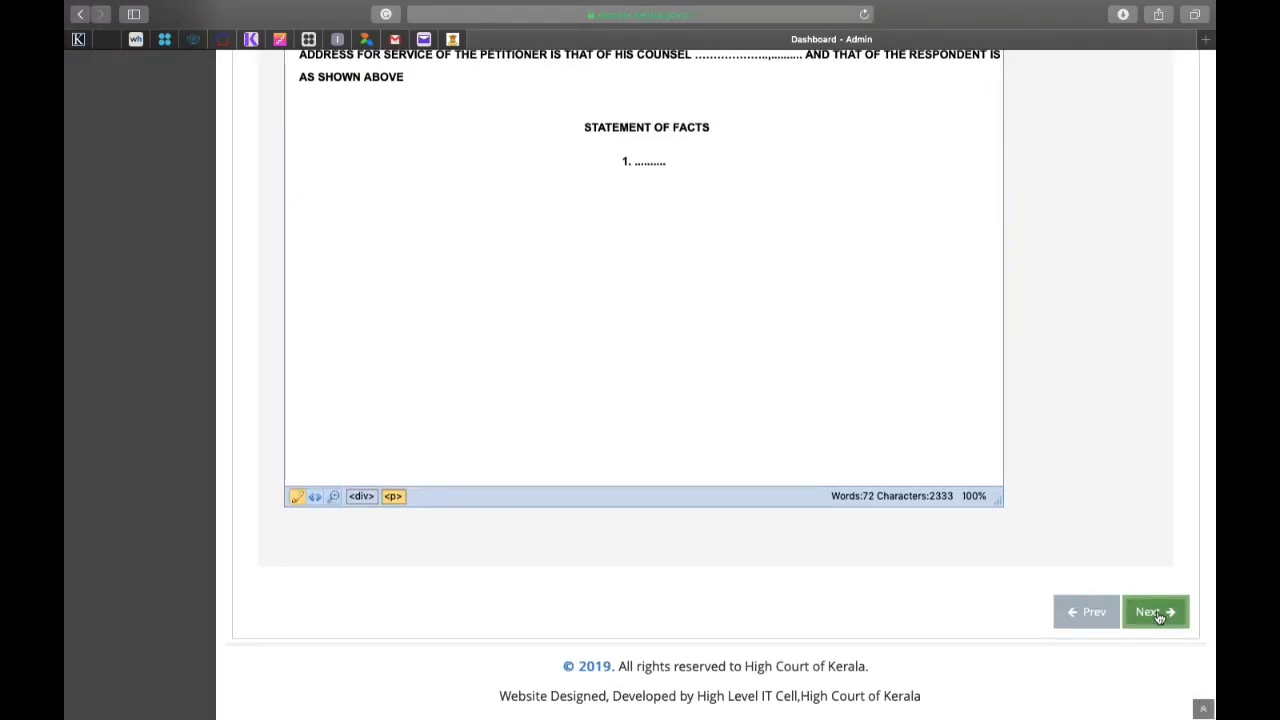
pyautogui.click(1158, 618)
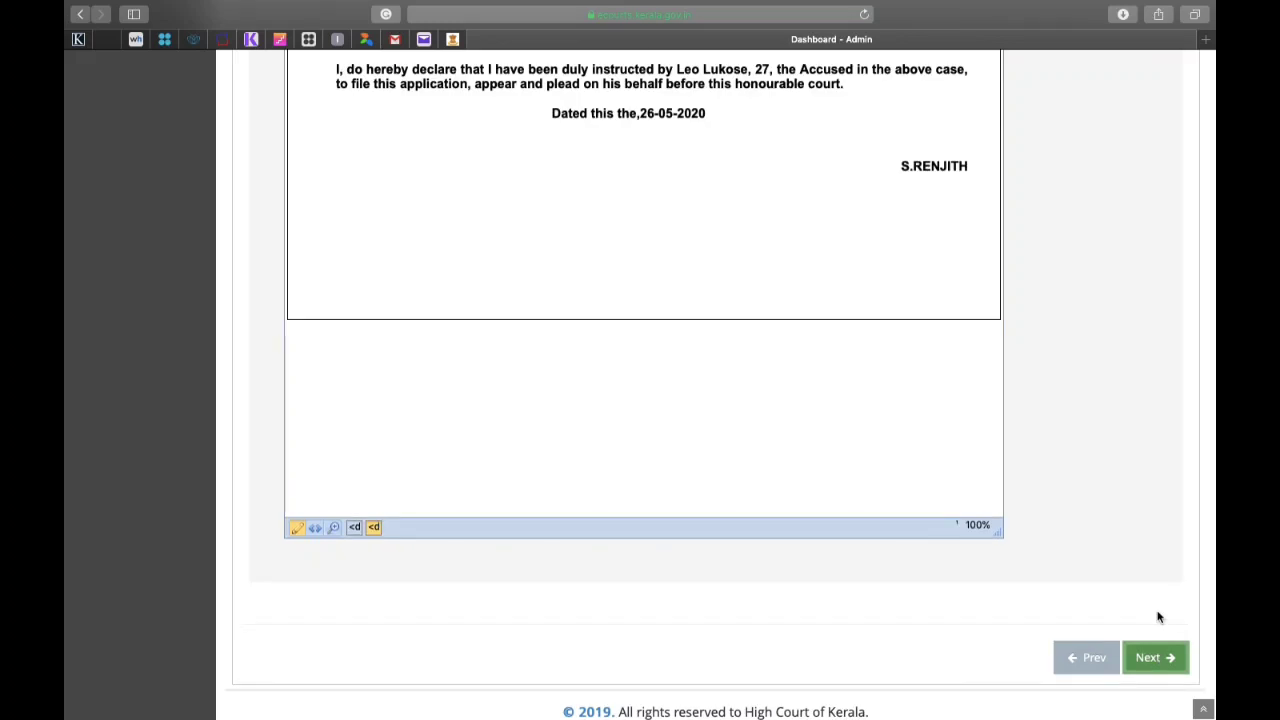
# Review the memo of appearance and move on to the Synopsis step
pyautogui.scroll(5, 860, 206)
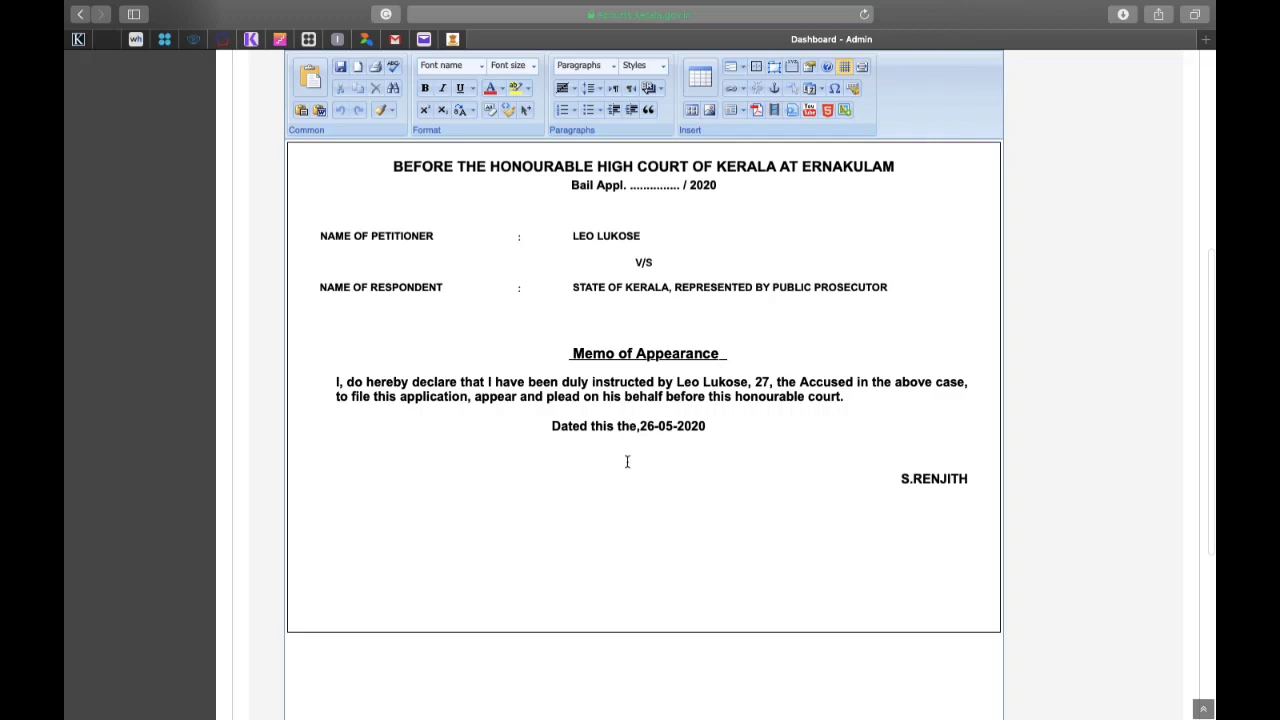
pyautogui.scroll(3, 627, 461)
pyautogui.scroll(-8, 975, 471)
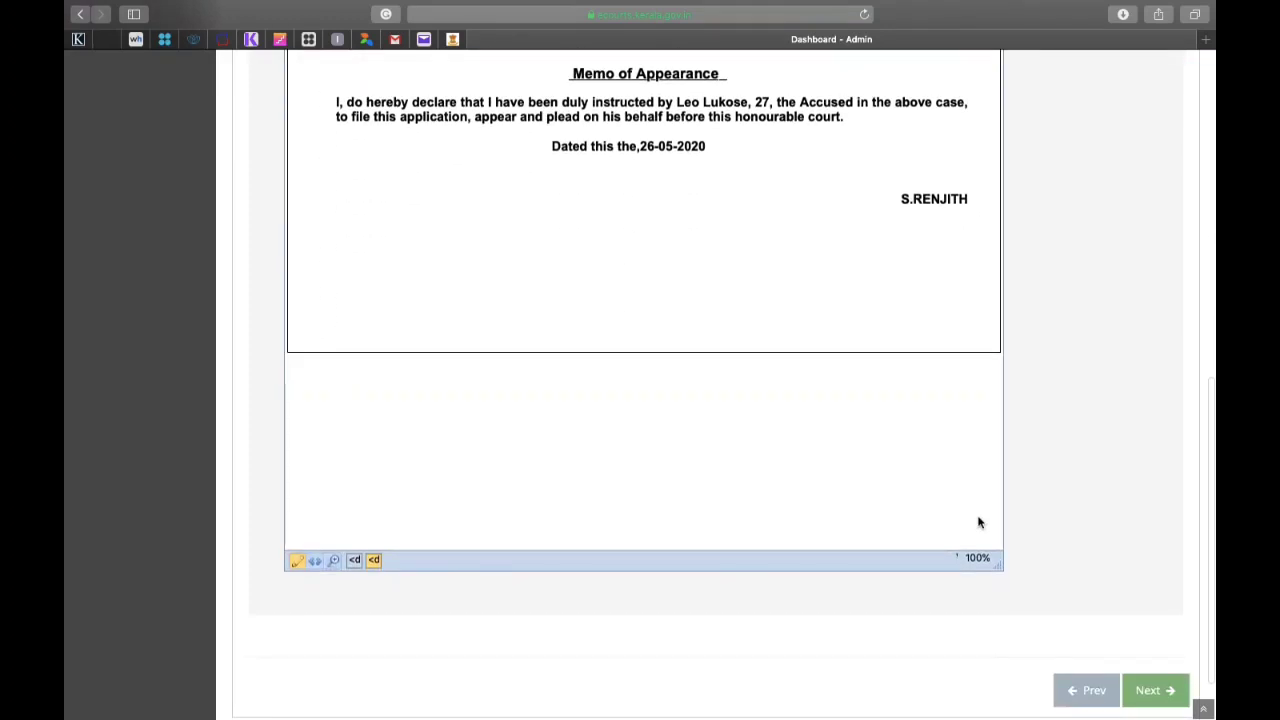
pyautogui.click(1156, 700)
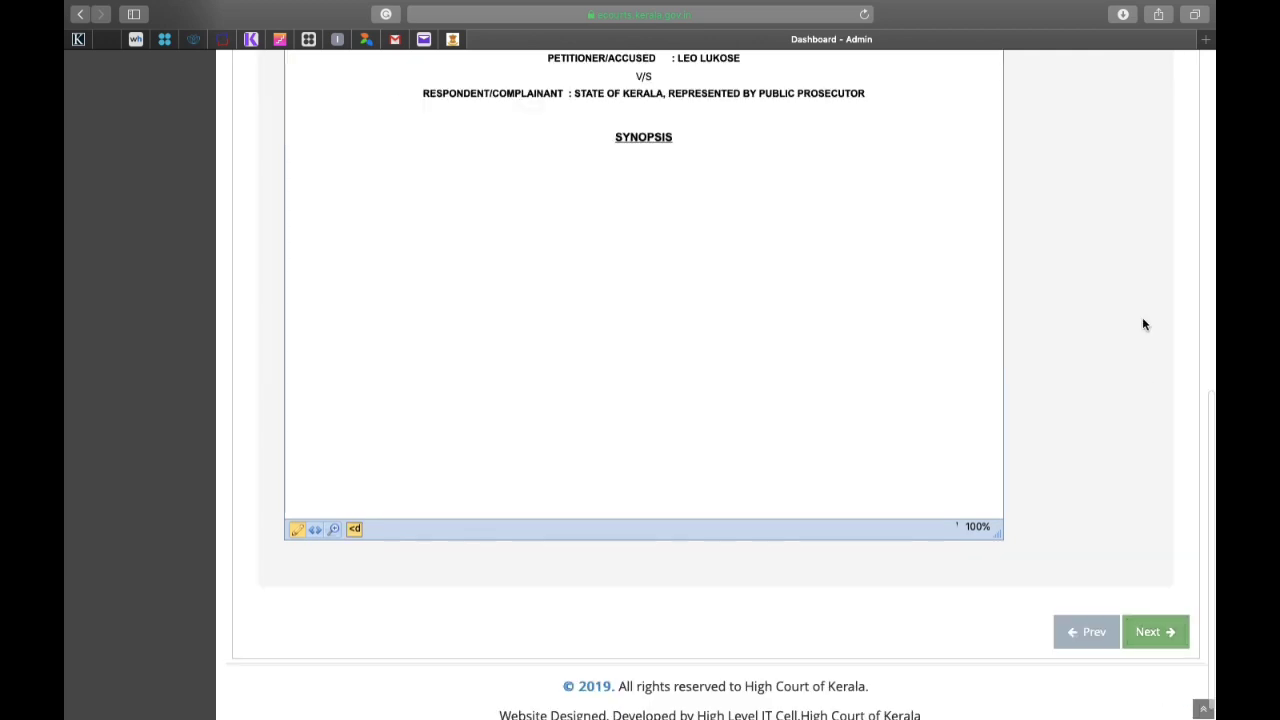
# Scroll through the synopsis and continue to the E-Payment step
pyautogui.scroll(5, 1142, 317)
pyautogui.scroll(4, 1043, 145)
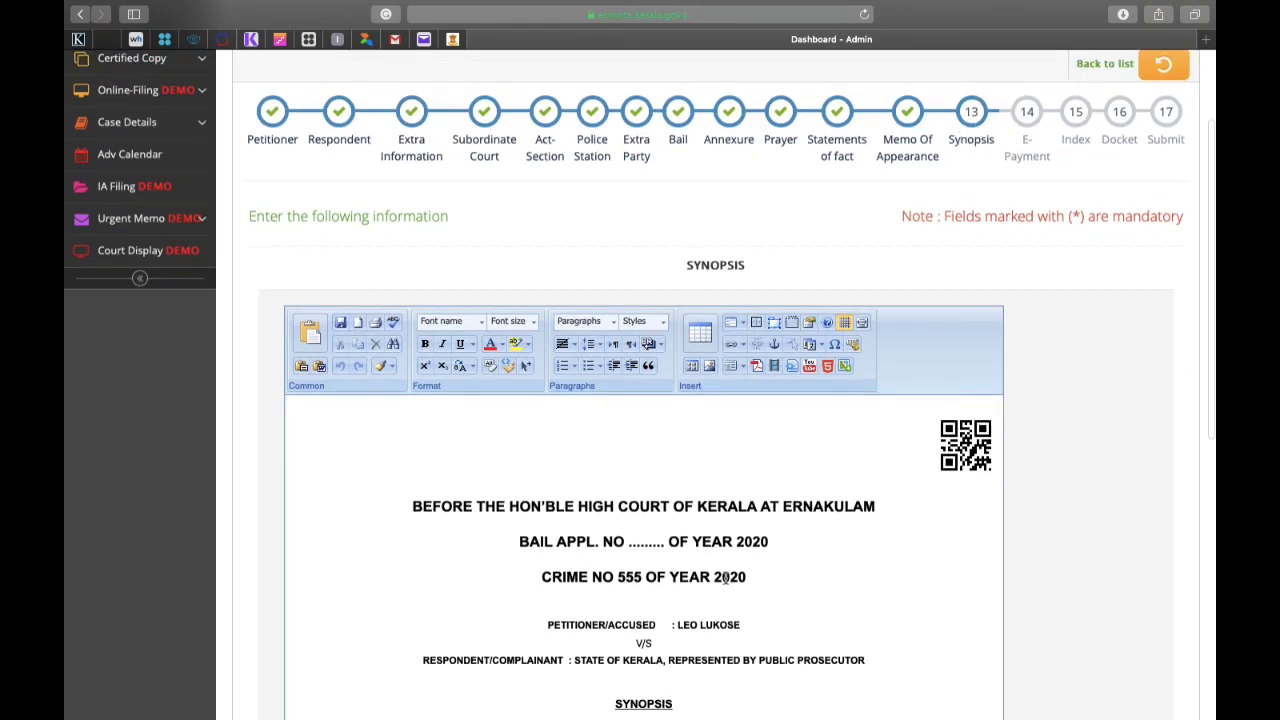
pyautogui.scroll(-3, 726, 578)
pyautogui.scroll(-8, 714, 577)
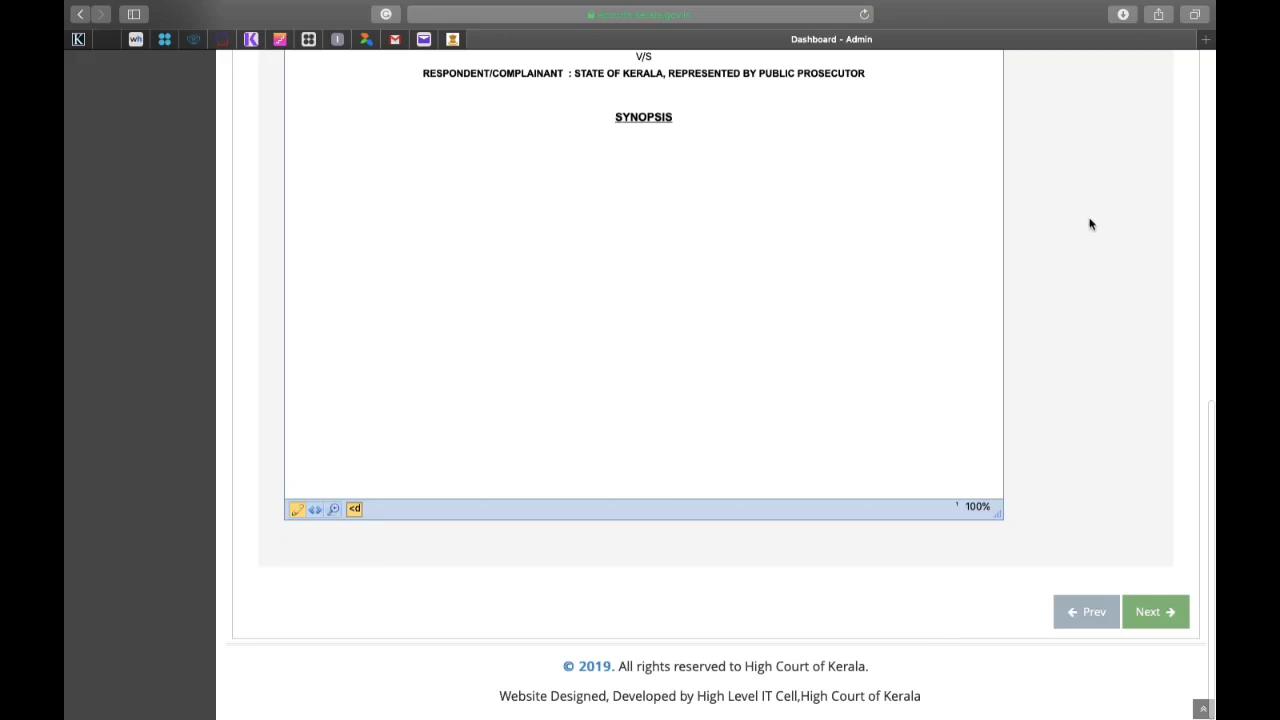
pyautogui.click(1158, 611)
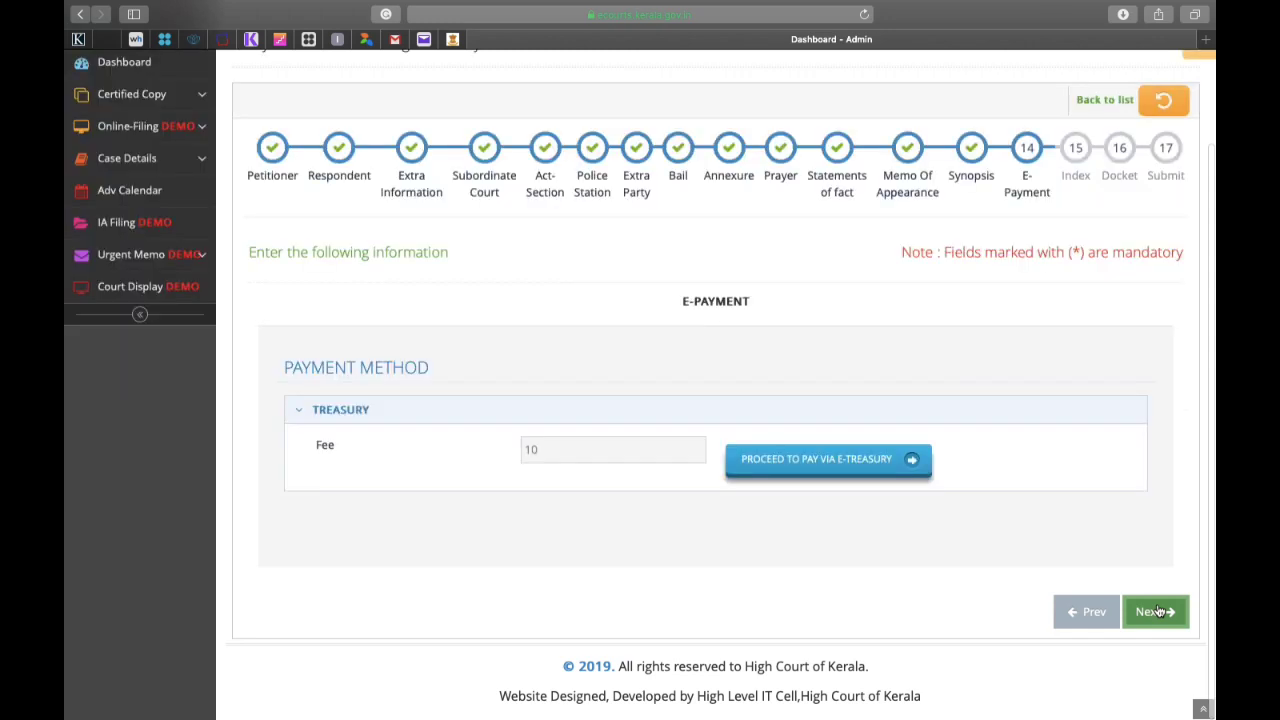
# Start paying the filing fee via e-Treasury Kerala from the E-Payment step
pyautogui.moveTo(983, 5)
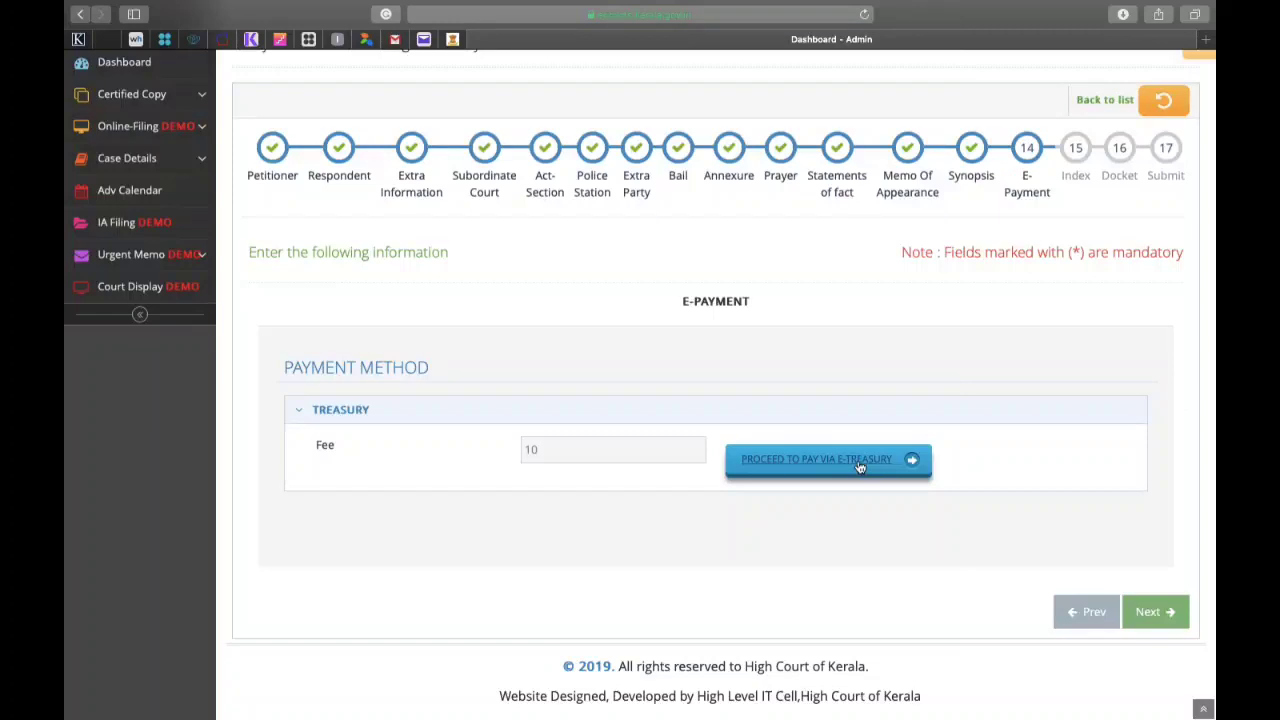
pyautogui.click(858, 462)
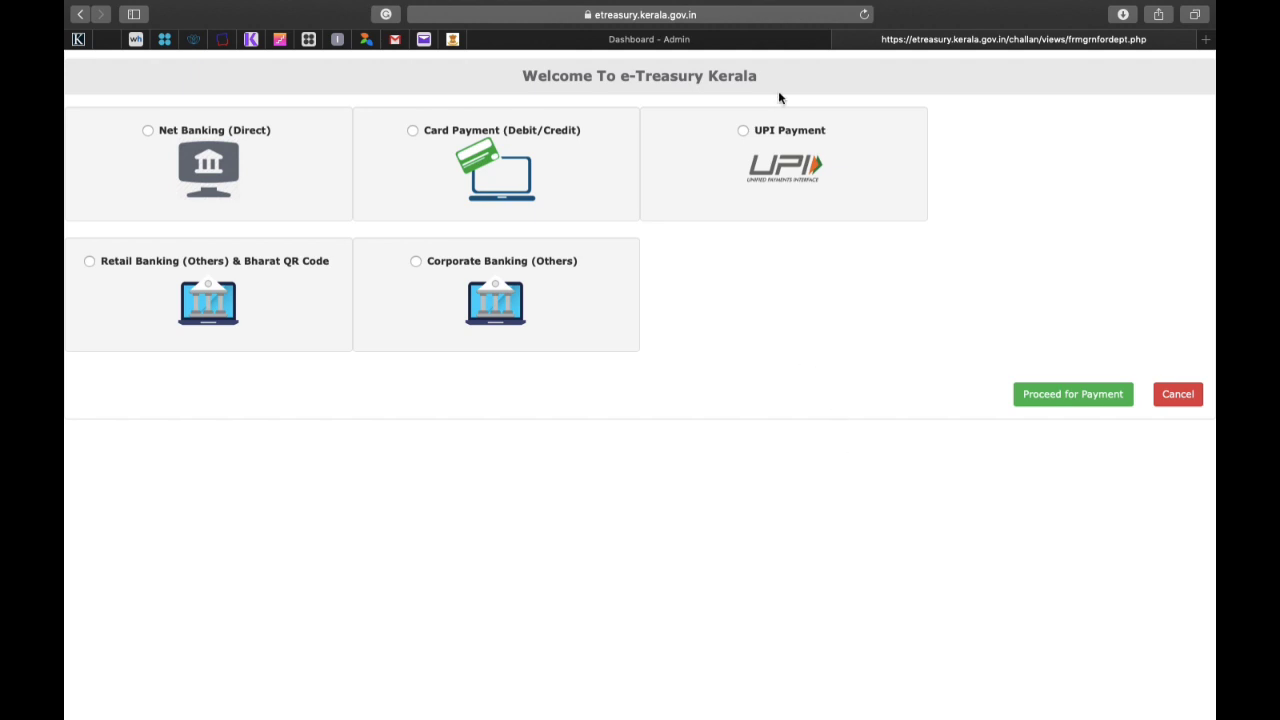
# Choose UPI Payment, dismiss the GRN notice, and continue to the Federal Bank gateway
pyautogui.click(743, 131)
pyautogui.click(1066, 400)
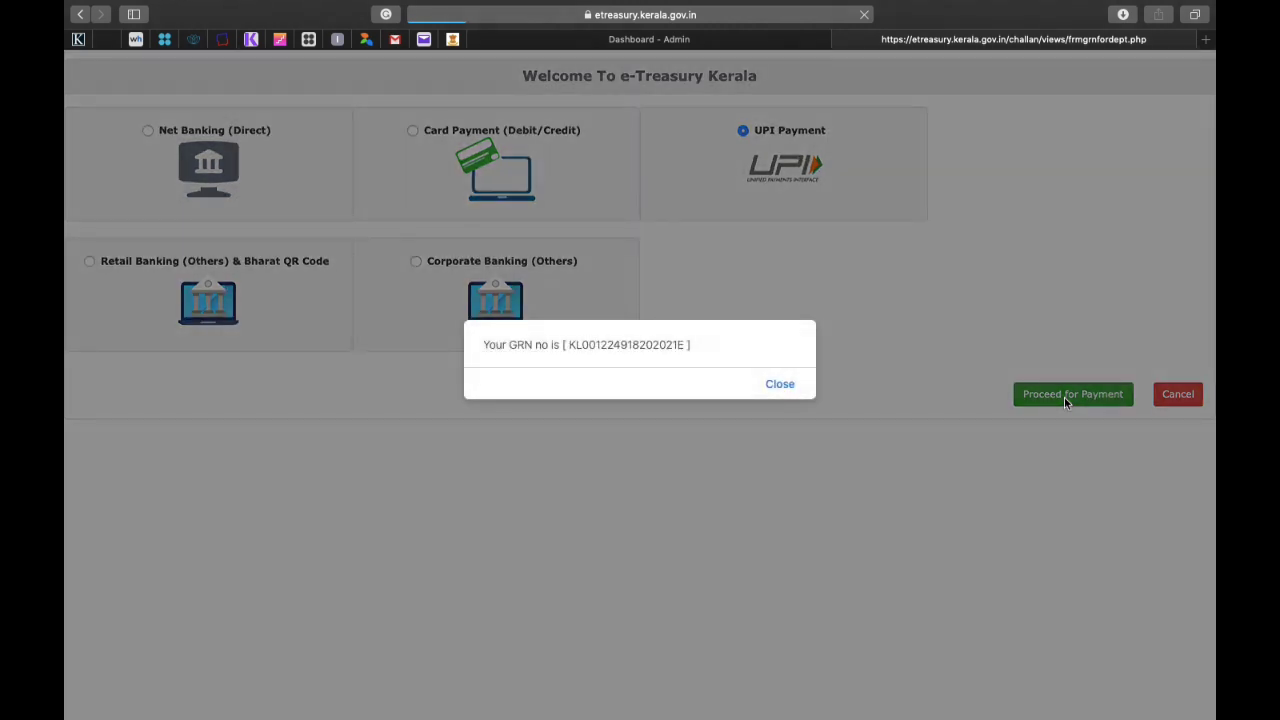
pyautogui.click(781, 386)
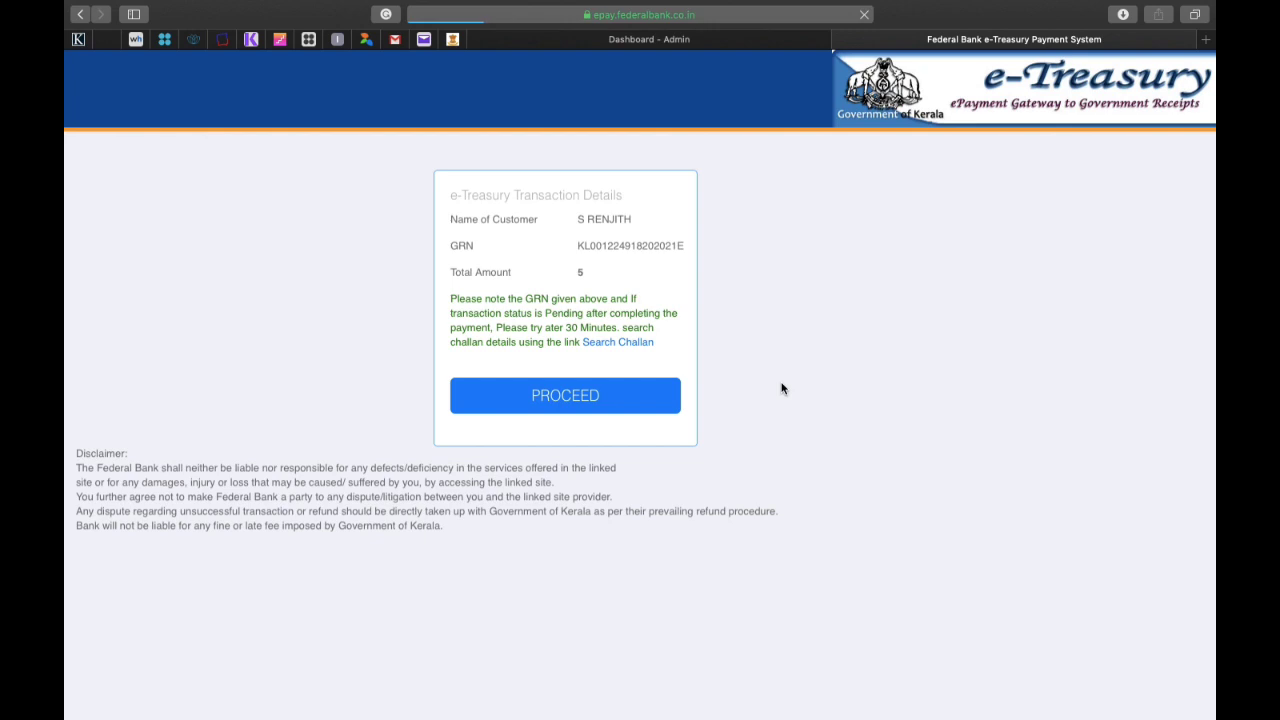
pyautogui.click(570, 395)
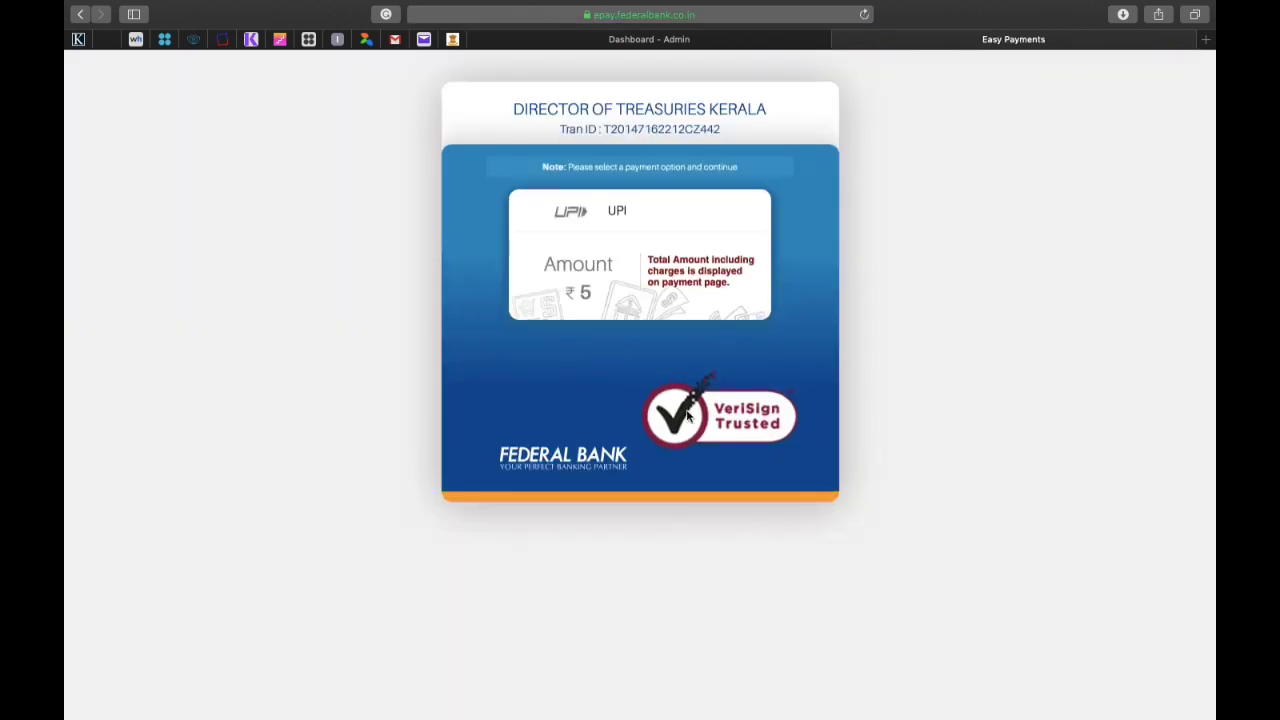
# Pay the ₹5 fee by UPI, entering the payer's UPI virtual id
pyautogui.click(616, 212)
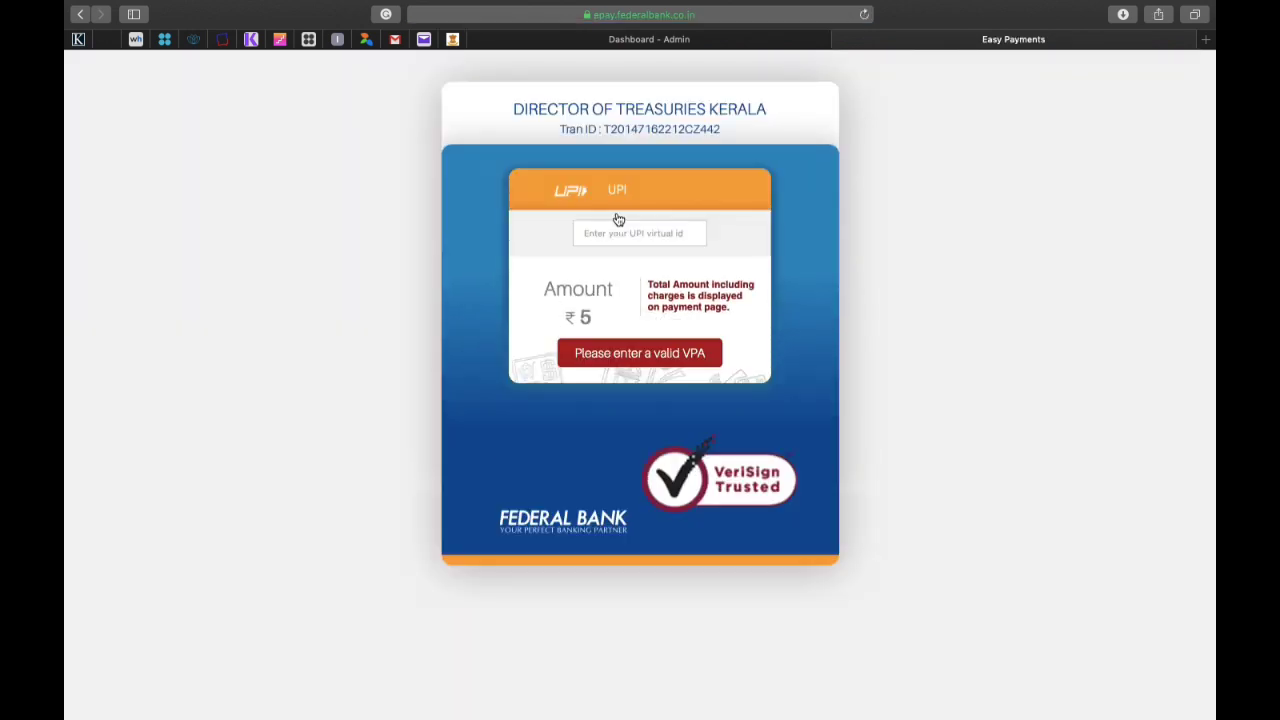
pyautogui.click(615, 232)
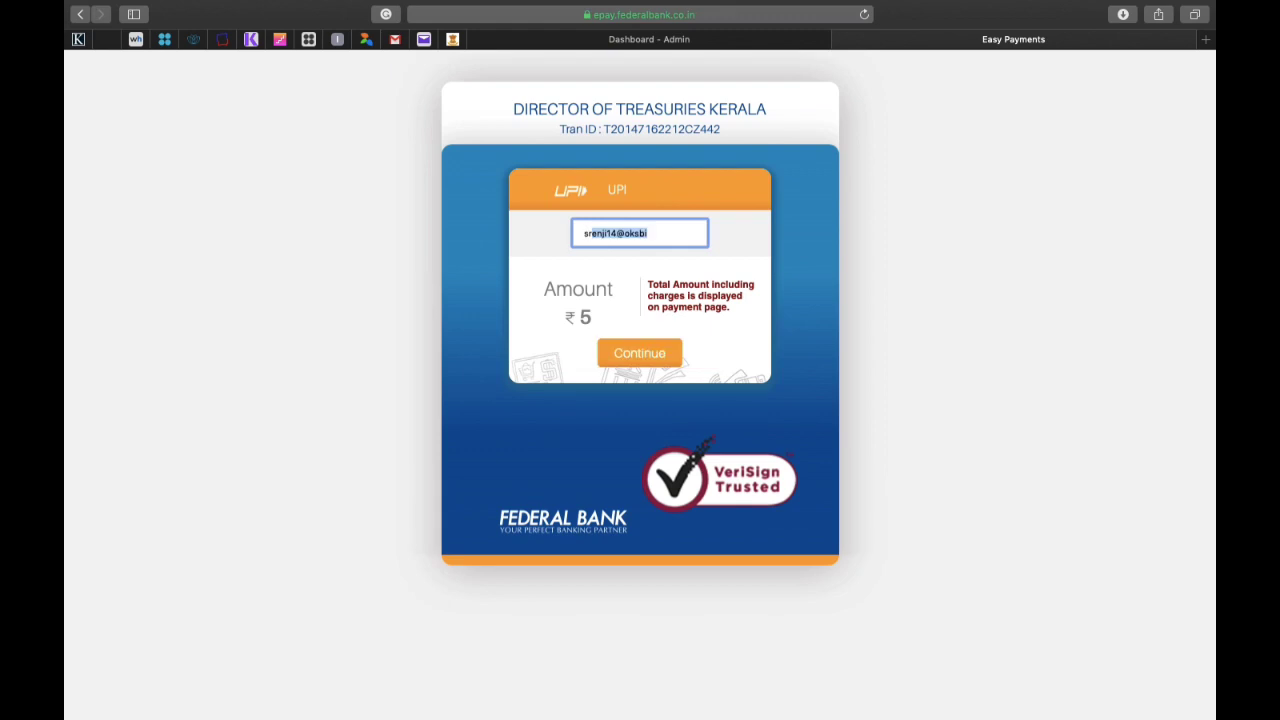
pyautogui.click(676, 231)
pyautogui.click(640, 353)
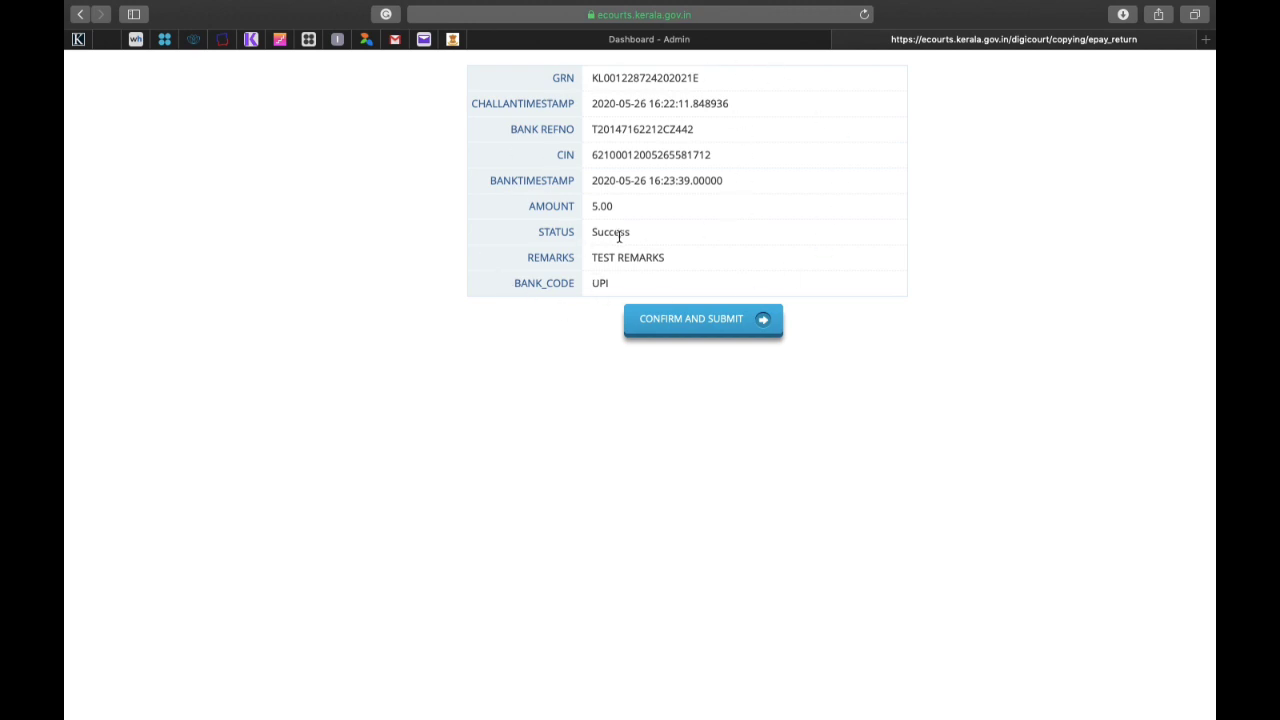
# Confirm and submit the paid application, acknowledge the success message, then advance to Index
pyautogui.click(691, 322)
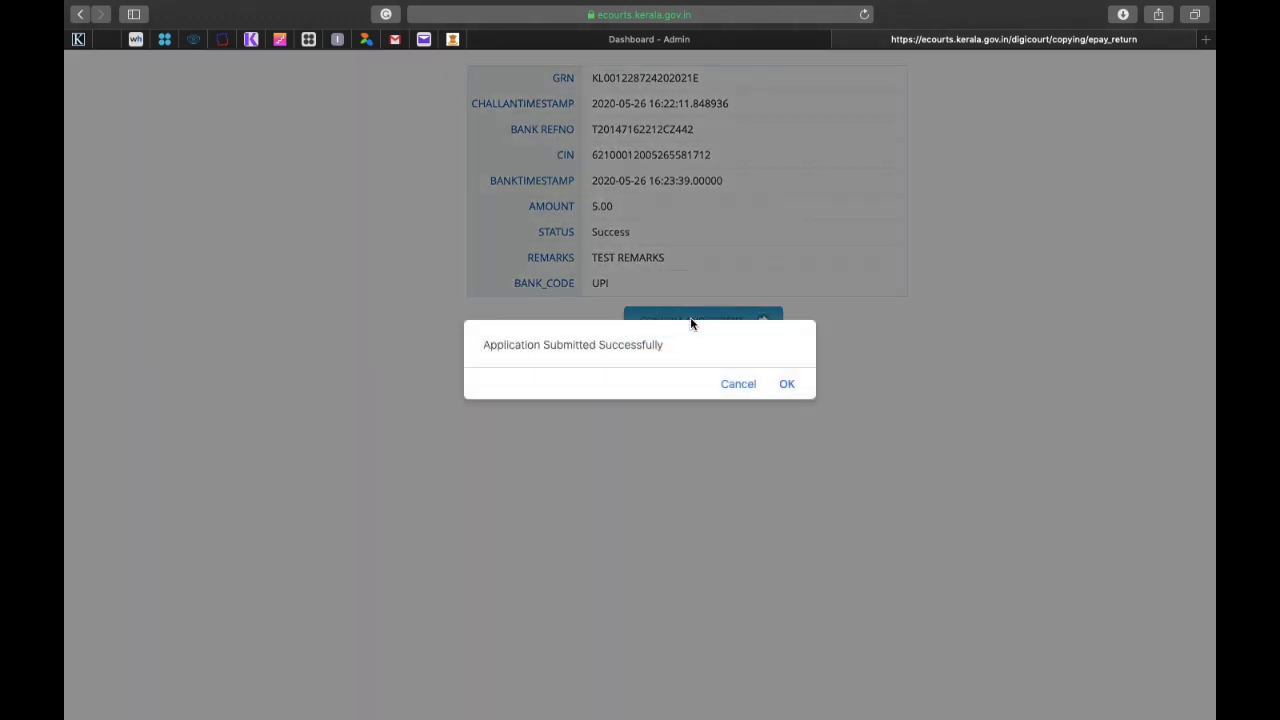
pyautogui.click(787, 386)
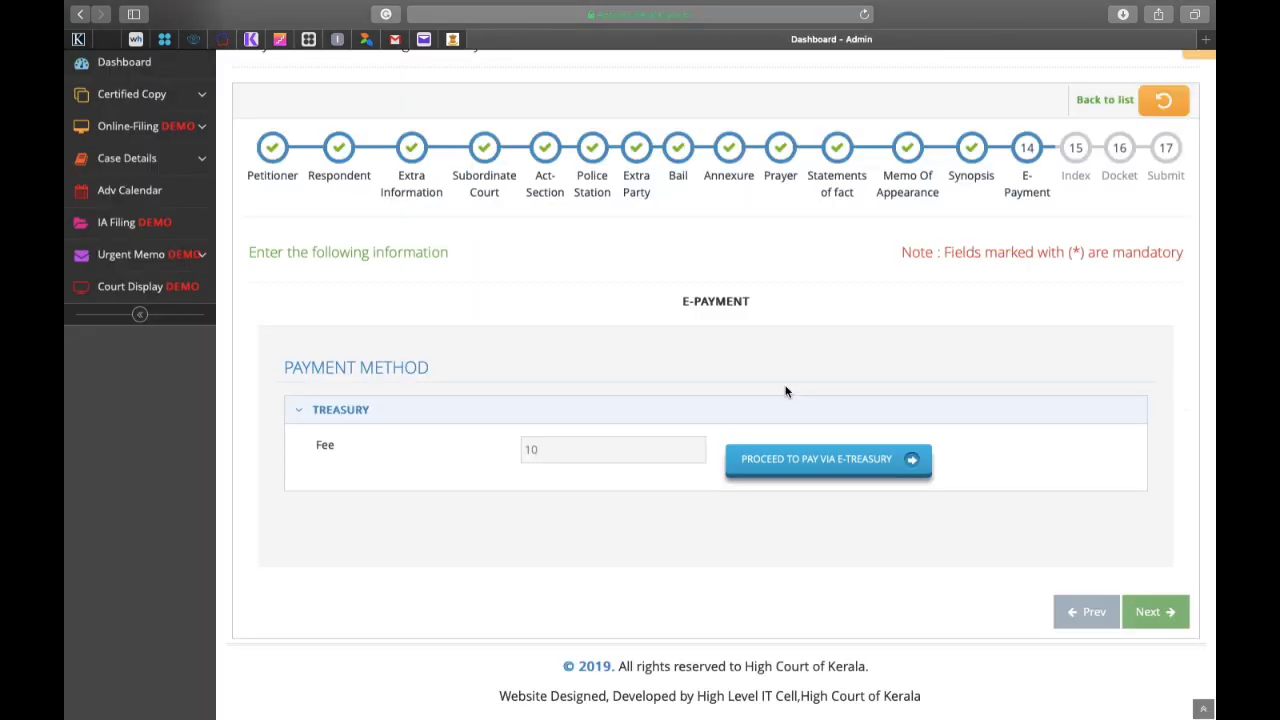
pyautogui.click(1166, 613)
# Look over the index of contents, then continue to the Docket drafted for Crime No 555 of 2020
pyautogui.scroll(-2, 964, 603)
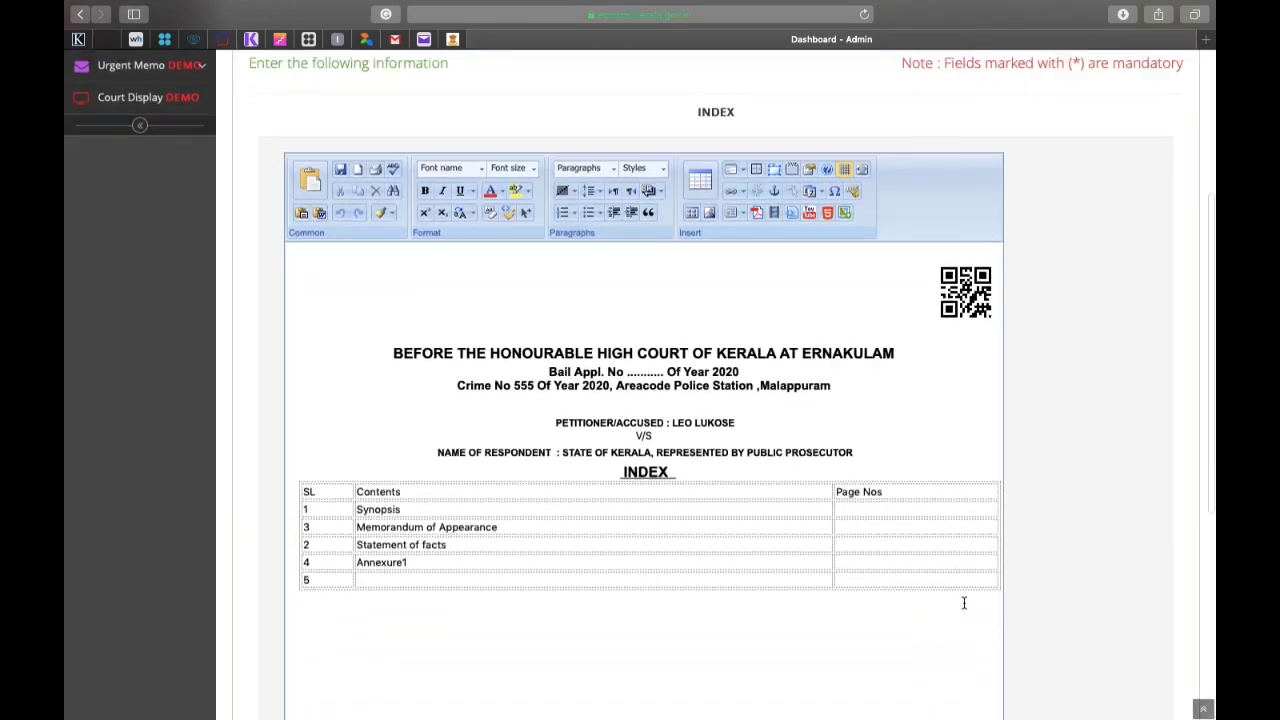
pyautogui.scroll(-1, 963, 602)
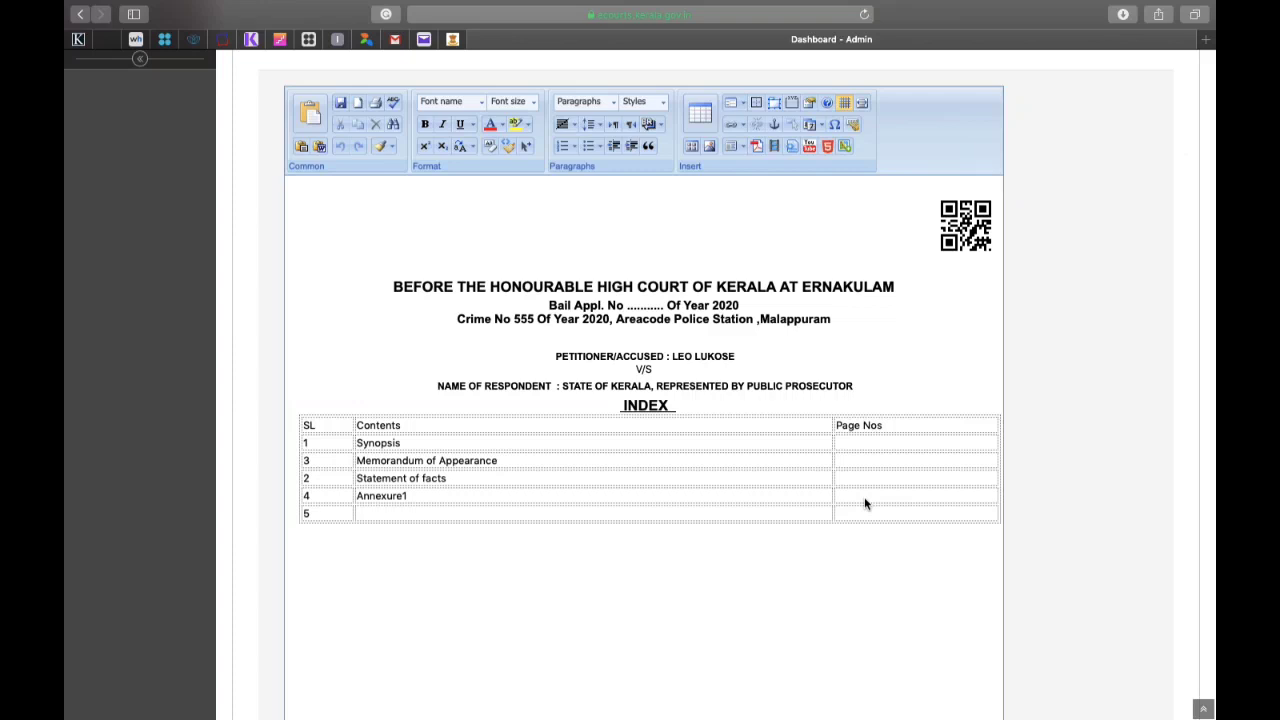
pyautogui.scroll(-5, 864, 497)
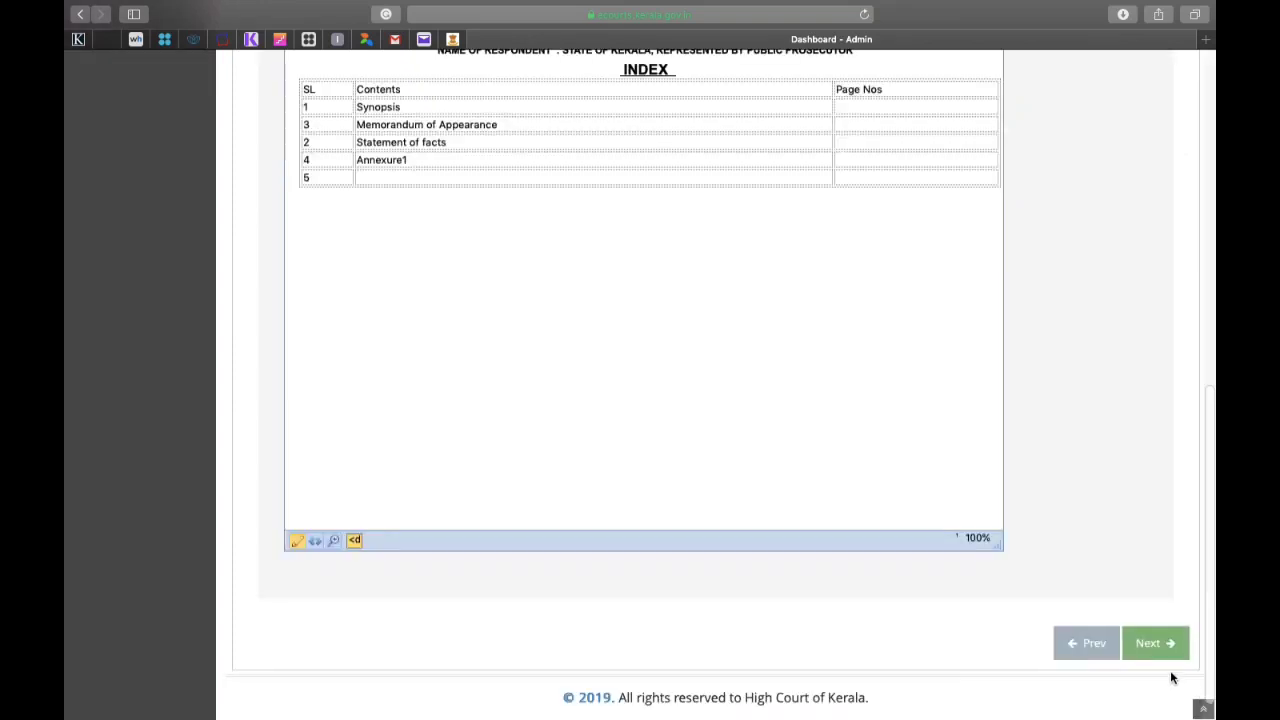
pyautogui.click(1155, 643)
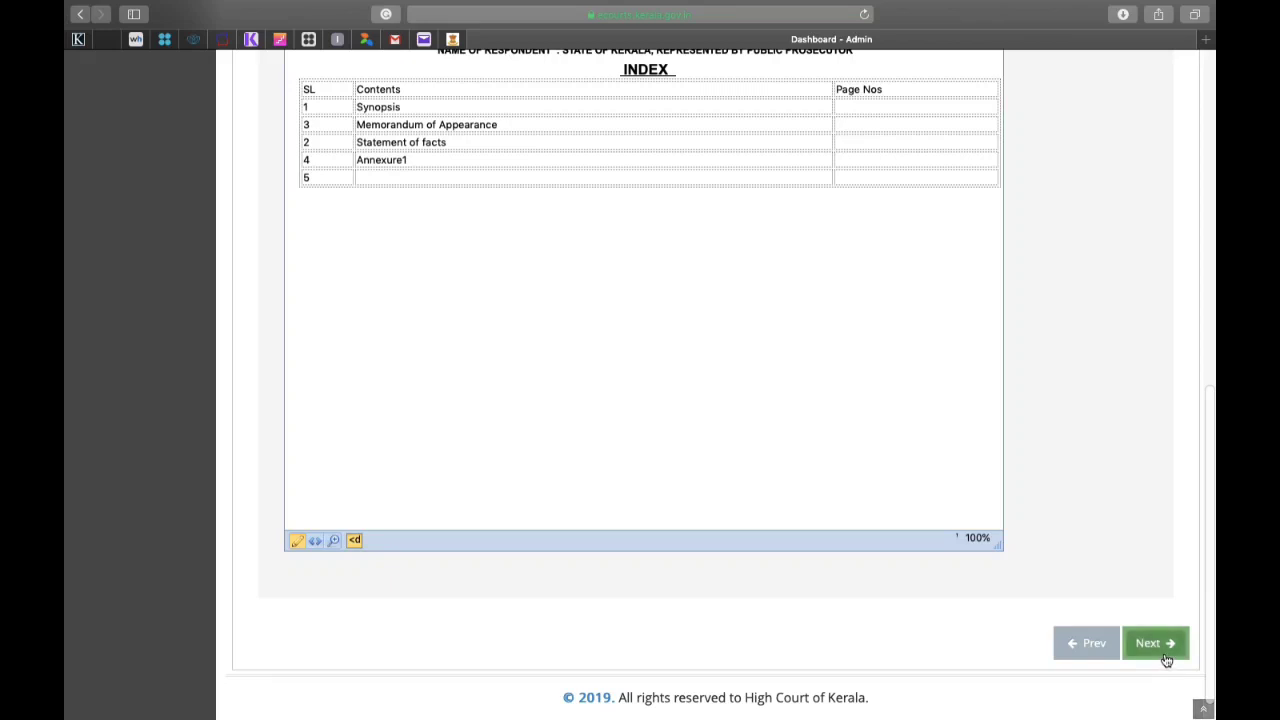
pyautogui.scroll(4, 728, 430)
pyautogui.scroll(5, 726, 430)
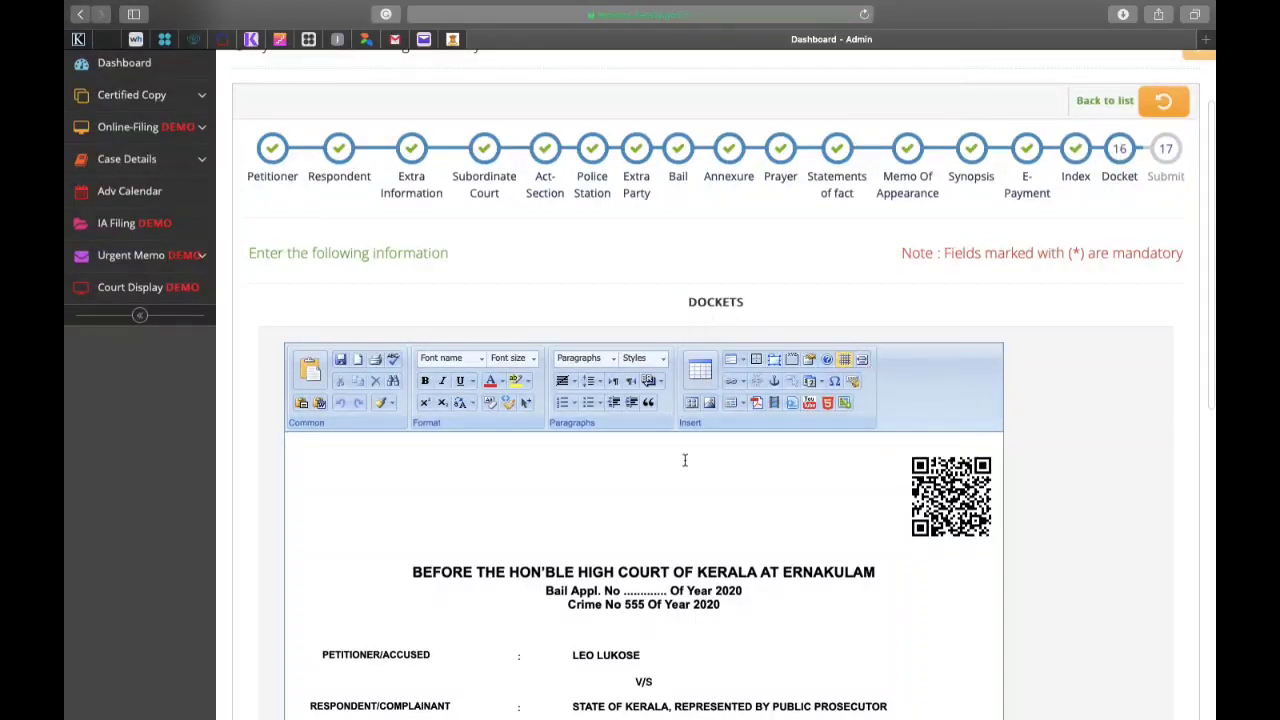
# Save the bail application docket as a draft and proceed to the OTP Submit step
pyautogui.scroll(-4, 686, 460)
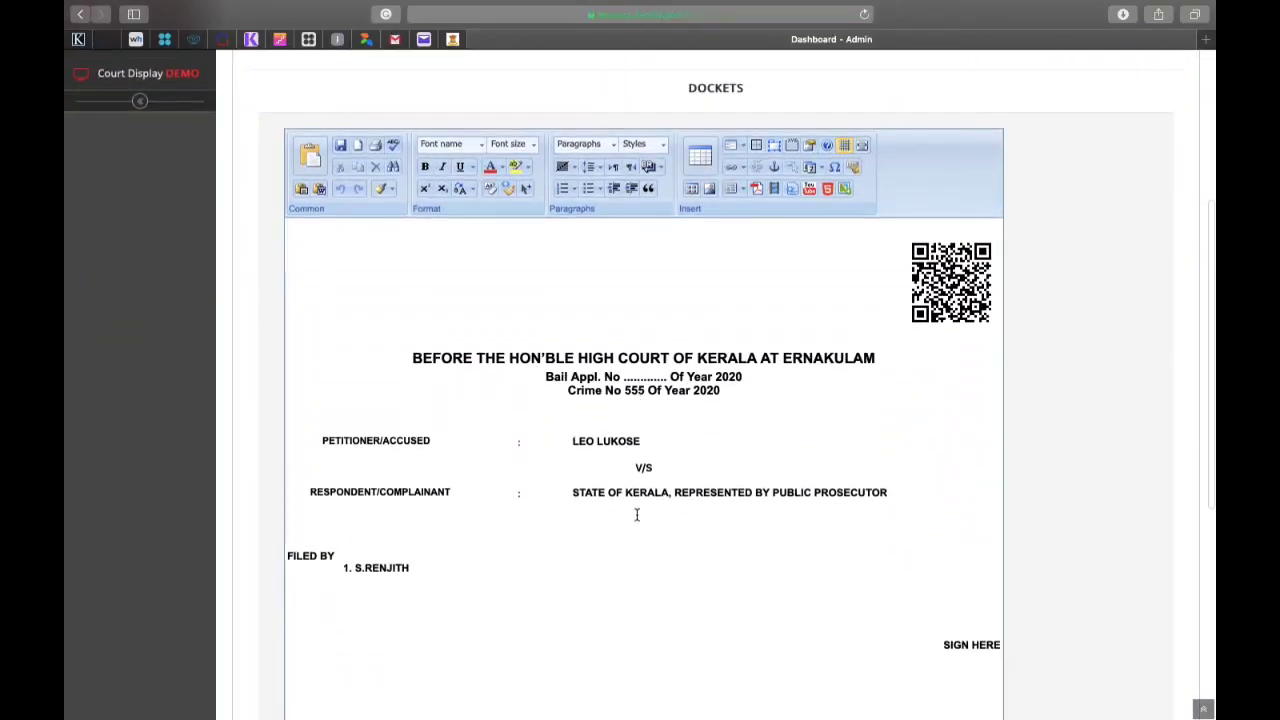
pyautogui.click(656, 377)
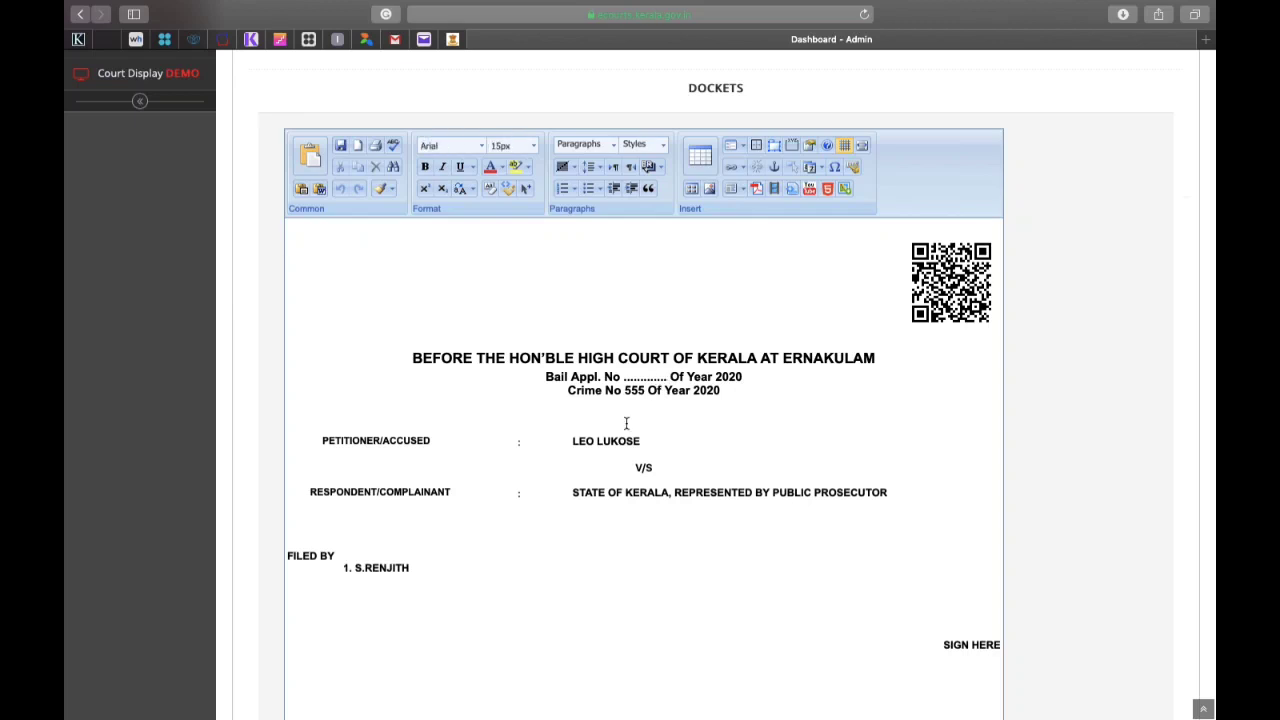
pyautogui.scroll(-2, 410, 549)
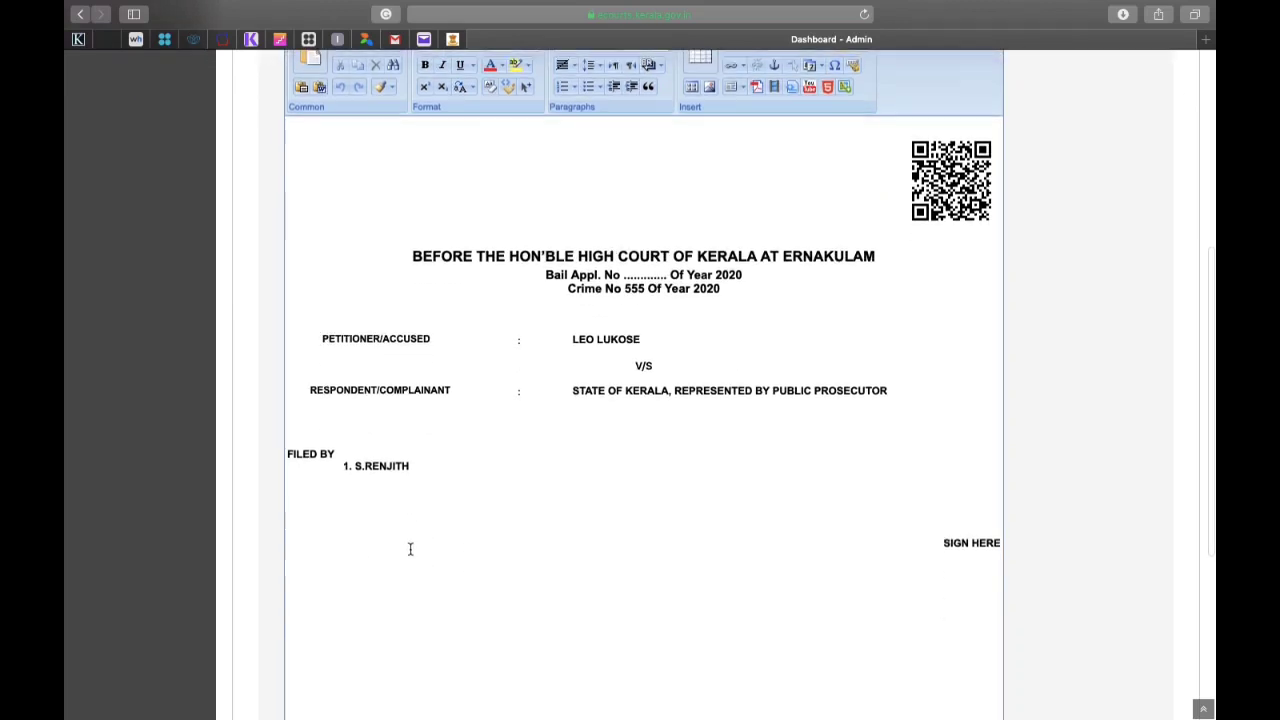
pyautogui.scroll(-5, 410, 549)
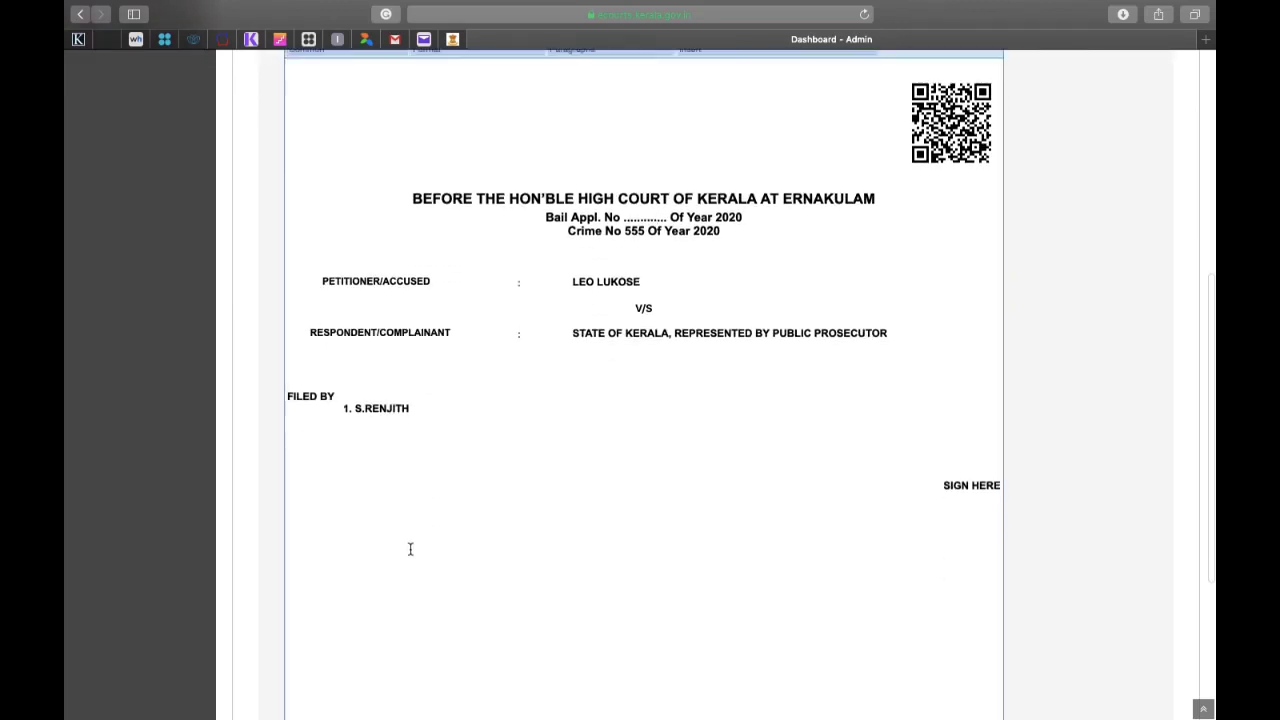
pyautogui.click(731, 583)
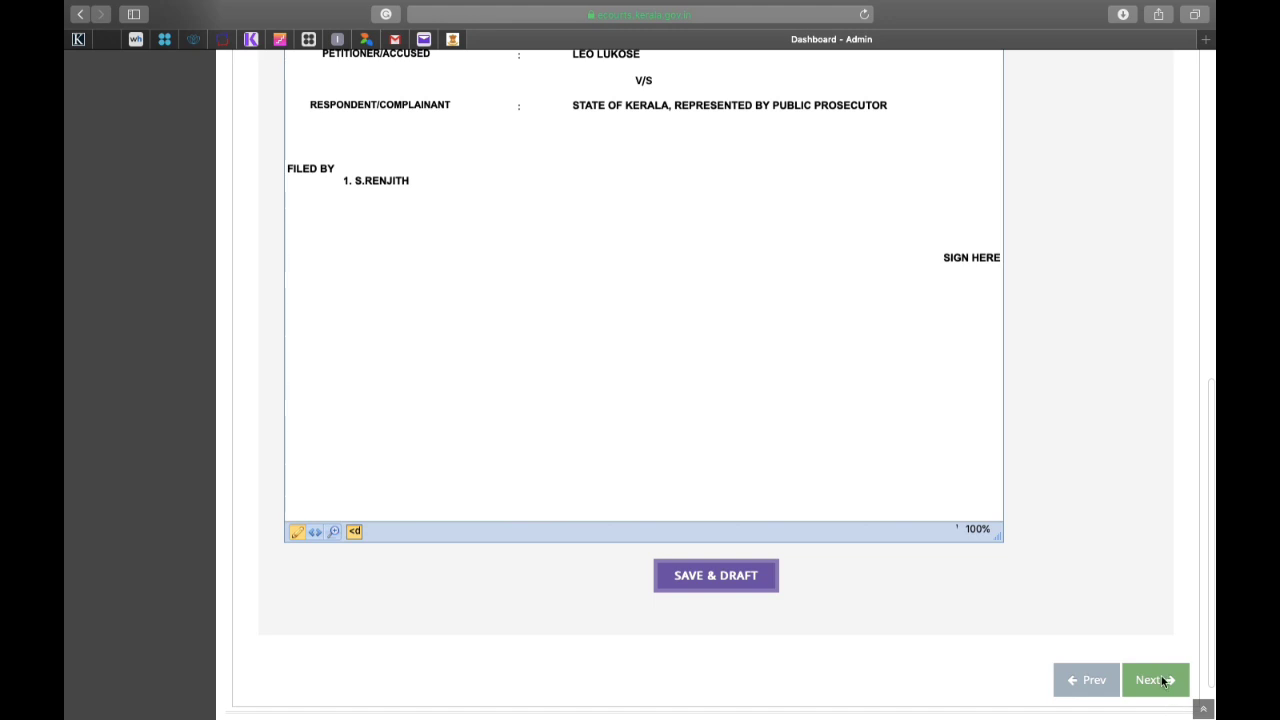
pyautogui.click(1155, 680)
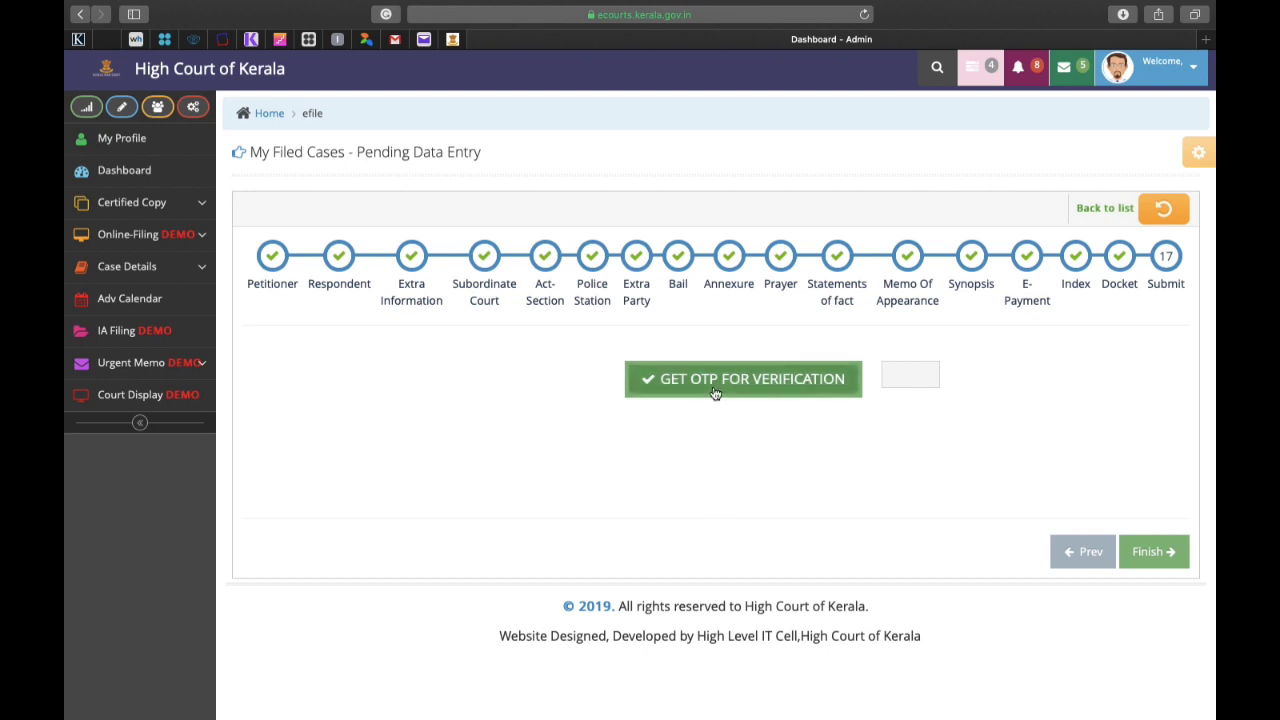
pyautogui.click(817, 398)
# Enter the received OTP and finish filing Bail Appl. 131/2020
pyautogui.click(900, 377)
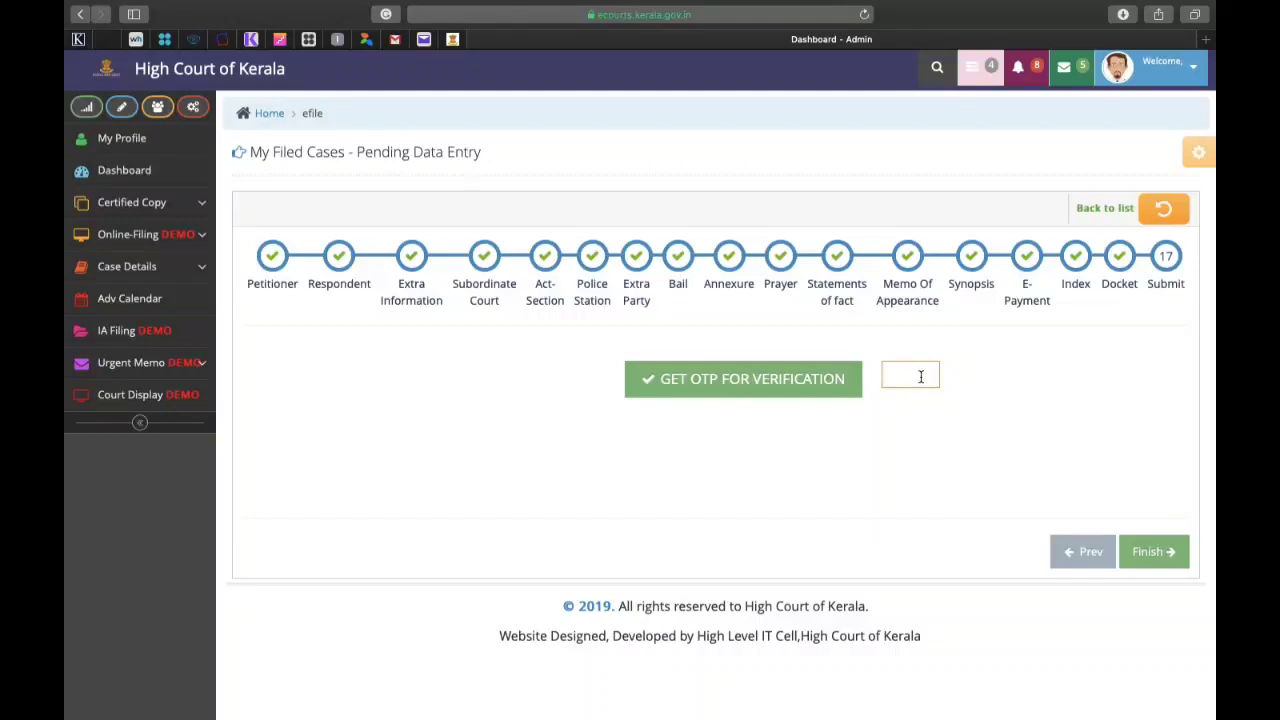
pyautogui.click(1145, 561)
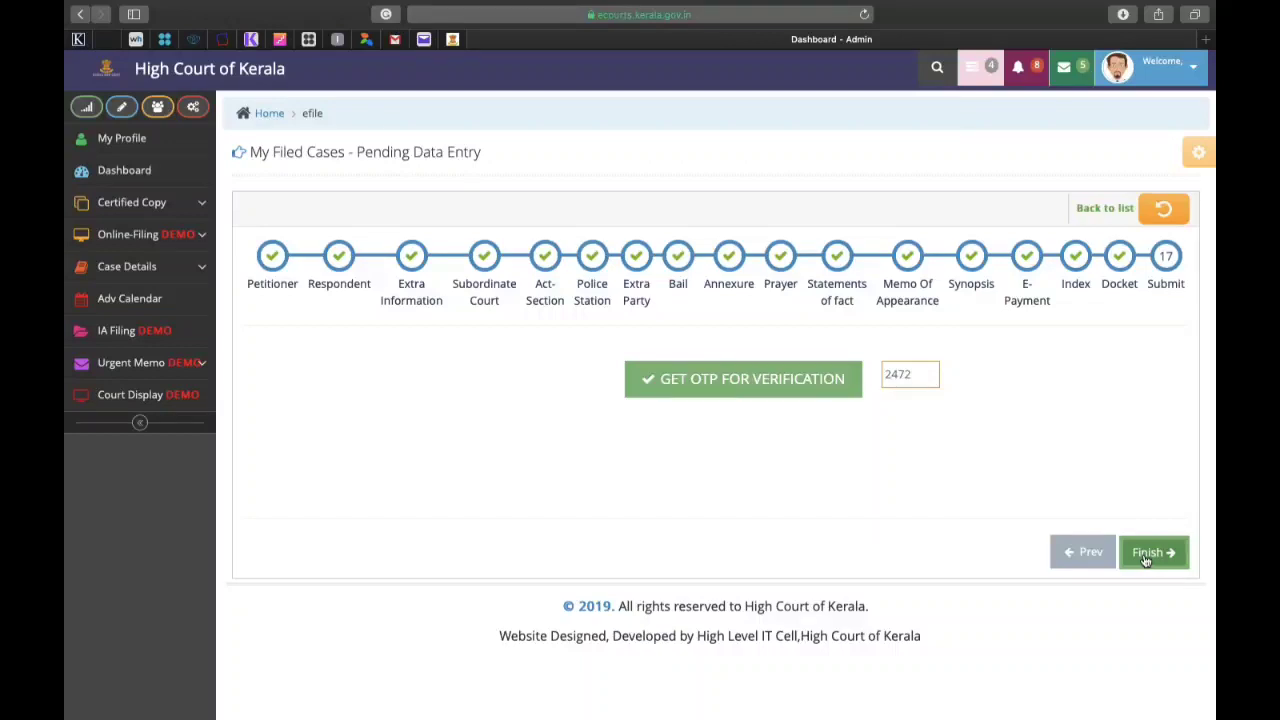
pyautogui.click(1145, 560)
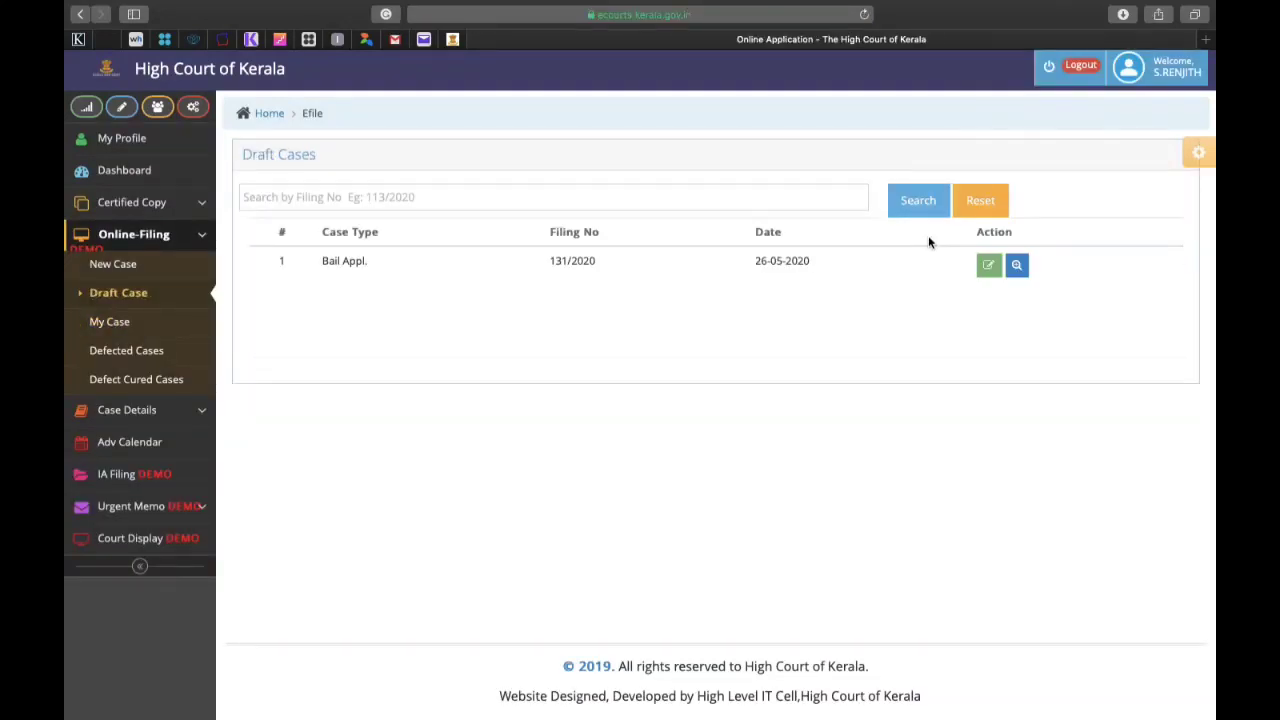
# Reopen draft Bail Appl. 131/2020 and scroll through its Petitioner form
pyautogui.click(989, 266)
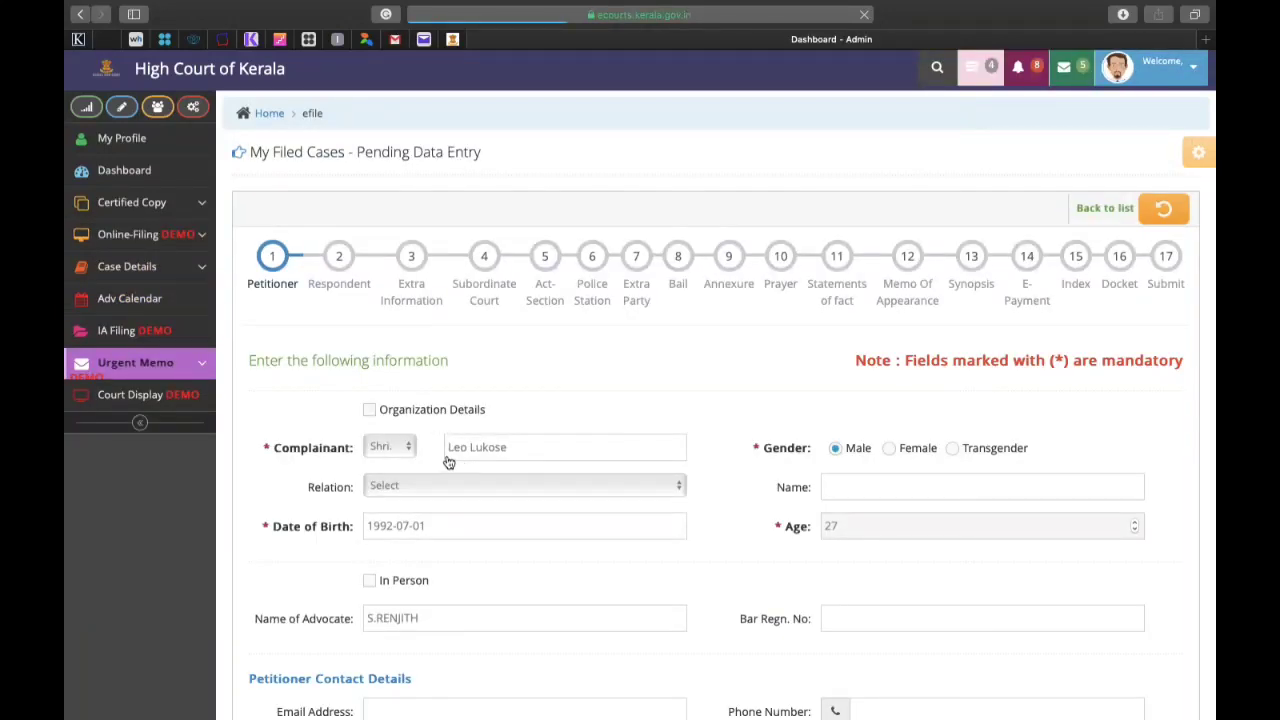
pyautogui.scroll(-5, 449, 461)
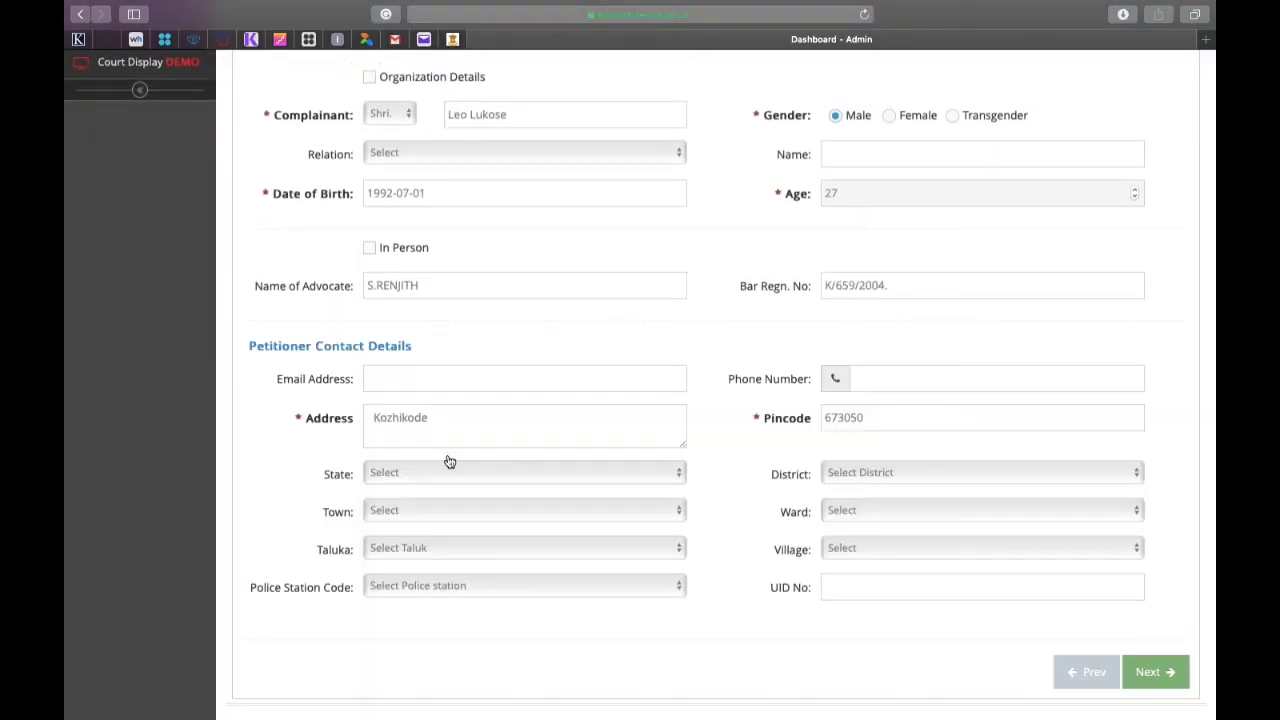
pyautogui.scroll(-1, 449, 461)
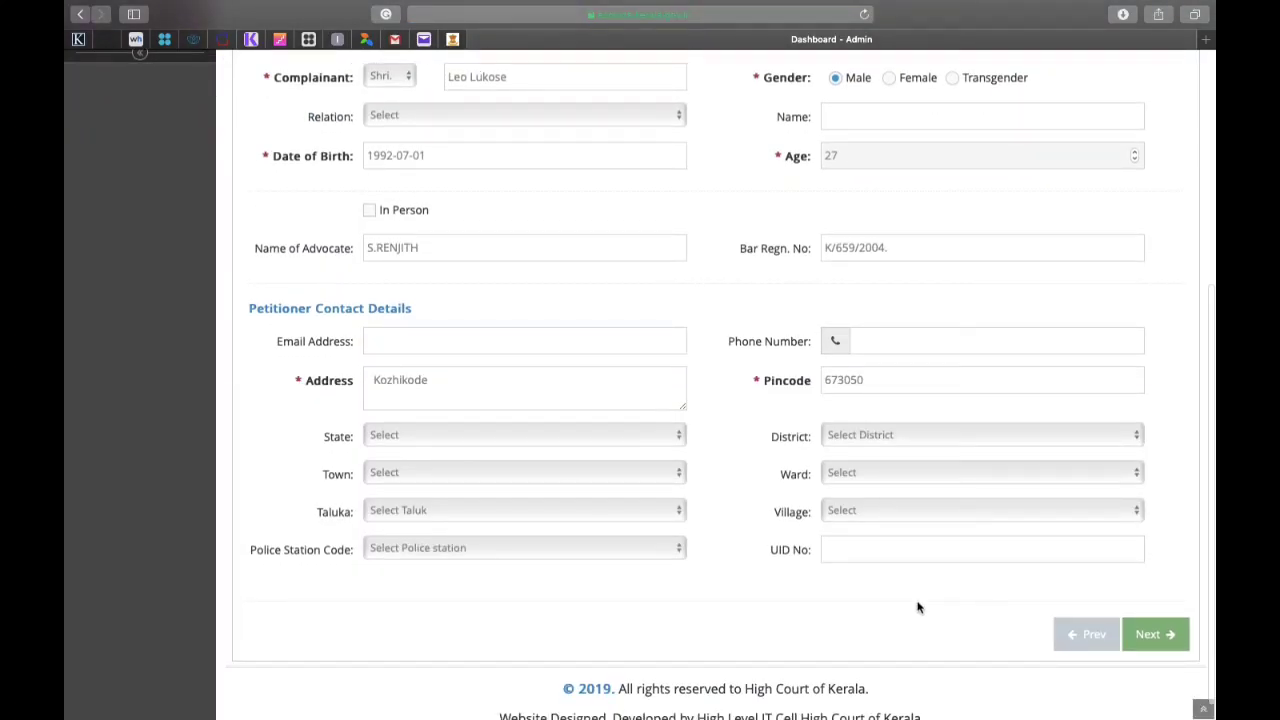
pyautogui.scroll(6, 451, 440)
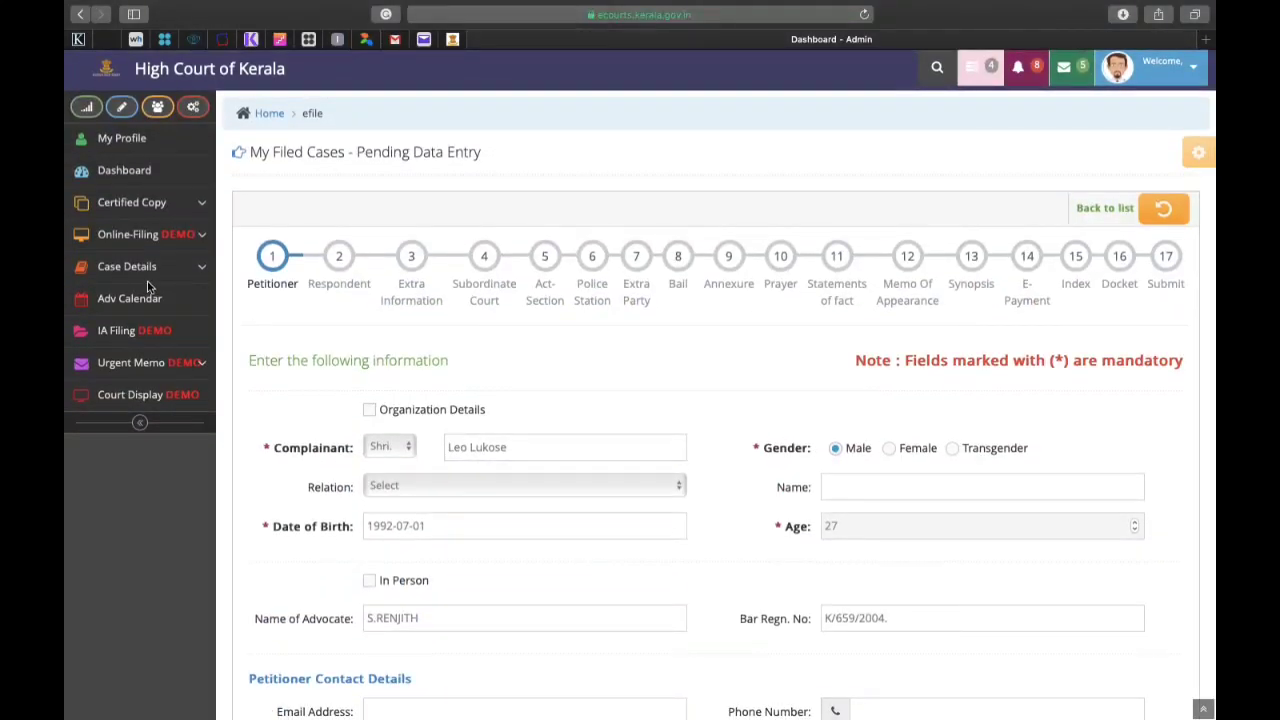
# Expand and collapse Case Details, then expand Online-Filing in the sidebar
pyautogui.click(202, 271)
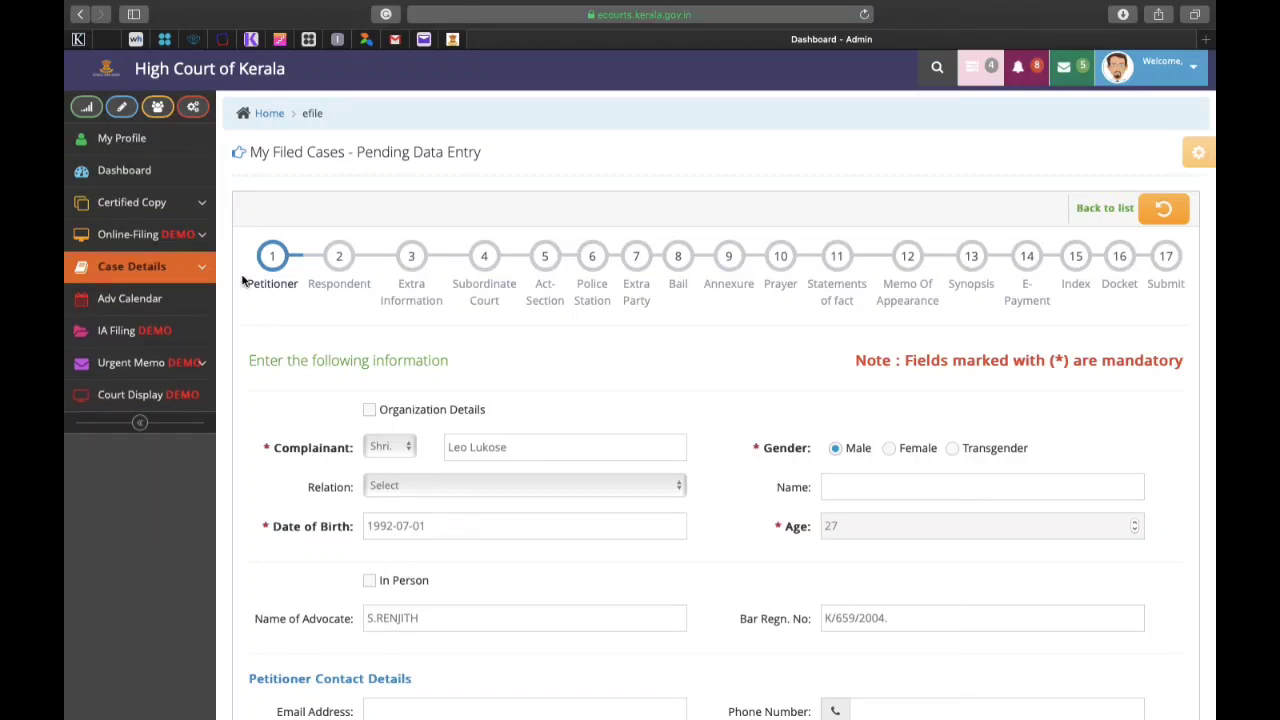
pyautogui.click(202, 270)
pyautogui.click(201, 272)
pyautogui.click(205, 240)
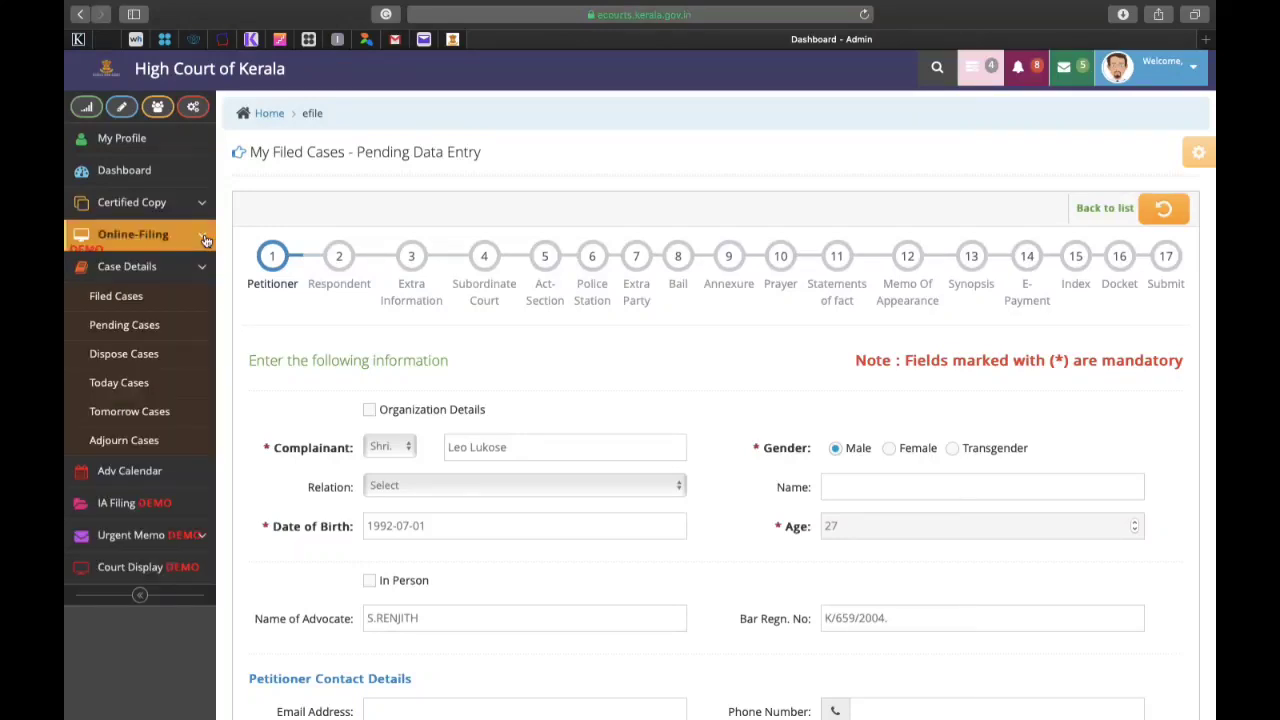
pyautogui.click(205, 240)
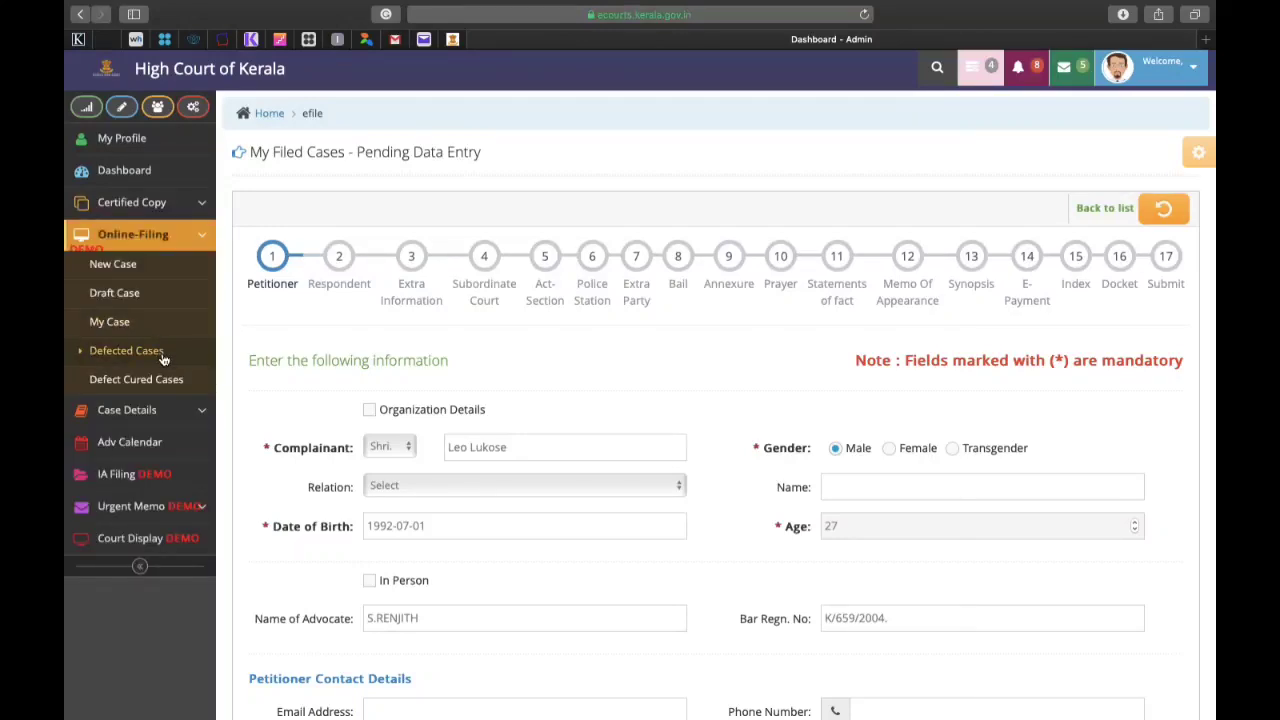
# From Defected Cases, open bail application 35/2020 for correction
pyautogui.click(163, 355)
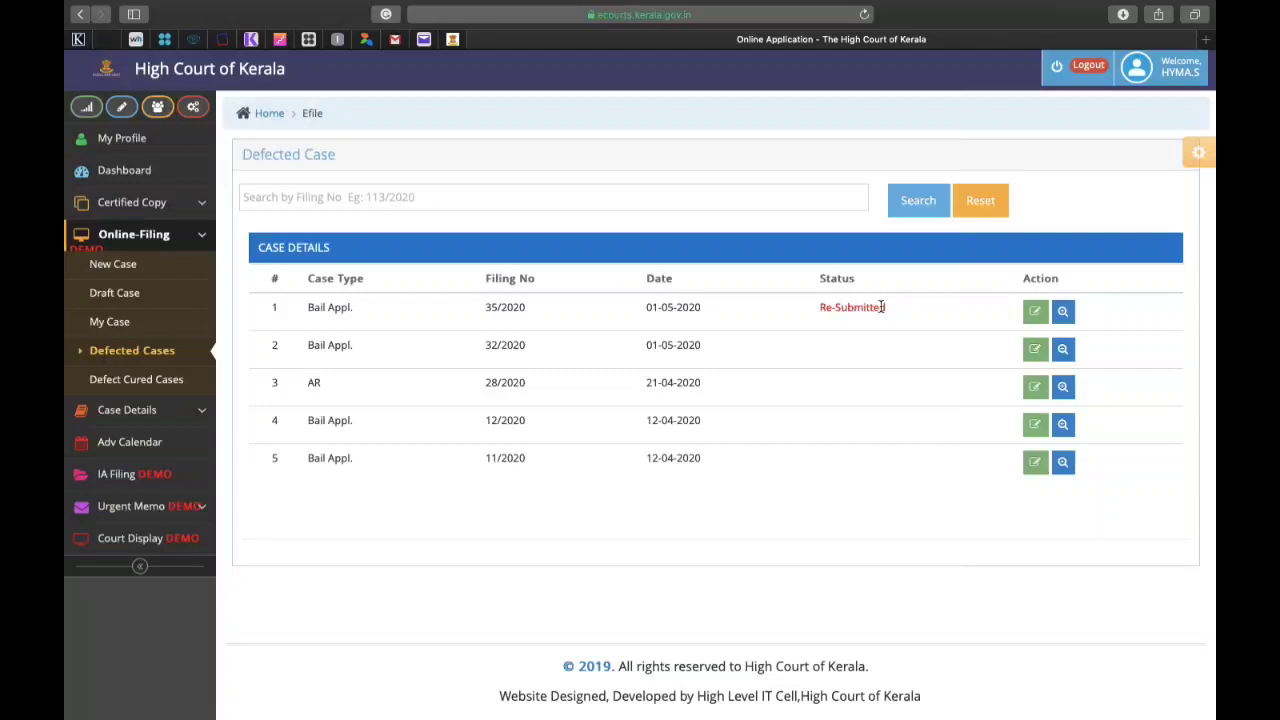
pyautogui.click(1036, 313)
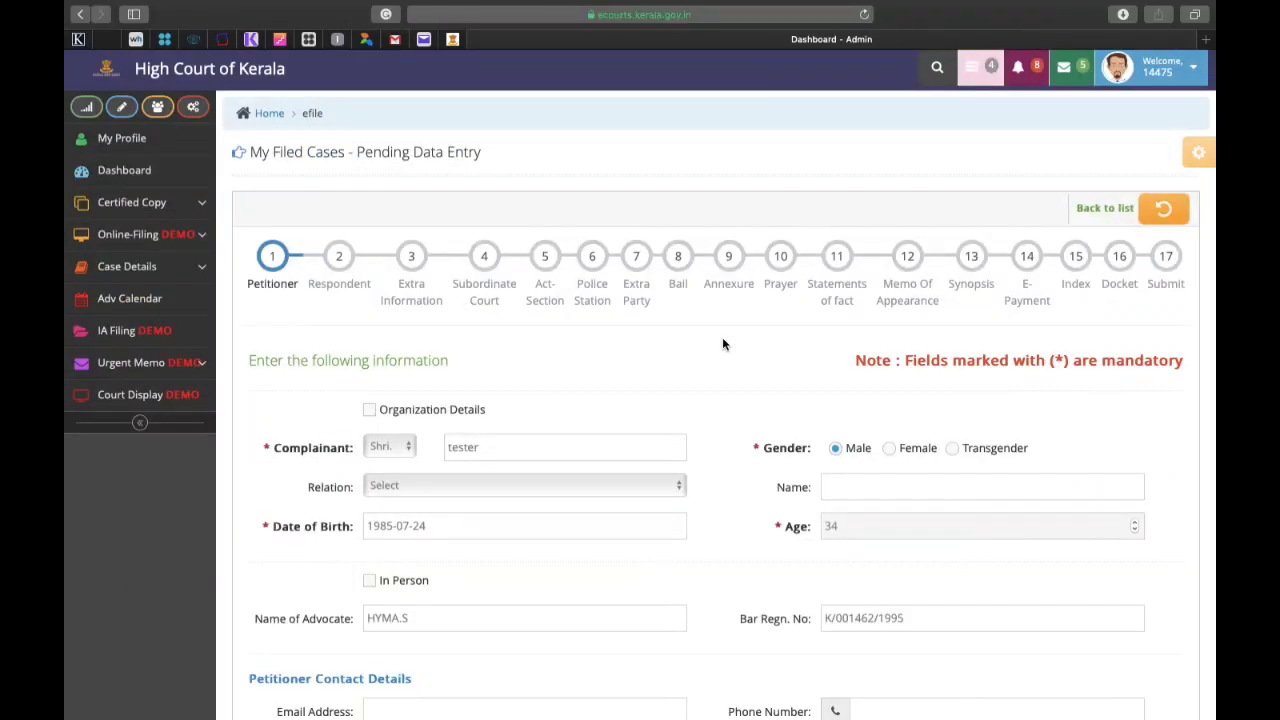
# Cure the 'Date not Written' defect so it reports 'Updated Successfully'
pyautogui.scroll(-5, 527, 480)
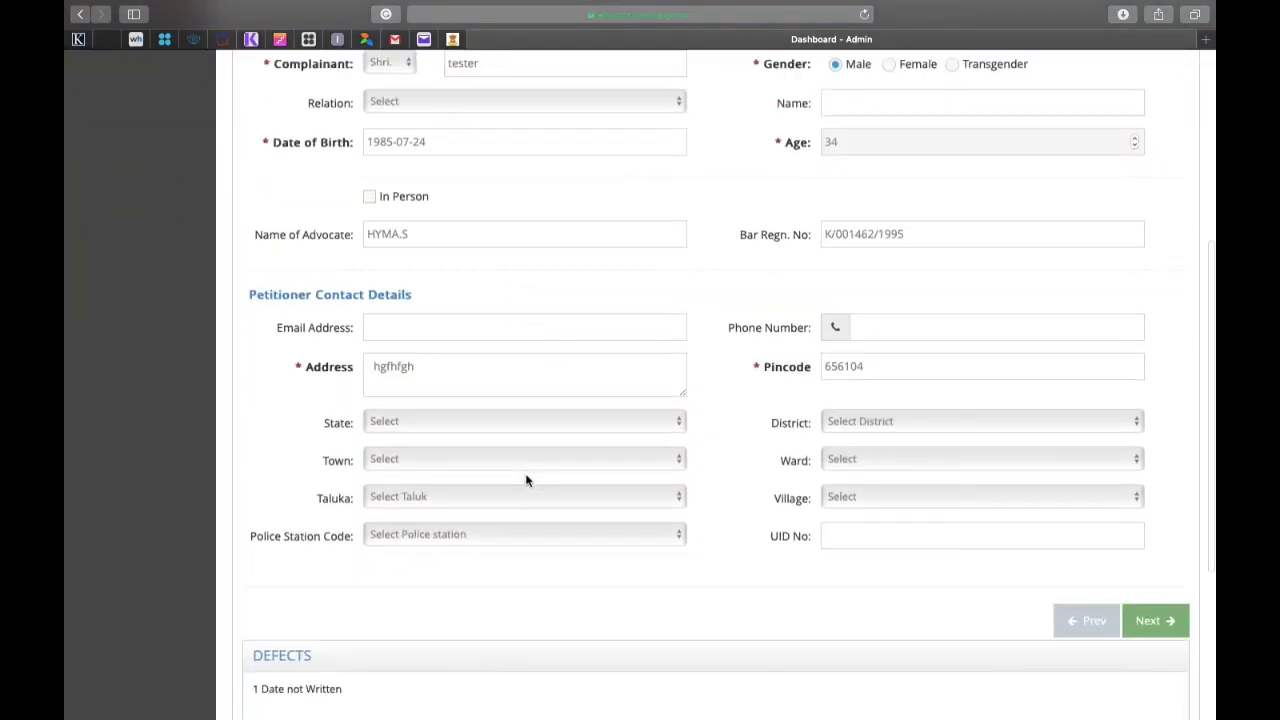
pyautogui.scroll(-3, 527, 480)
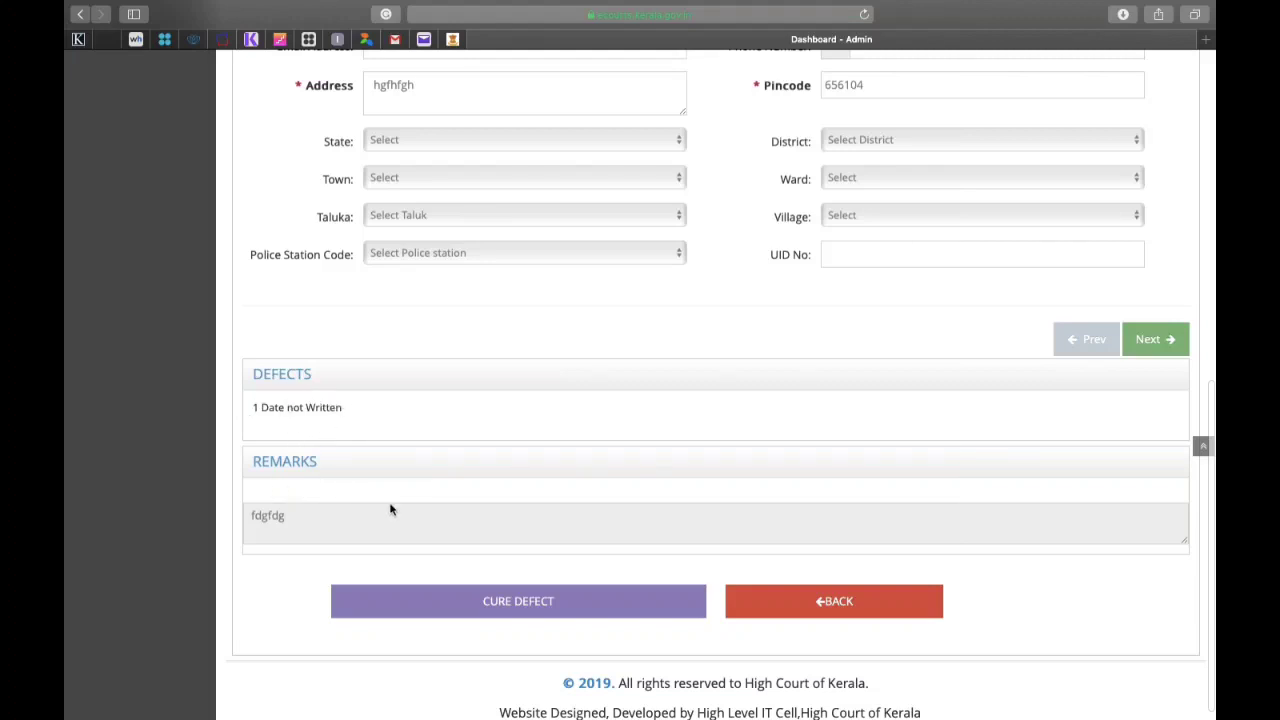
pyautogui.click(537, 605)
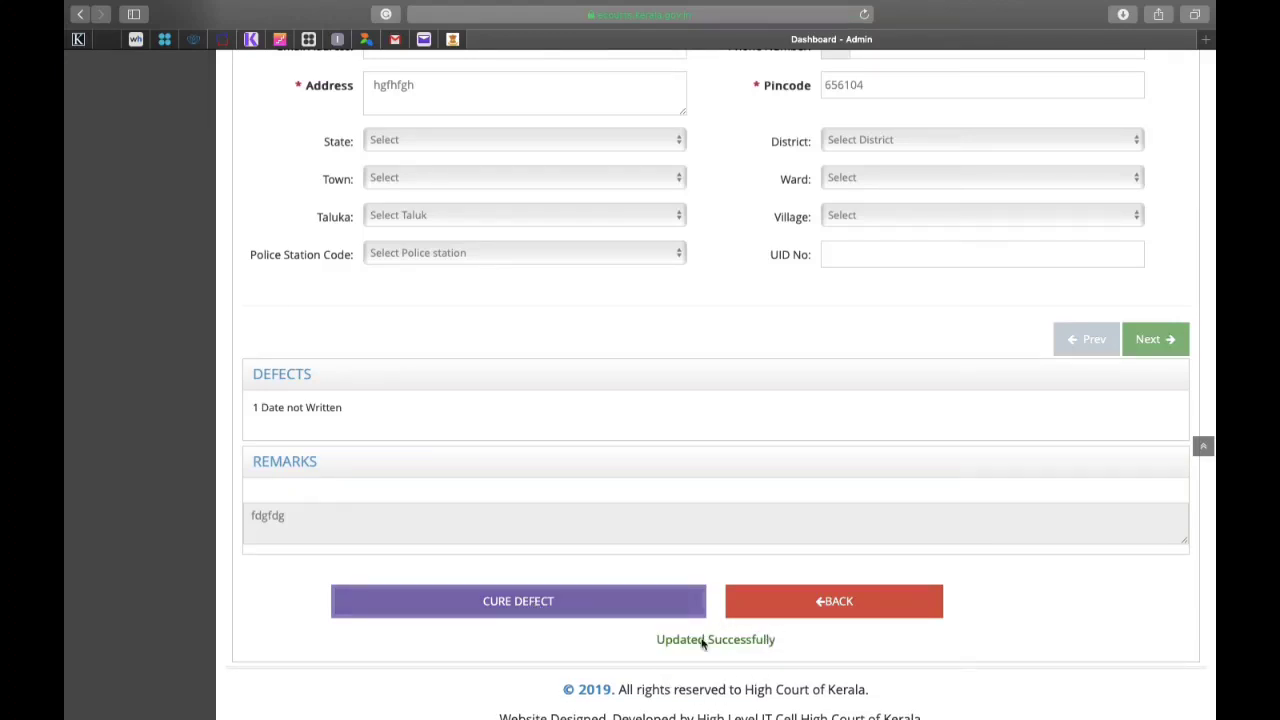
pyautogui.scroll(5, 434, 531)
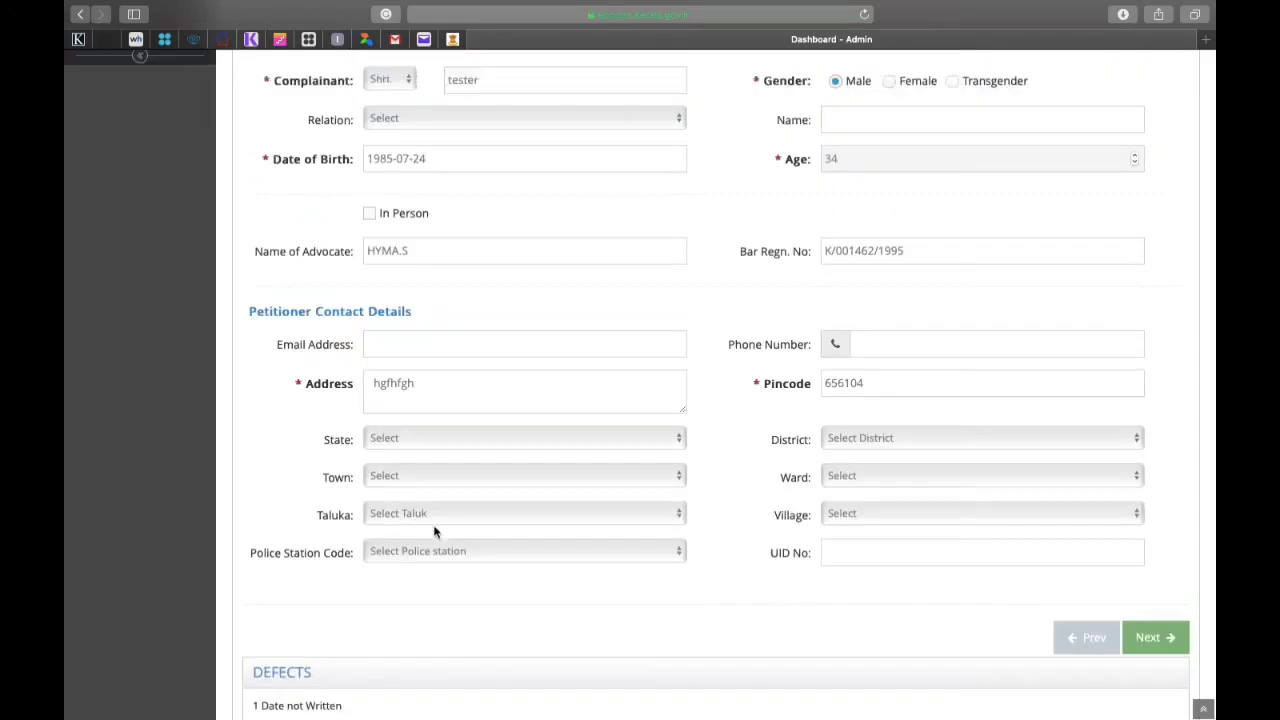
pyautogui.scroll(3, 434, 531)
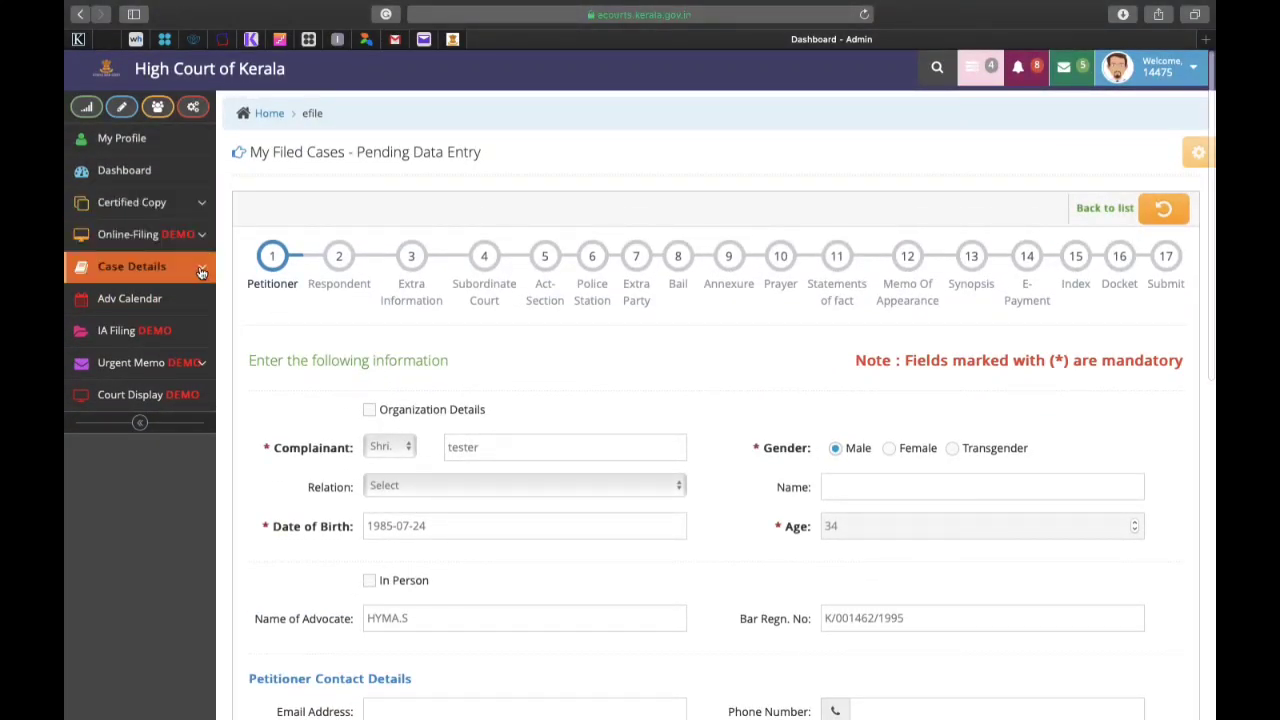
pyautogui.click(203, 240)
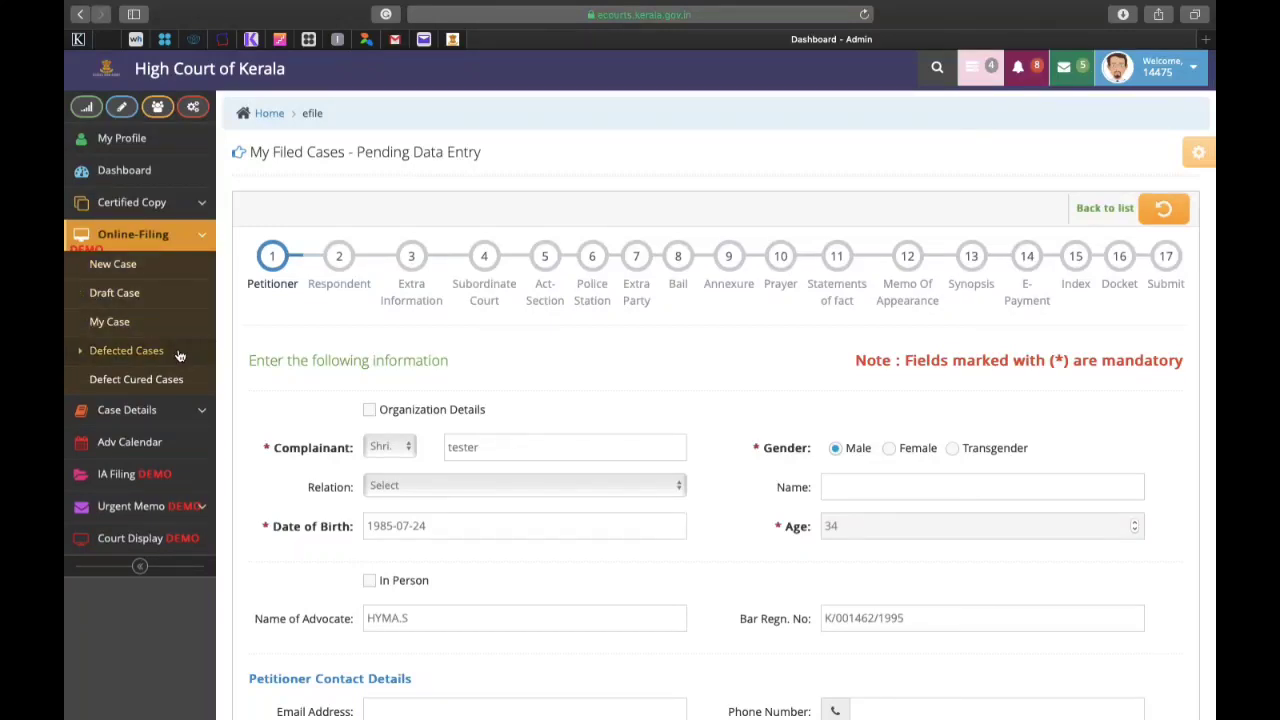
# View Defect Cured Cases, then list filed bail applications under My Case
pyautogui.click(170, 385)
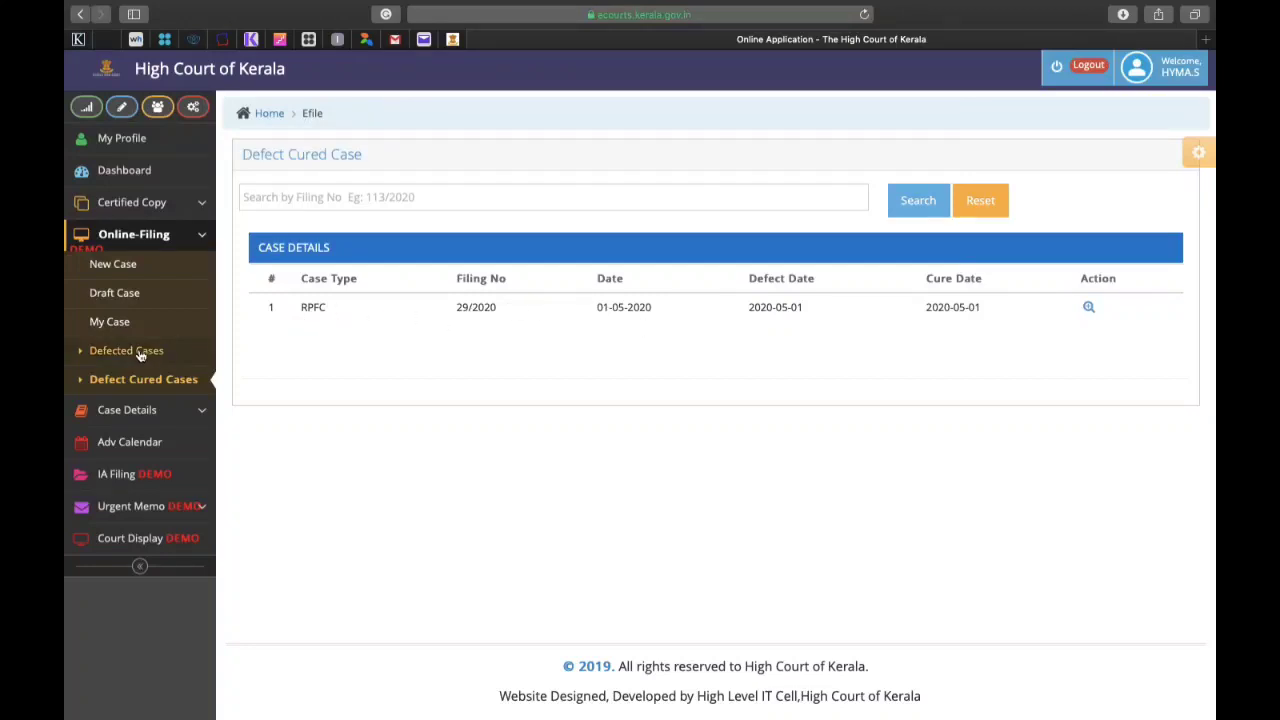
pyautogui.click(120, 325)
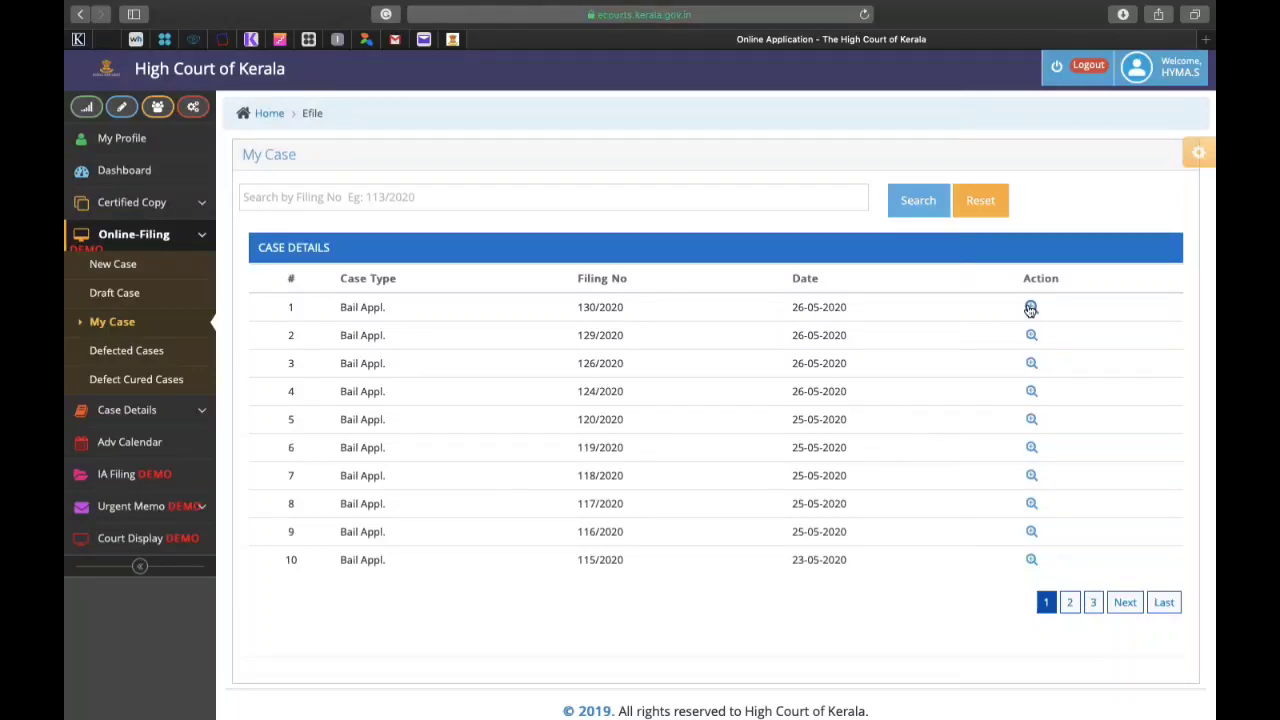
pyautogui.click(1030, 309)
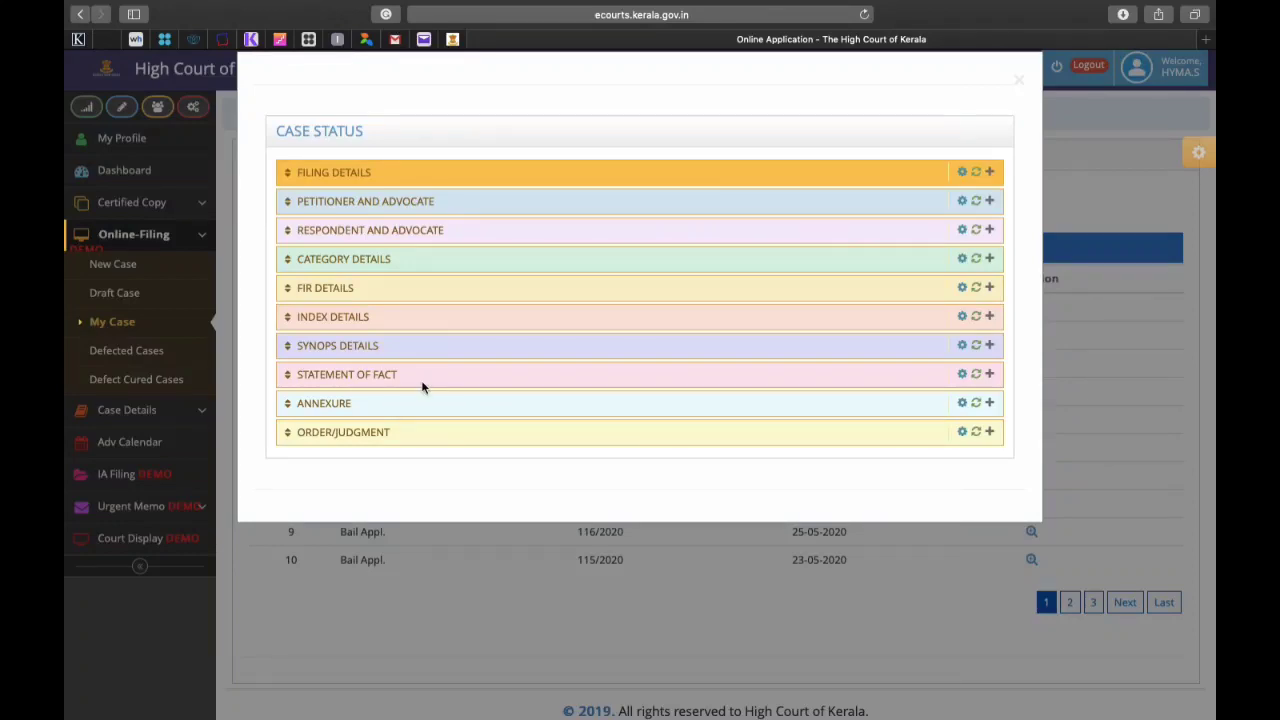
pyautogui.scroll(-2, 422, 386)
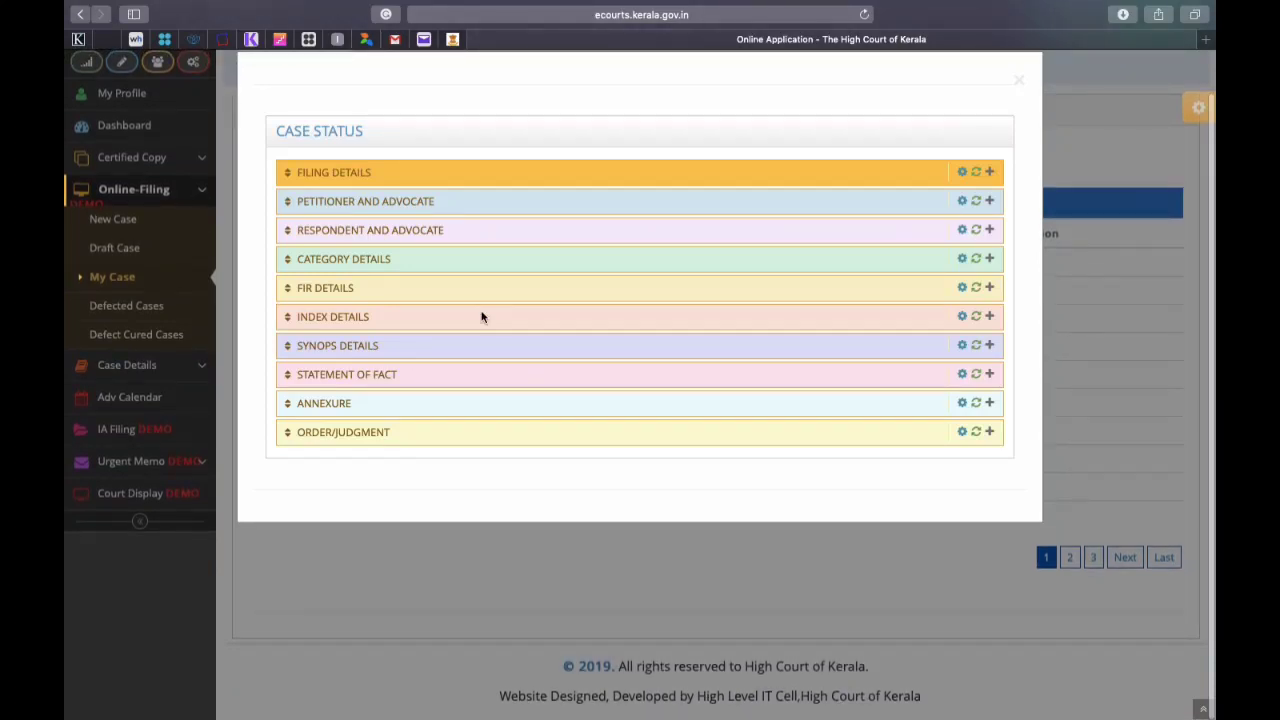
pyautogui.click(1020, 81)
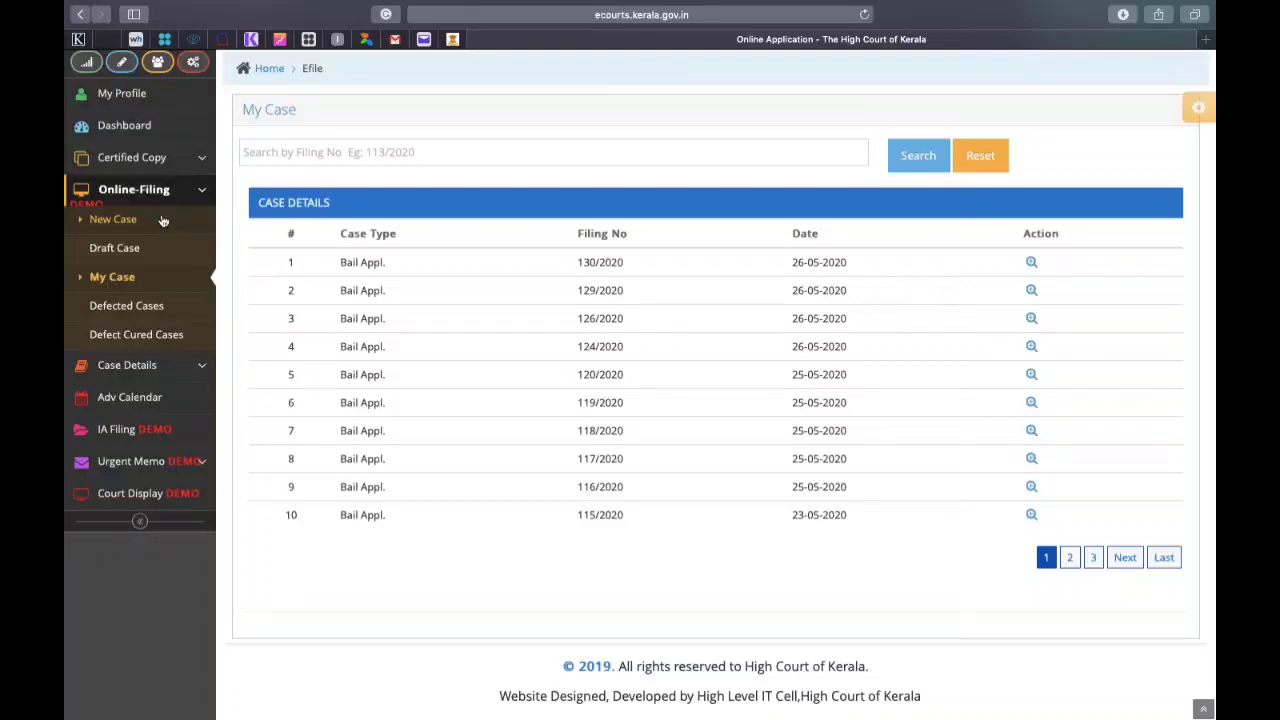
# Expand Certified Copy, view the Advocate Dashboard case counts, then log out
pyautogui.scroll(1, 160, 220)
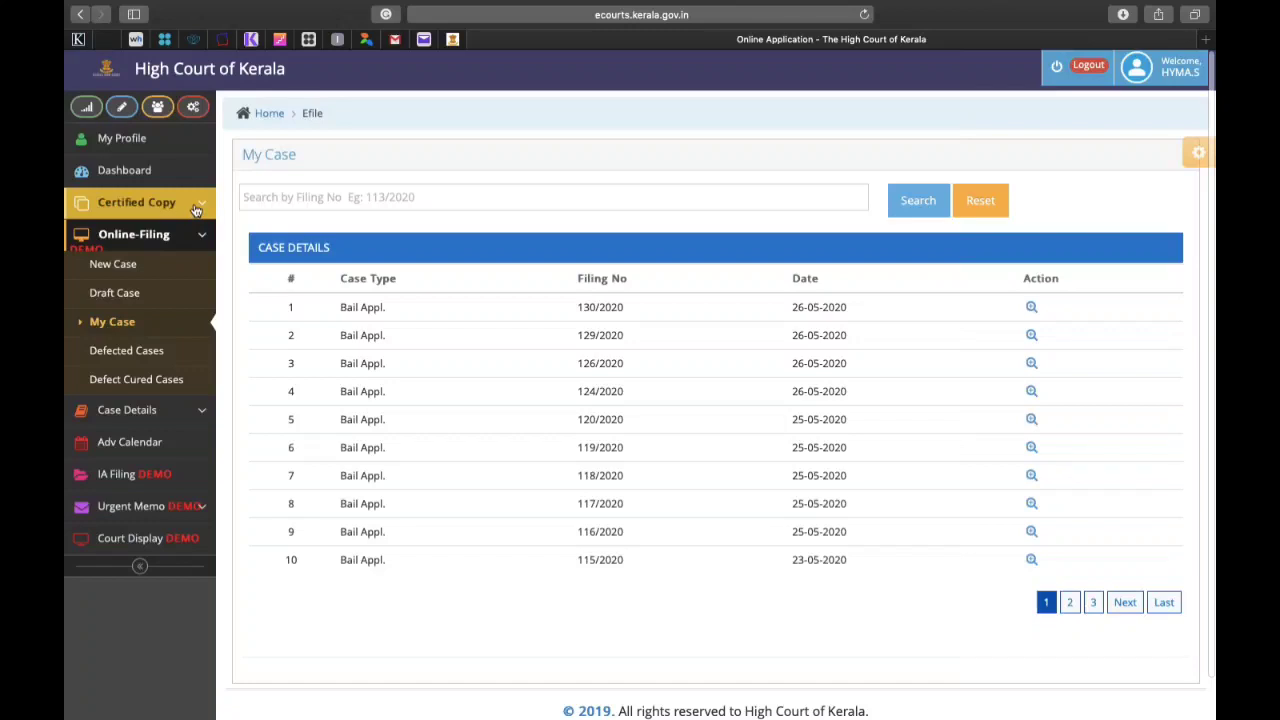
pyautogui.click(196, 210)
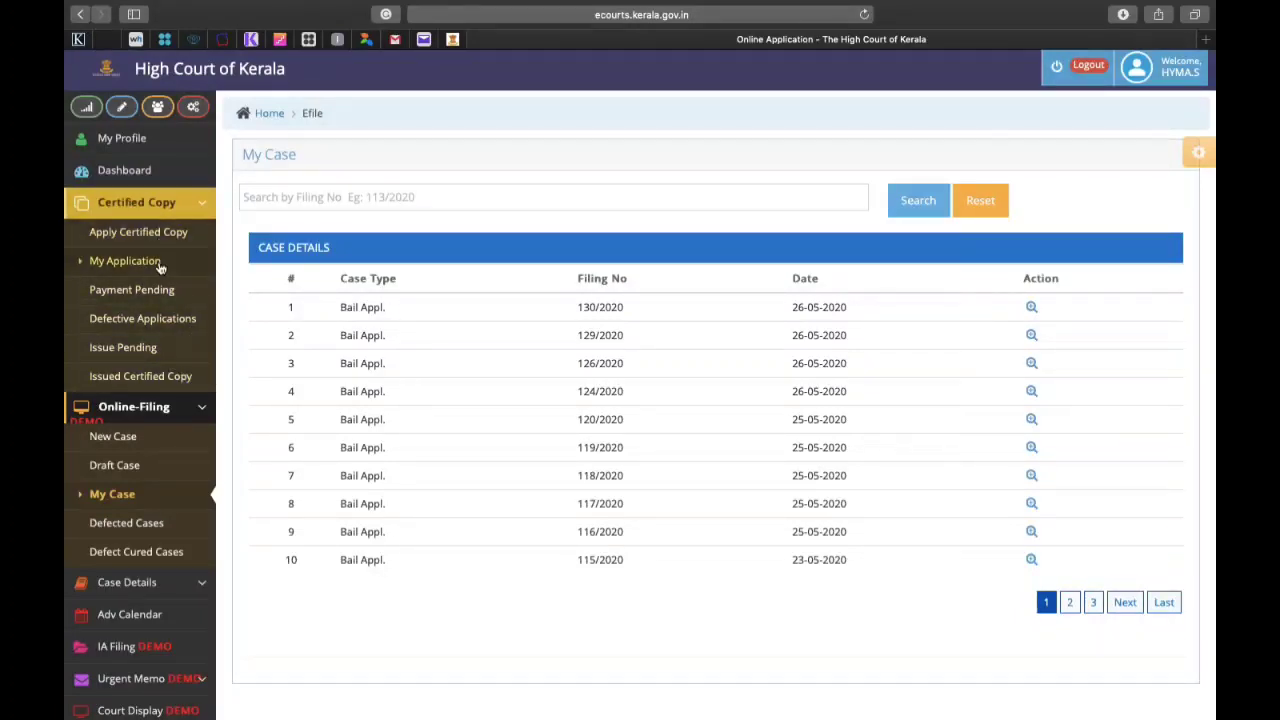
pyautogui.click(150, 173)
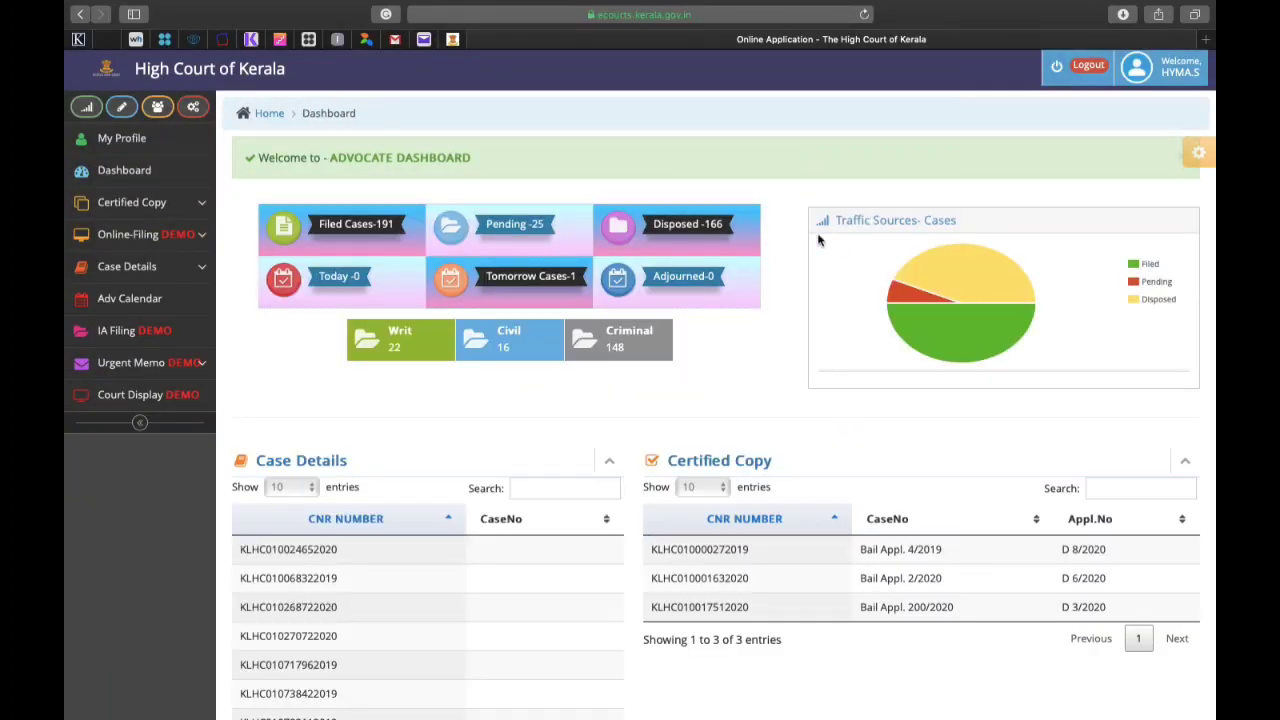
pyautogui.click(1089, 68)
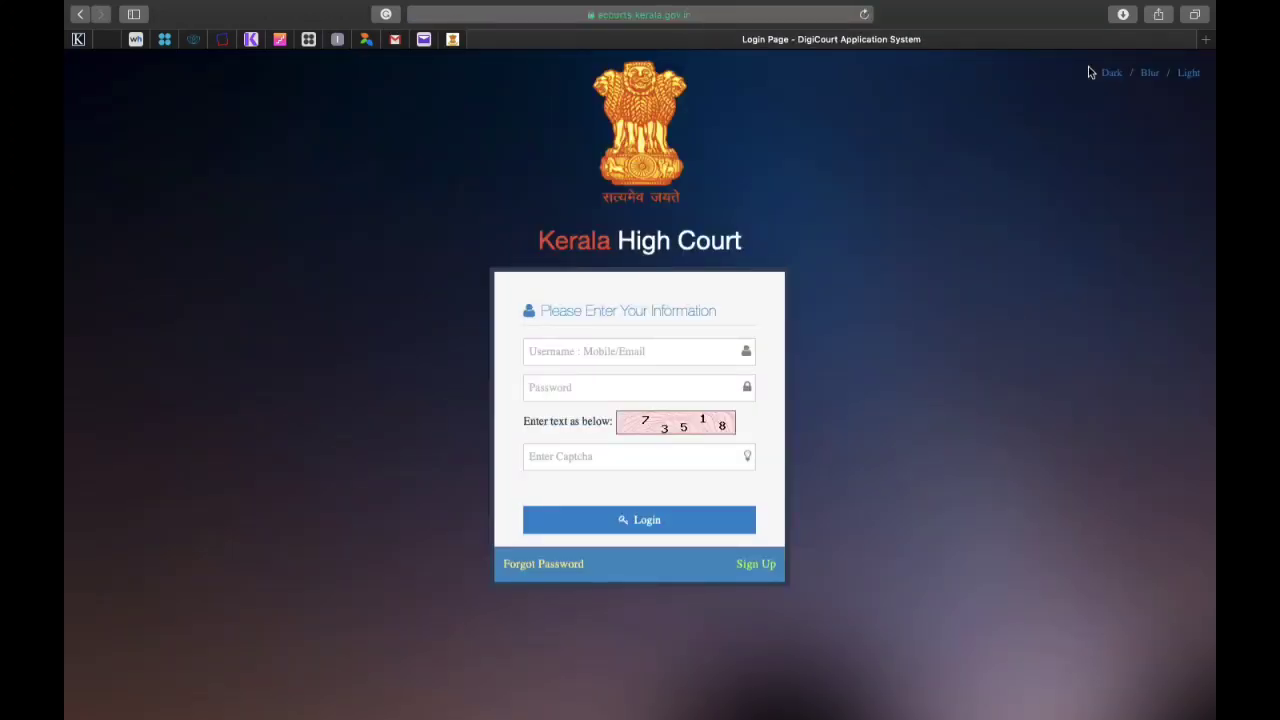
# Return to the signed-out Kerala High Court login page
pyautogui.moveTo(1024, 5)
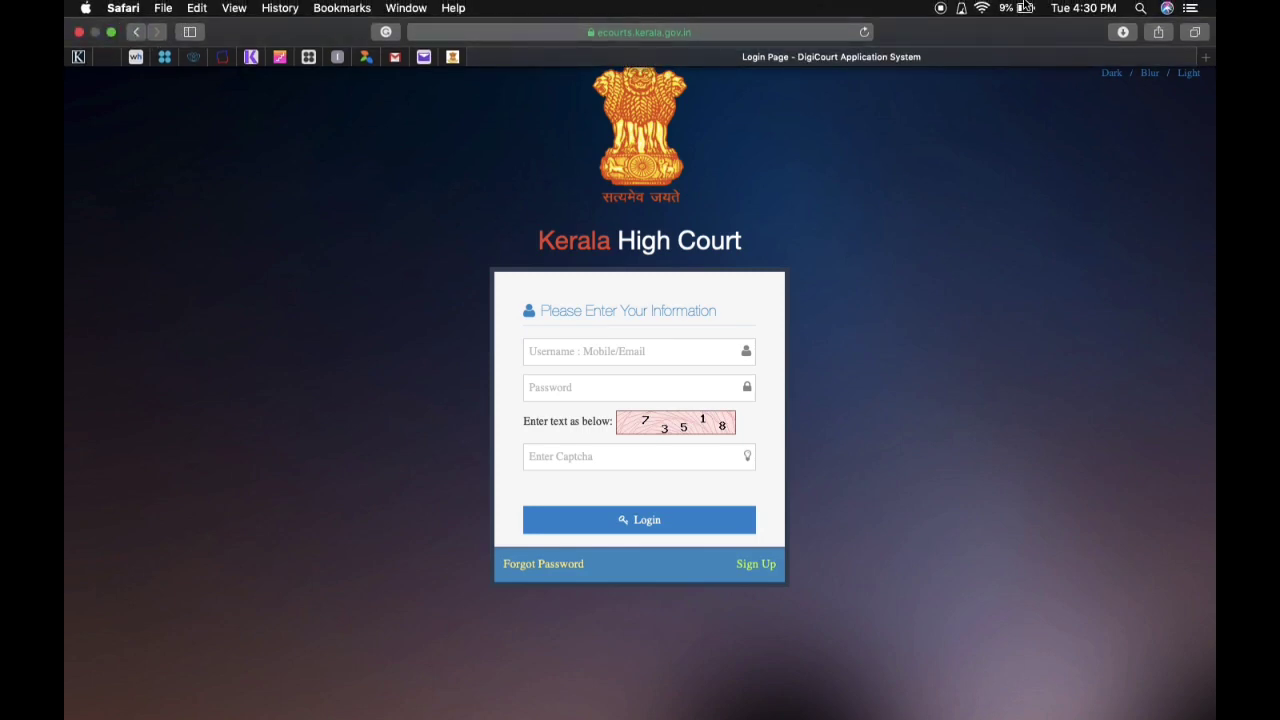